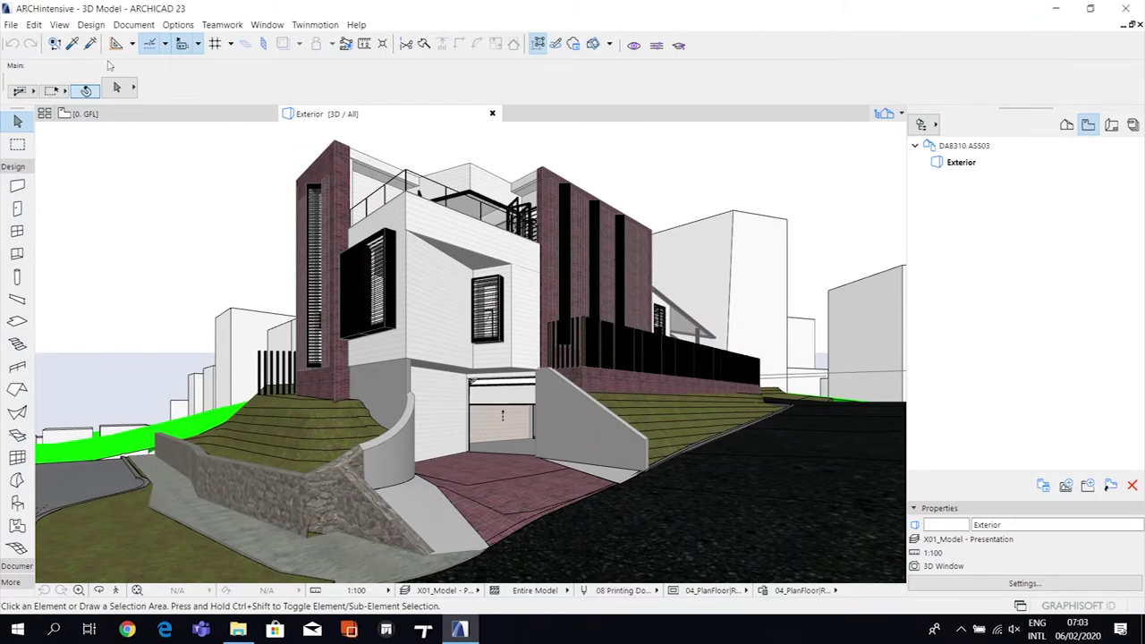
- Launch the Windows Magnifier
key(super)
text(mag)
key(Return)
- Launch Twinmotion and dismiss the SteamVR headset window
click(386, 629)
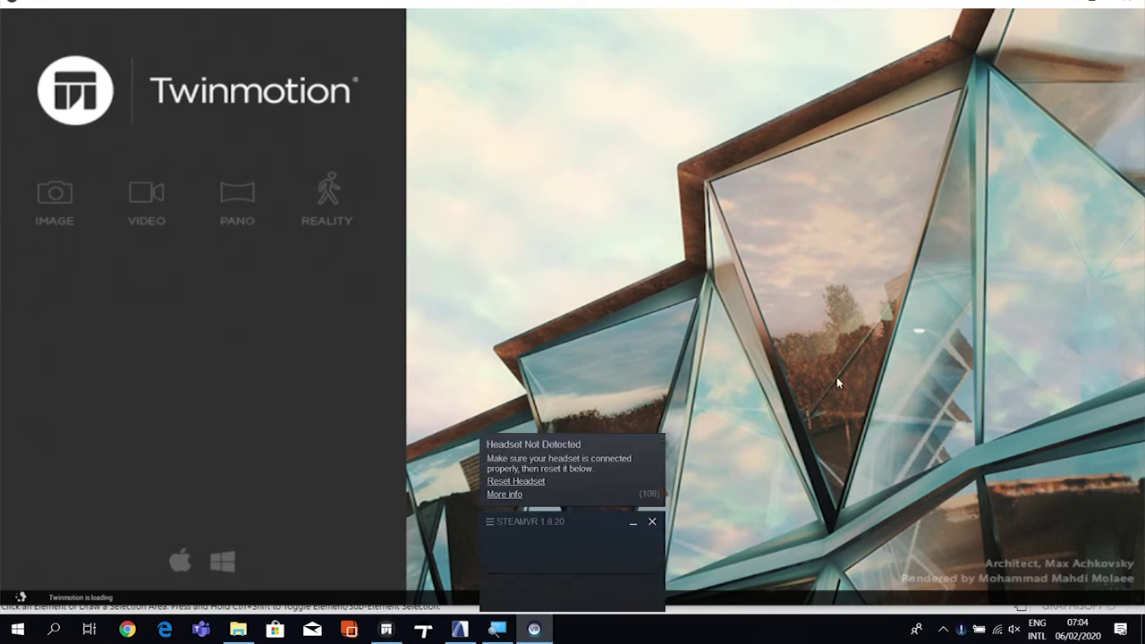
click(656, 522)
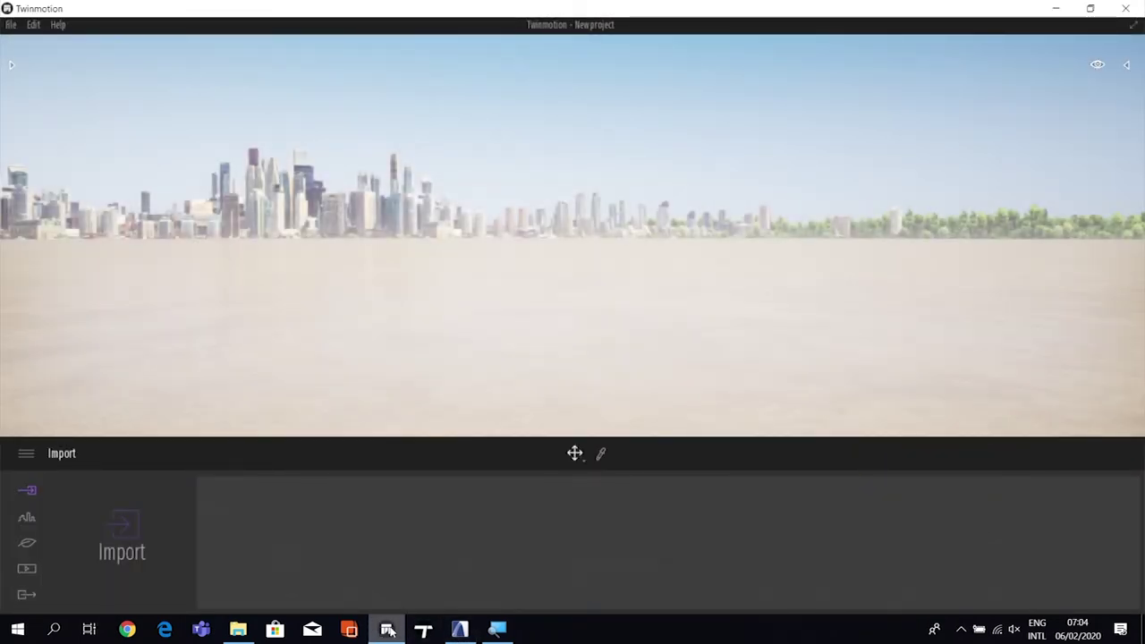
- Switch back to ARCHICAD and open the Twinmotion synchronization options
click(459, 630)
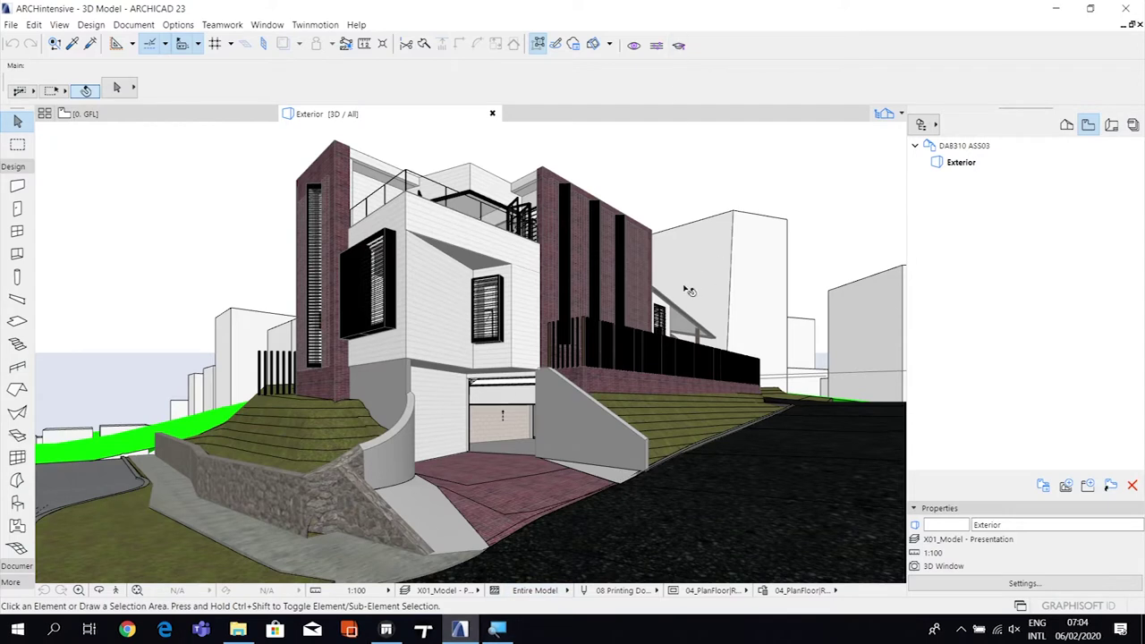
click(657, 45)
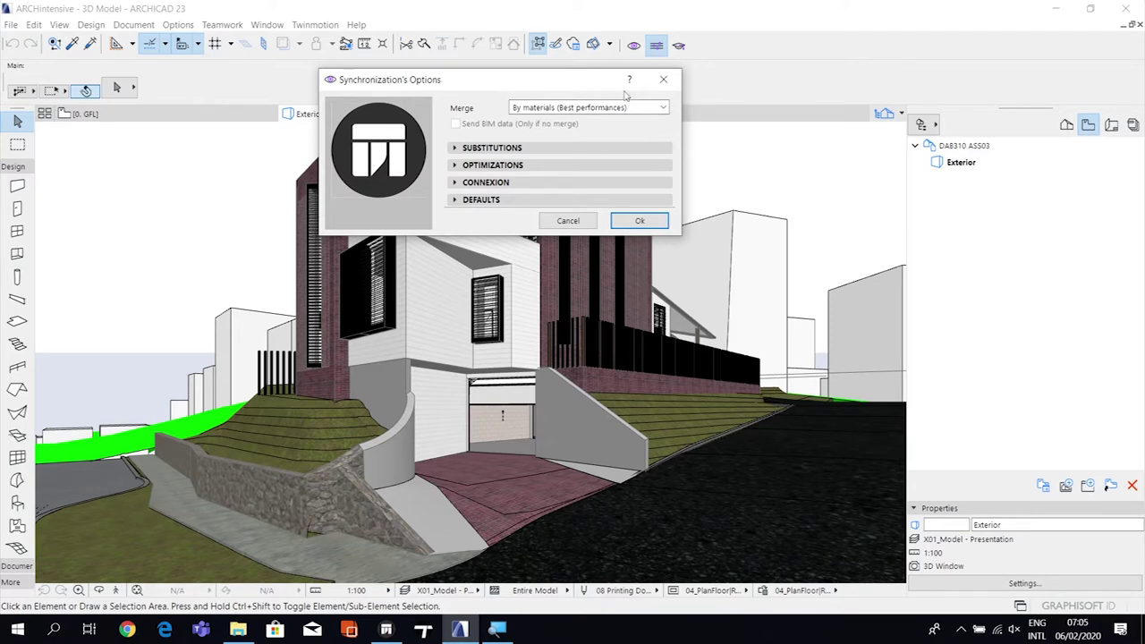
- Try zooming the screen with the Magnifier and close it
key(super+plus)
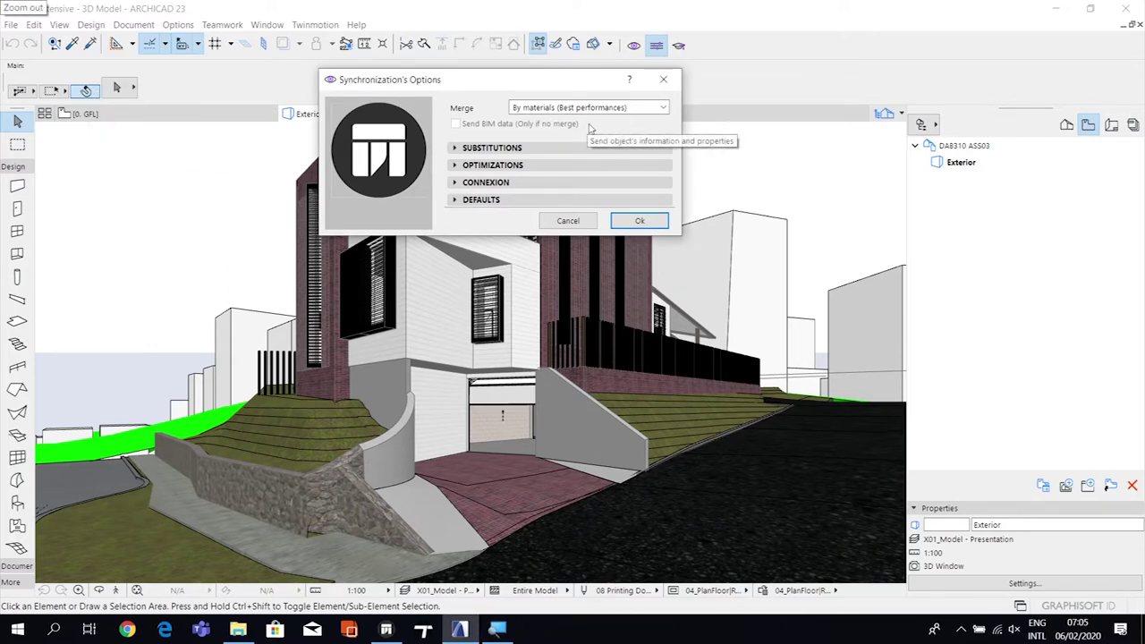
key(super)
click(561, 80)
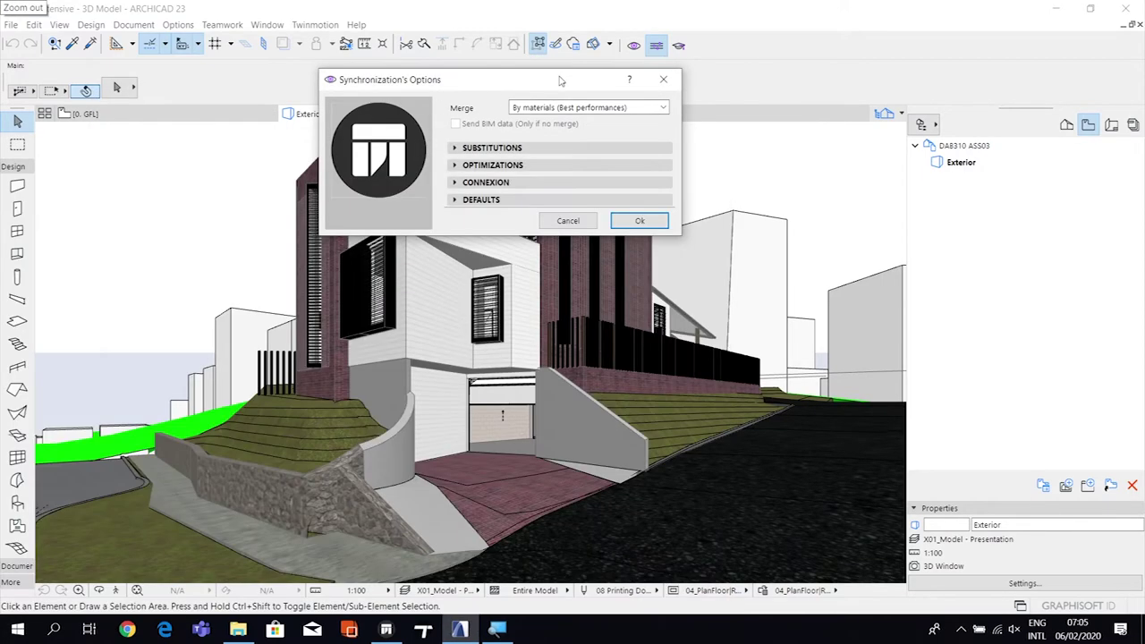
right_click(498, 629)
click(523, 599)
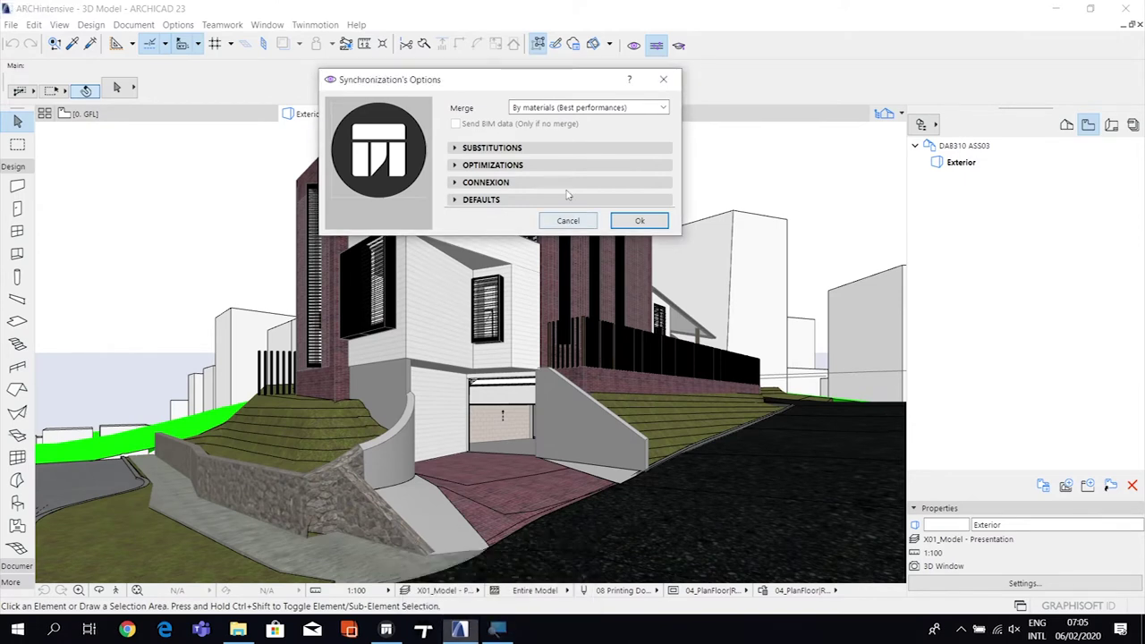
- Try No merge as the Merge setting and return it to By materials (Best performances)
click(595, 107)
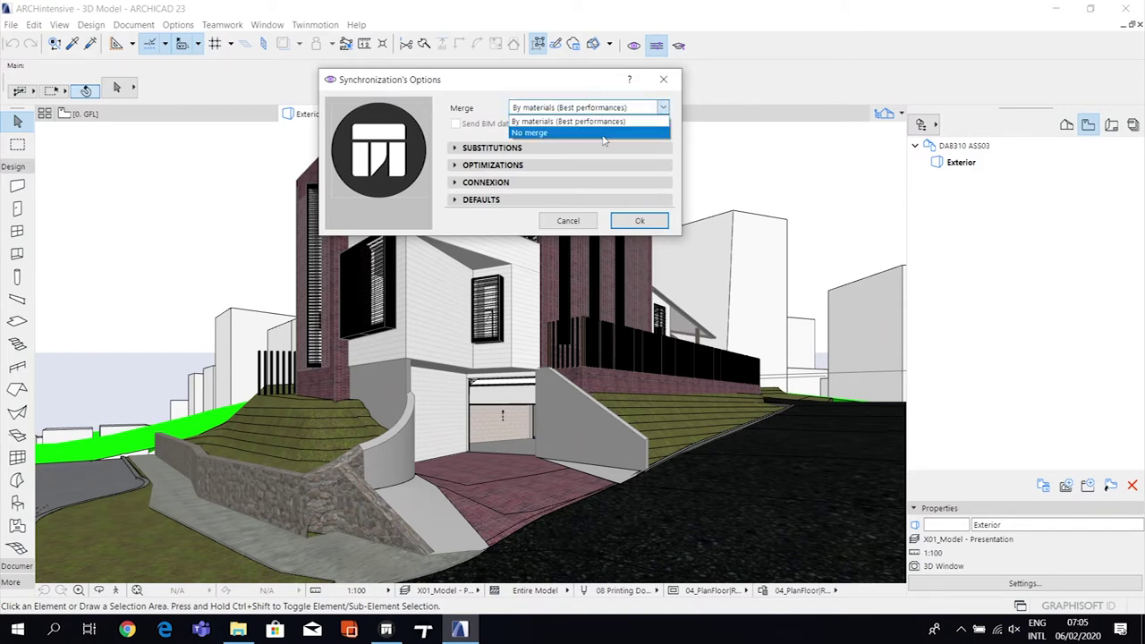
click(573, 85)
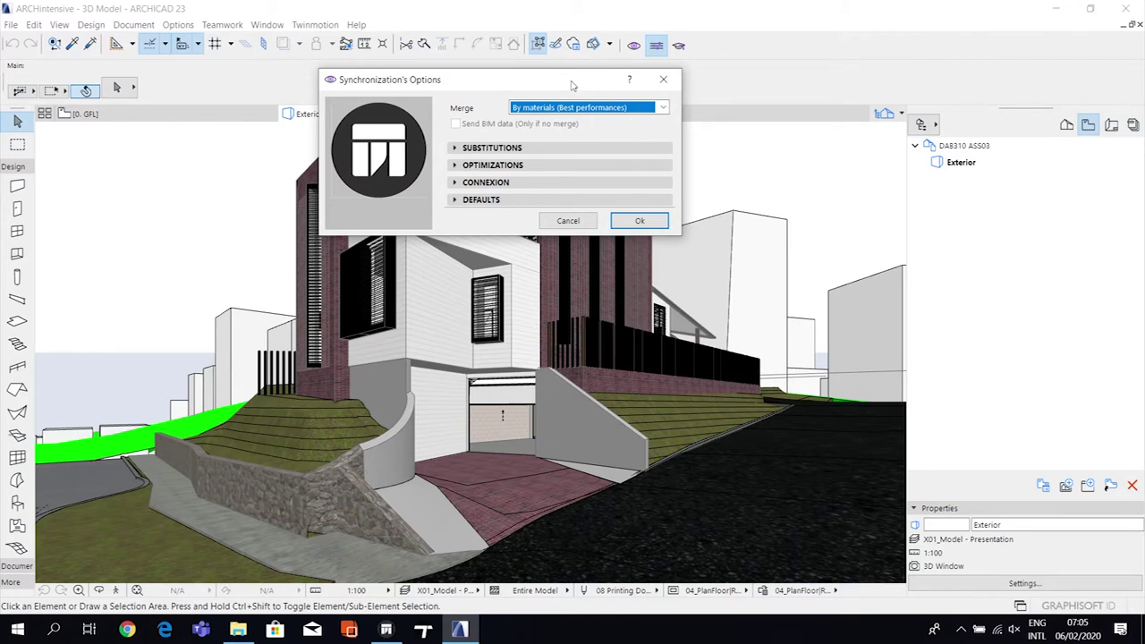
click(663, 107)
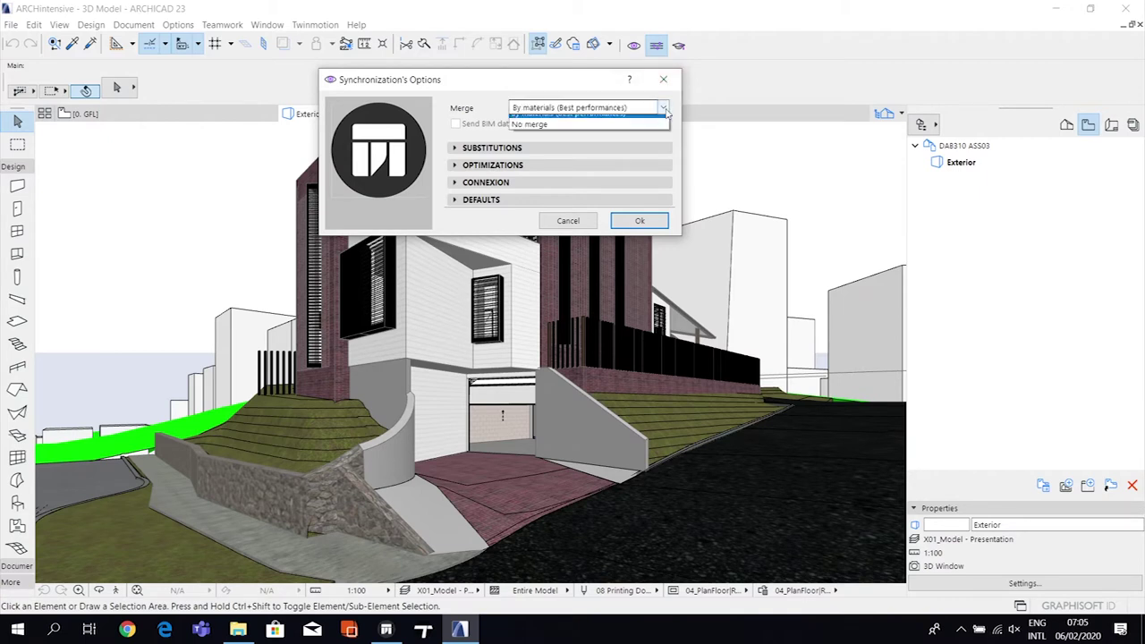
click(640, 133)
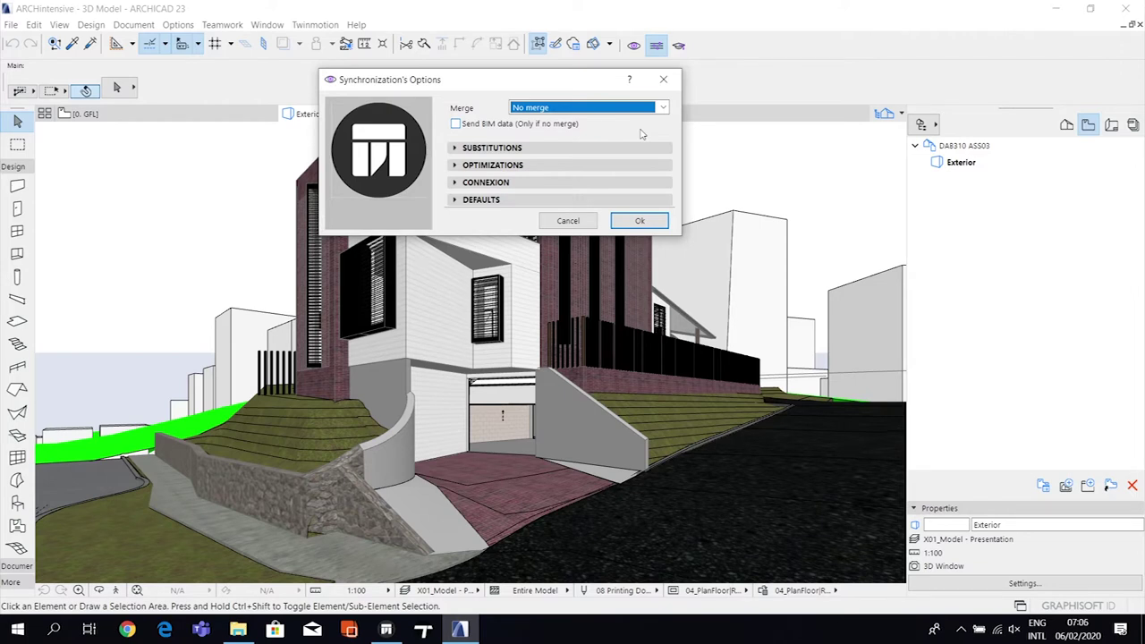
click(663, 108)
click(641, 119)
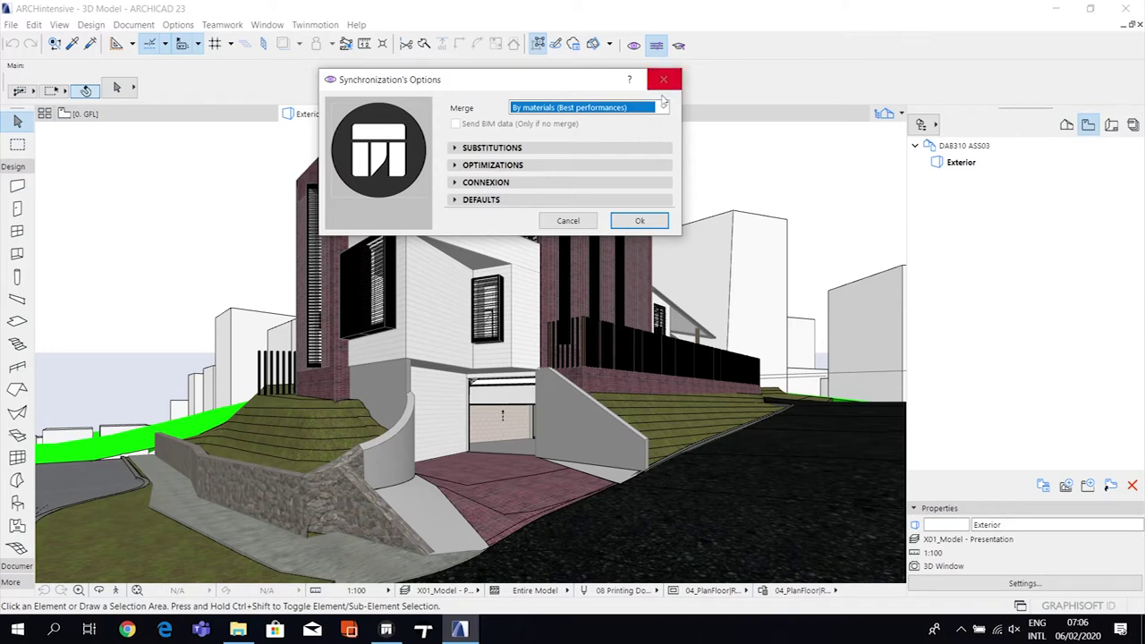
click(658, 108)
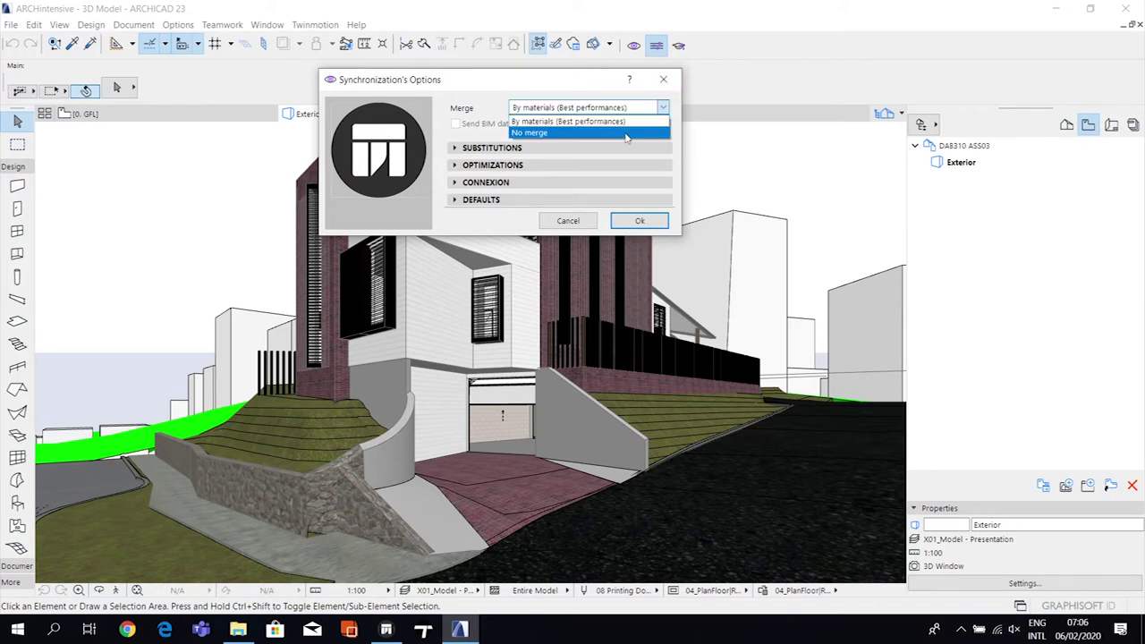
click(572, 79)
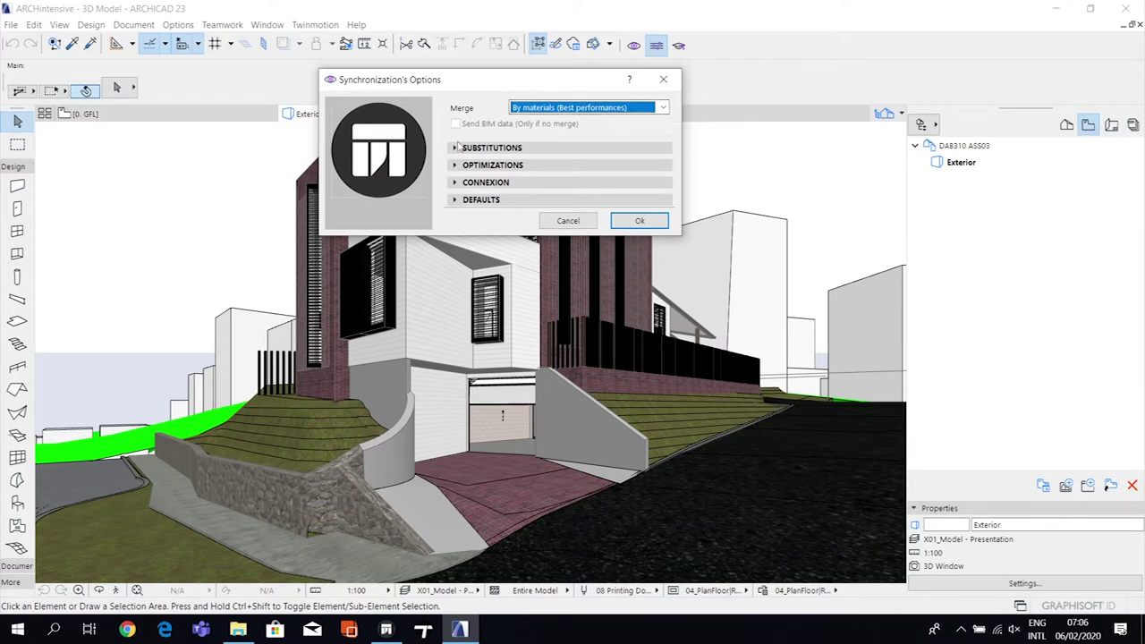
- Review the Substitutions, Optimizations and Defaults settings, and accept the synchronization options
click(461, 148)
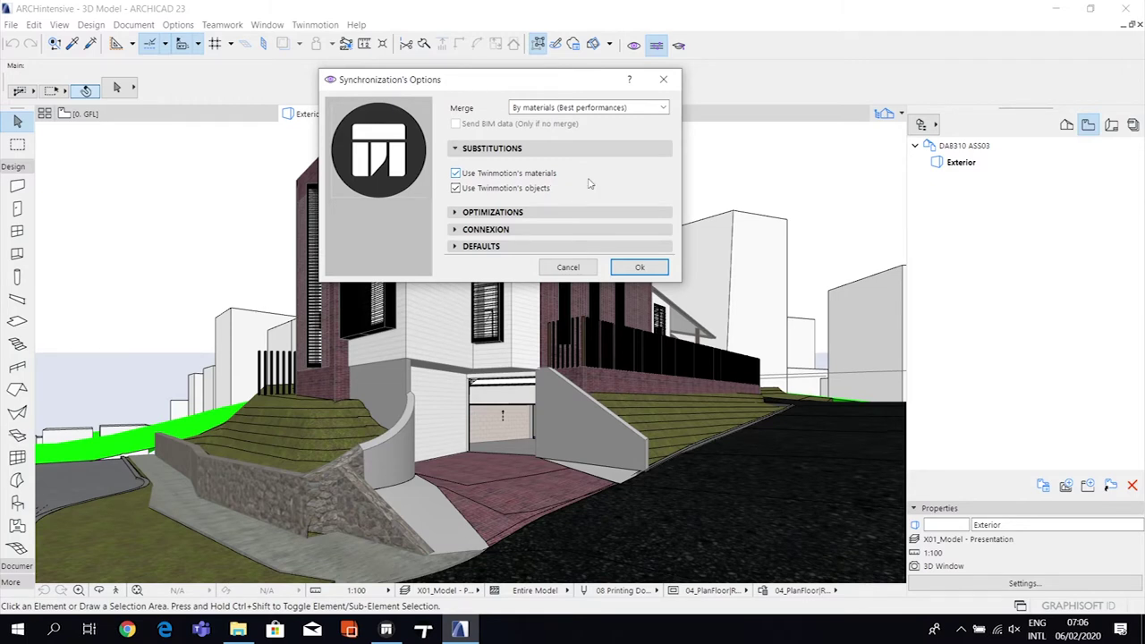
click(458, 150)
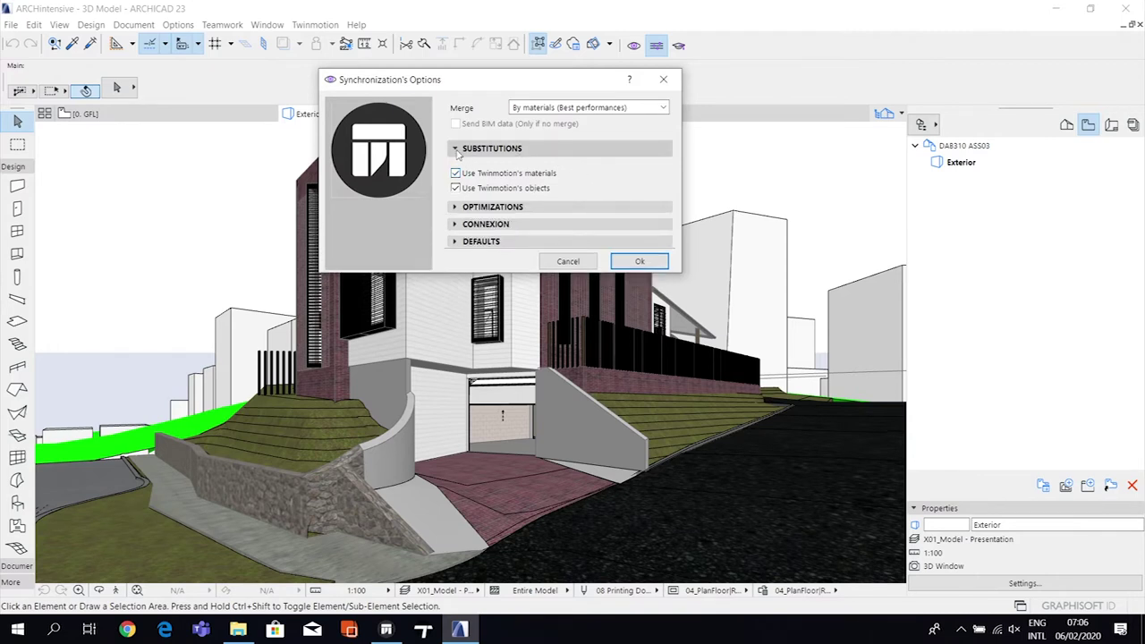
click(456, 165)
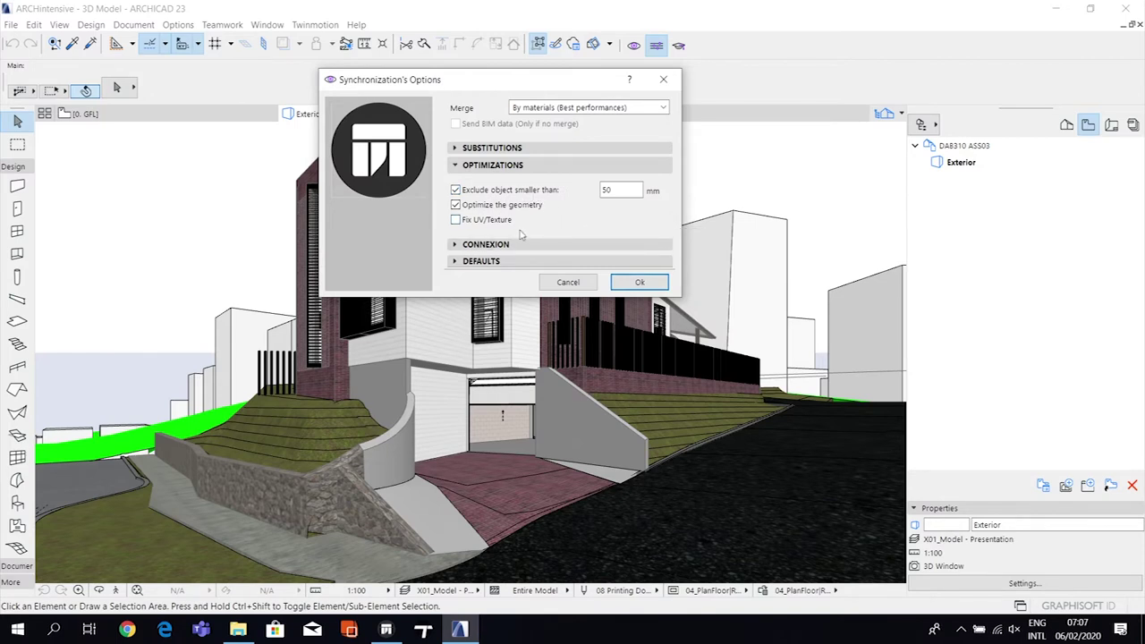
click(481, 261)
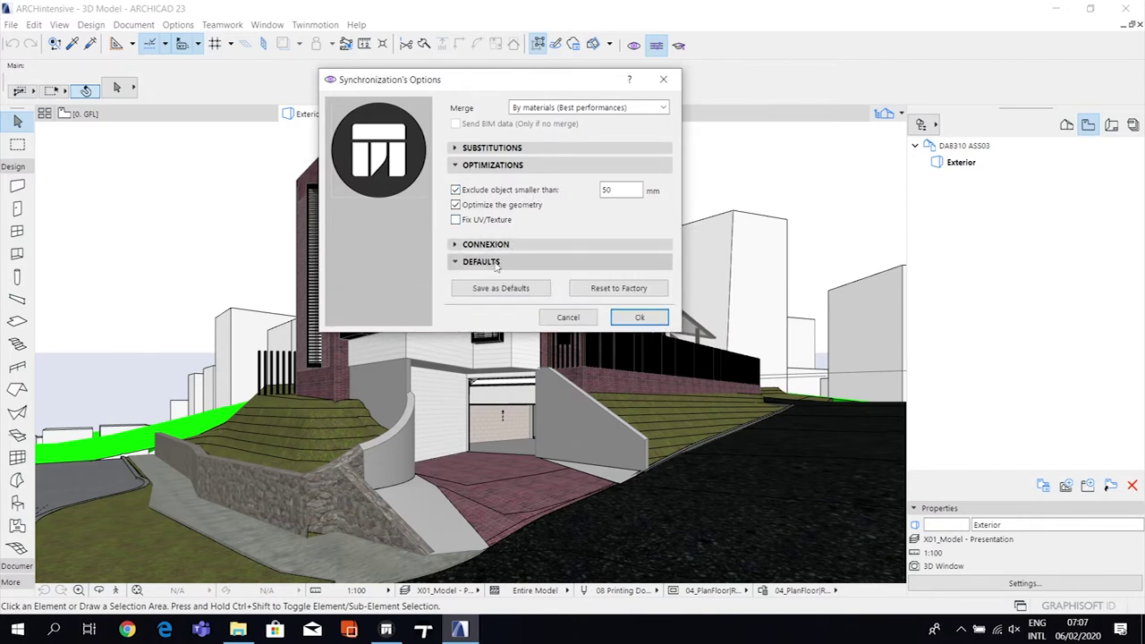
click(497, 263)
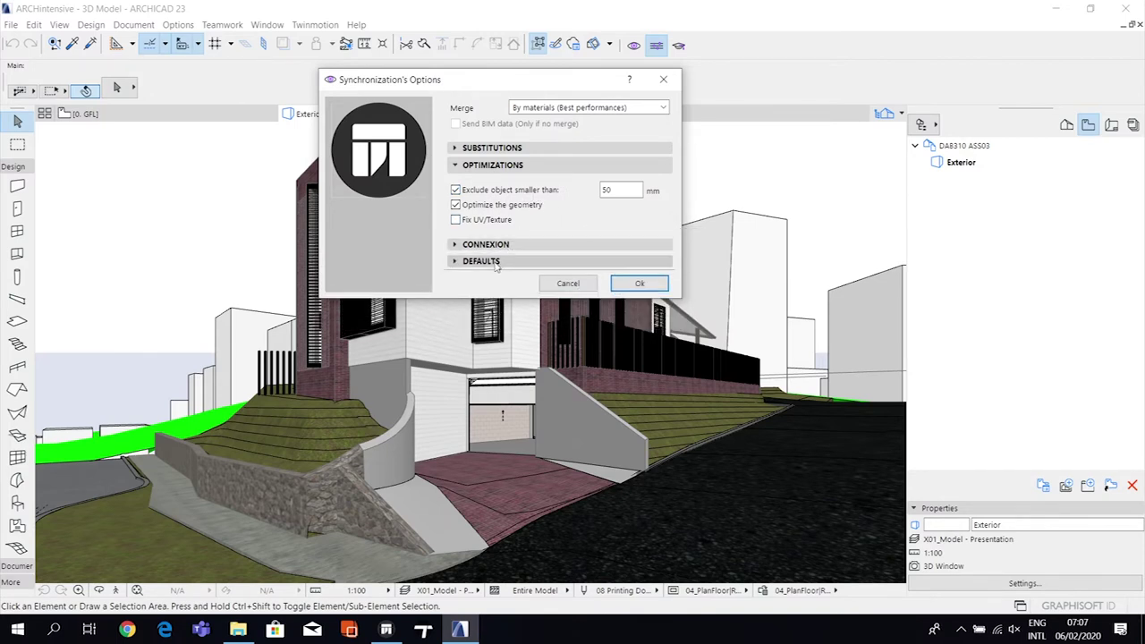
click(639, 283)
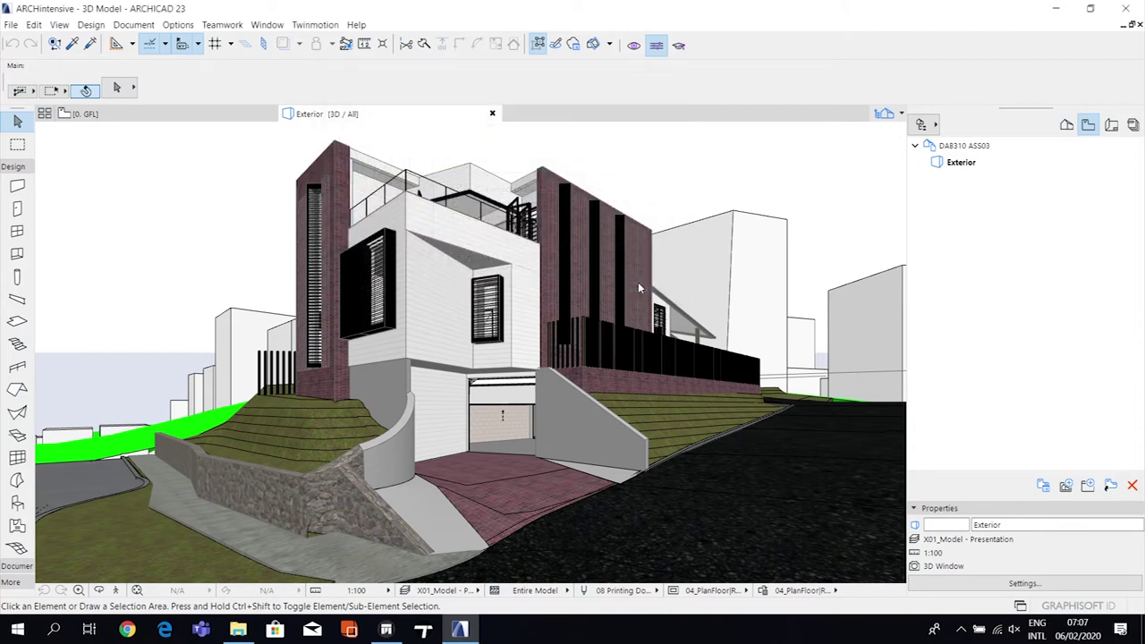
- Synchronize the 3D model to Twinmotion through DirectLink as a new project
click(634, 45)
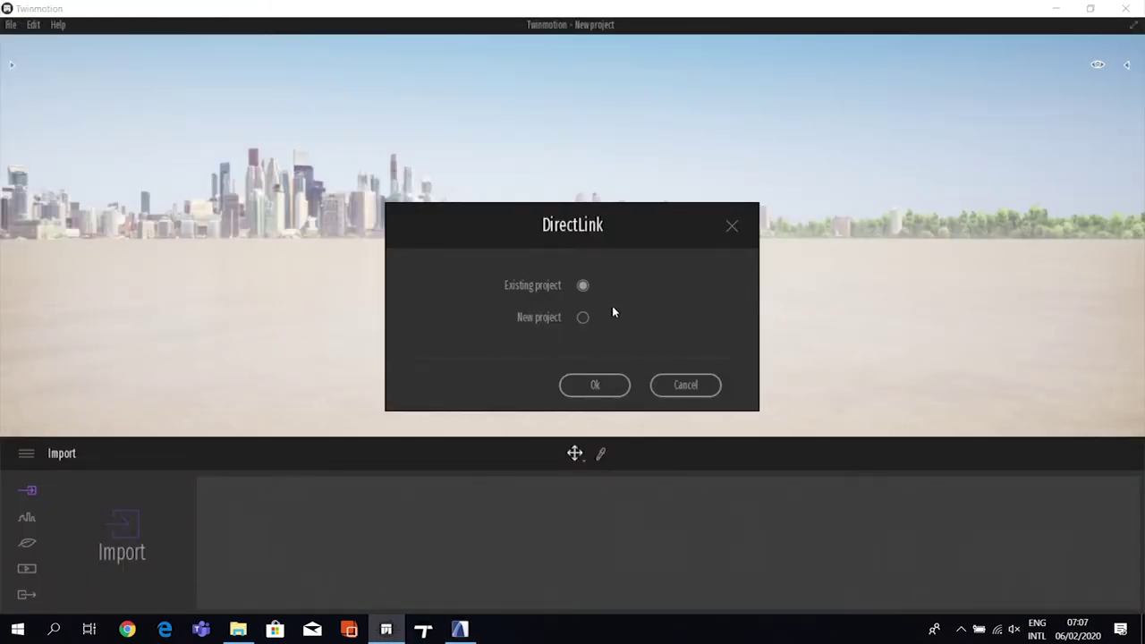
click(582, 318)
click(595, 385)
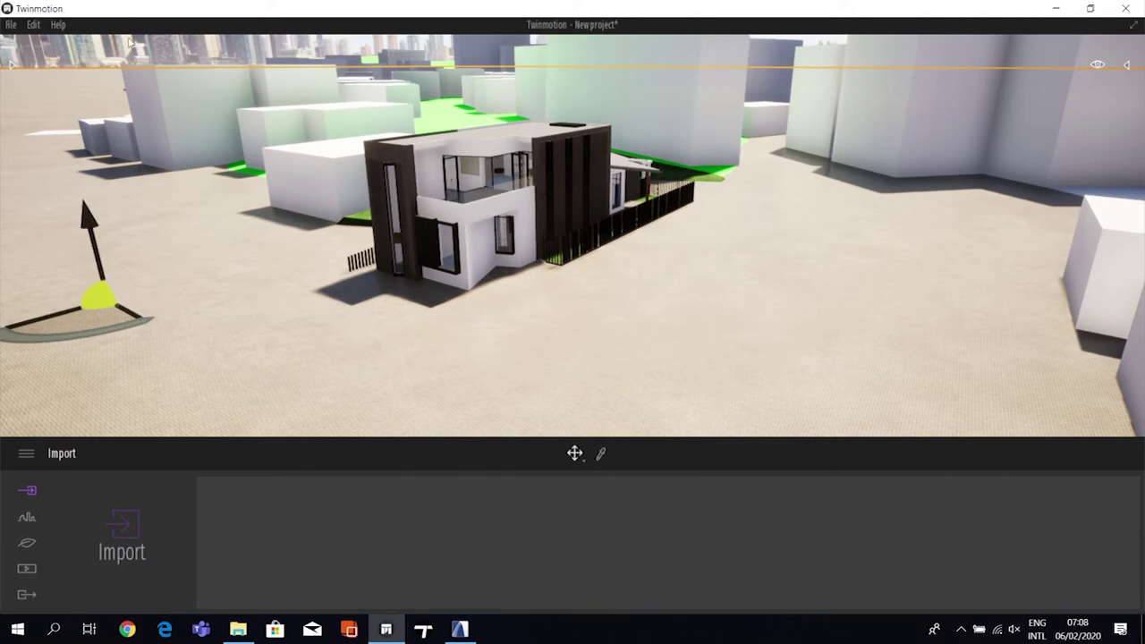
- Show the asset library, look through the Primitives category of Furnitures, and return to the library's top level
click(18, 66)
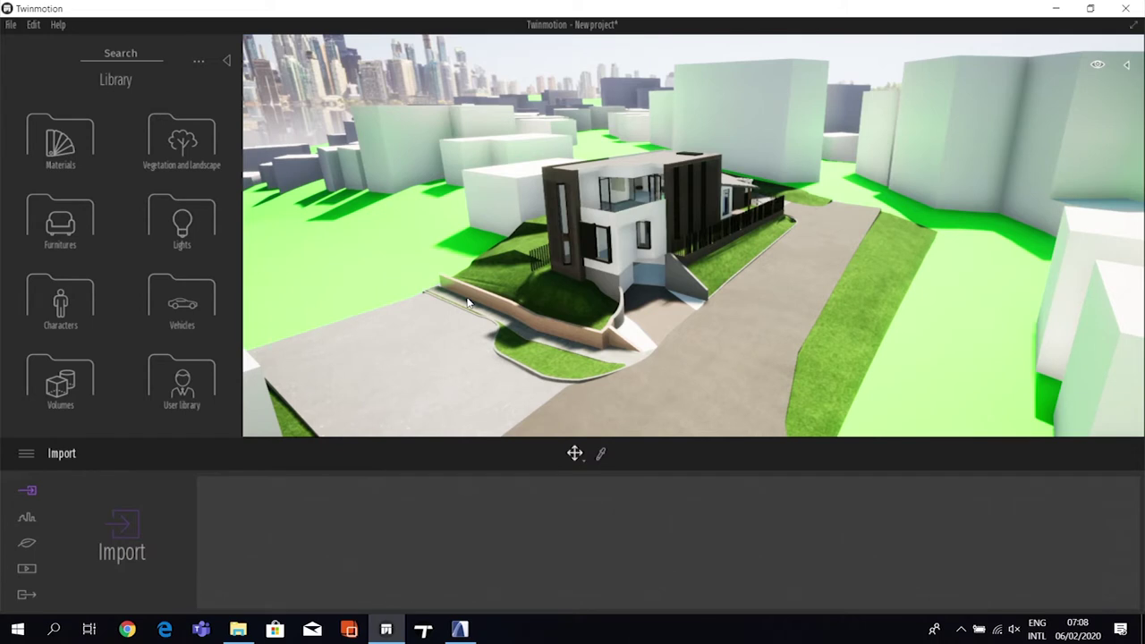
click(196, 62)
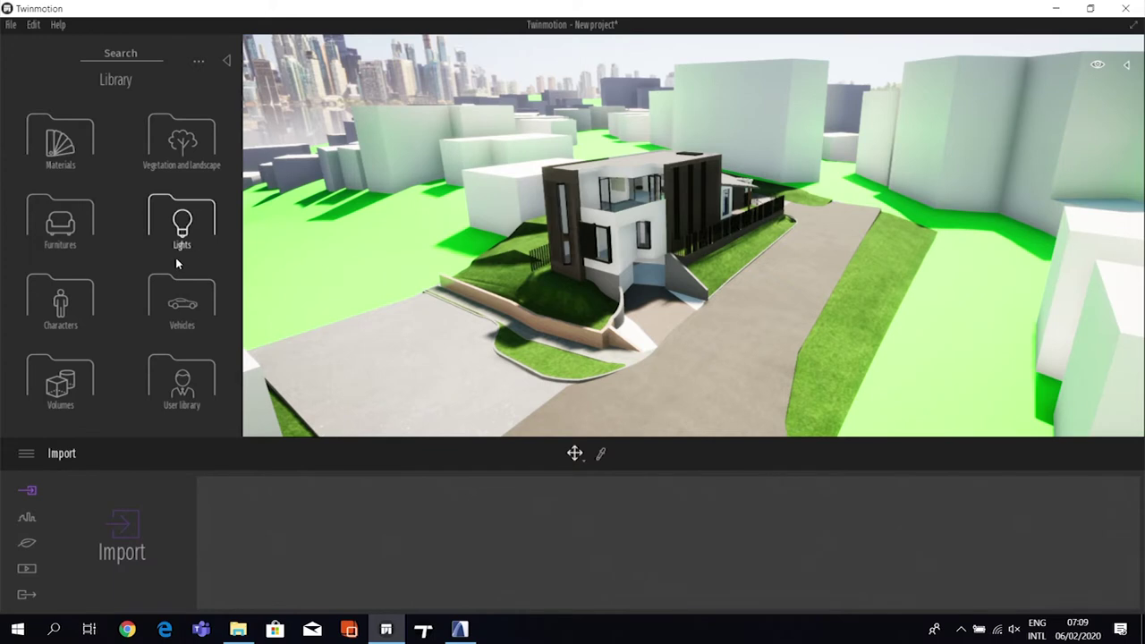
click(60, 224)
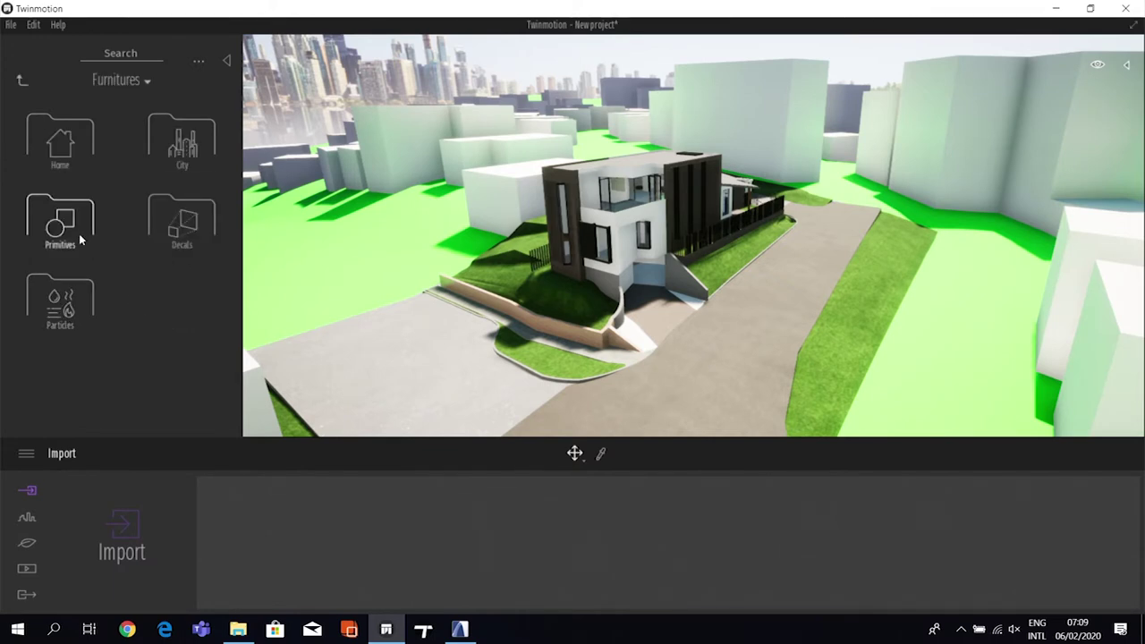
click(68, 230)
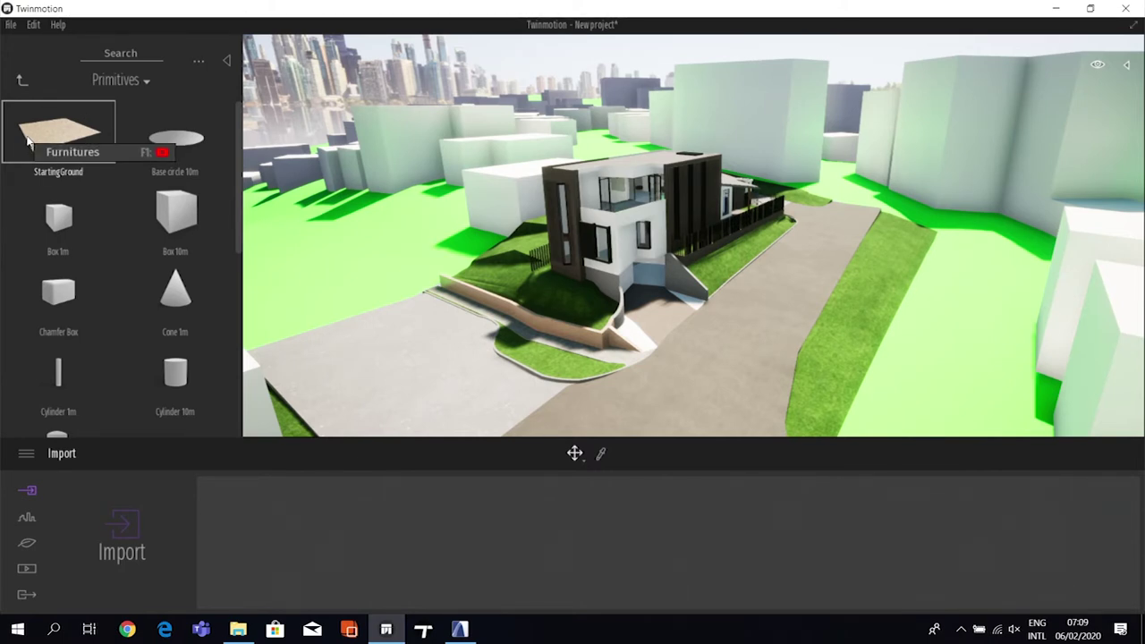
click(21, 82)
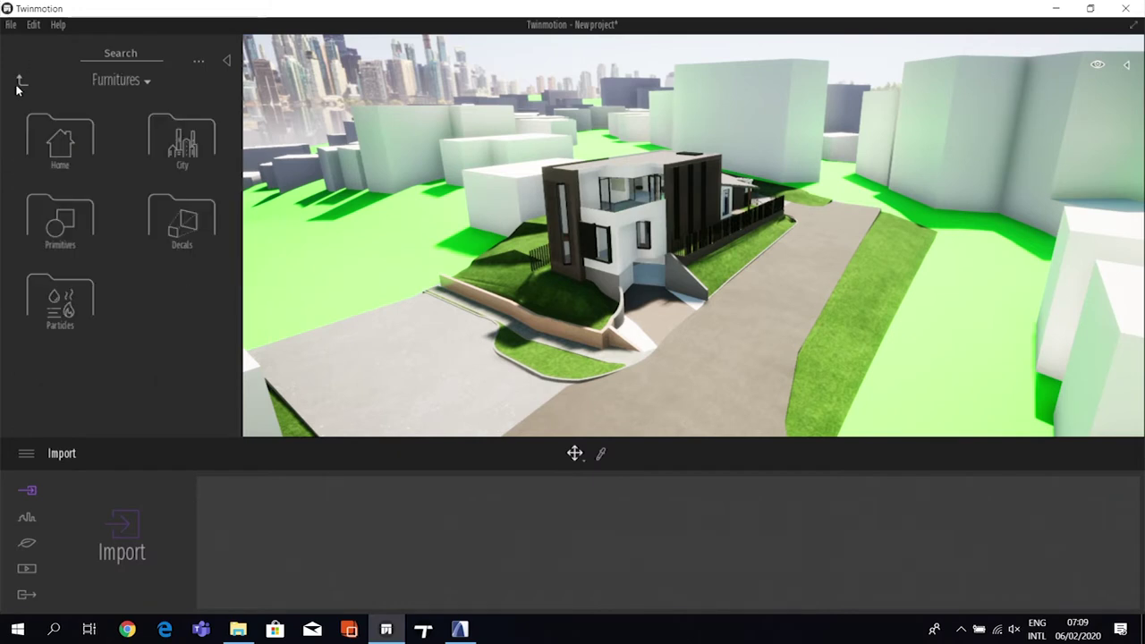
click(20, 81)
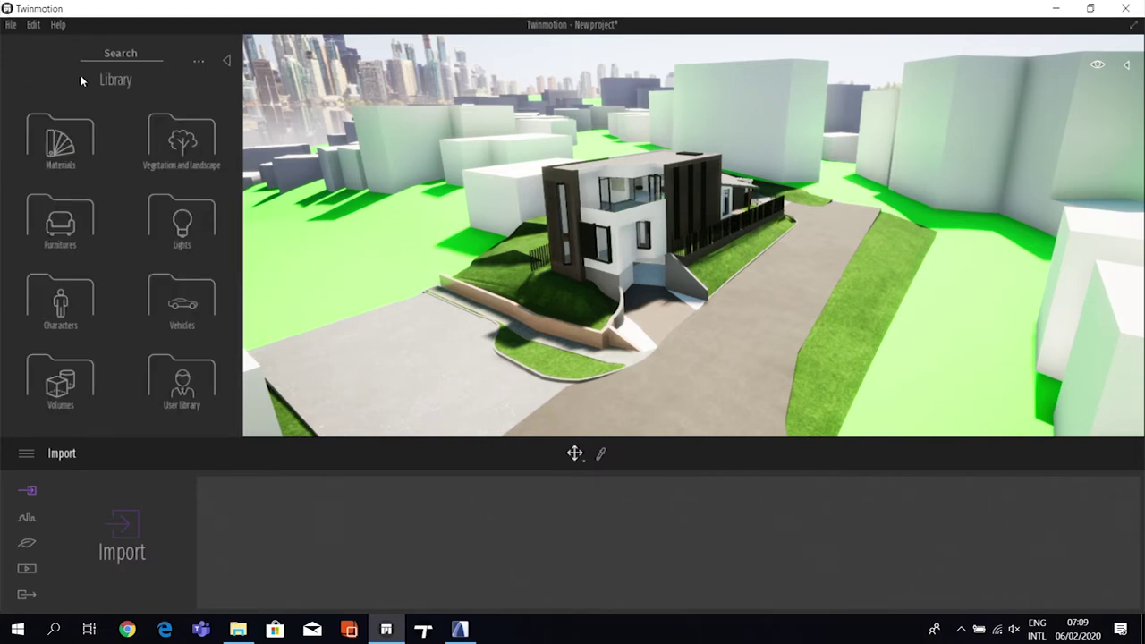
- Show the scene graph and examine the material entries of ARCHintensive - 3D Model.pln by highlighting several, including CIV-A_Civil Asphalt 90 and Metal Iron
click(1127, 67)
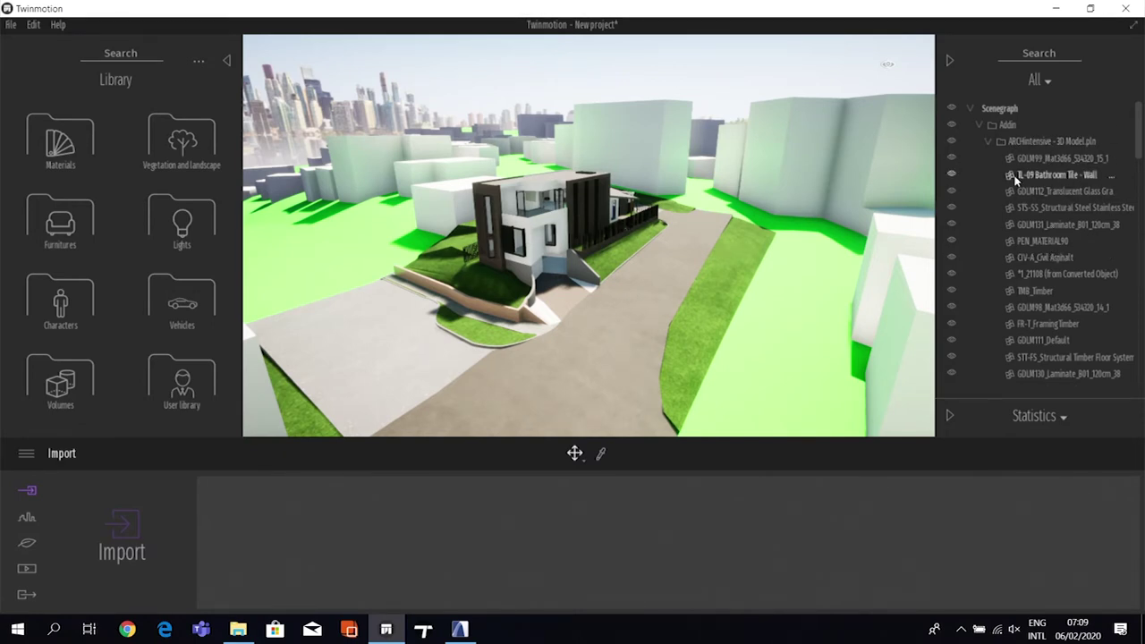
click(988, 141)
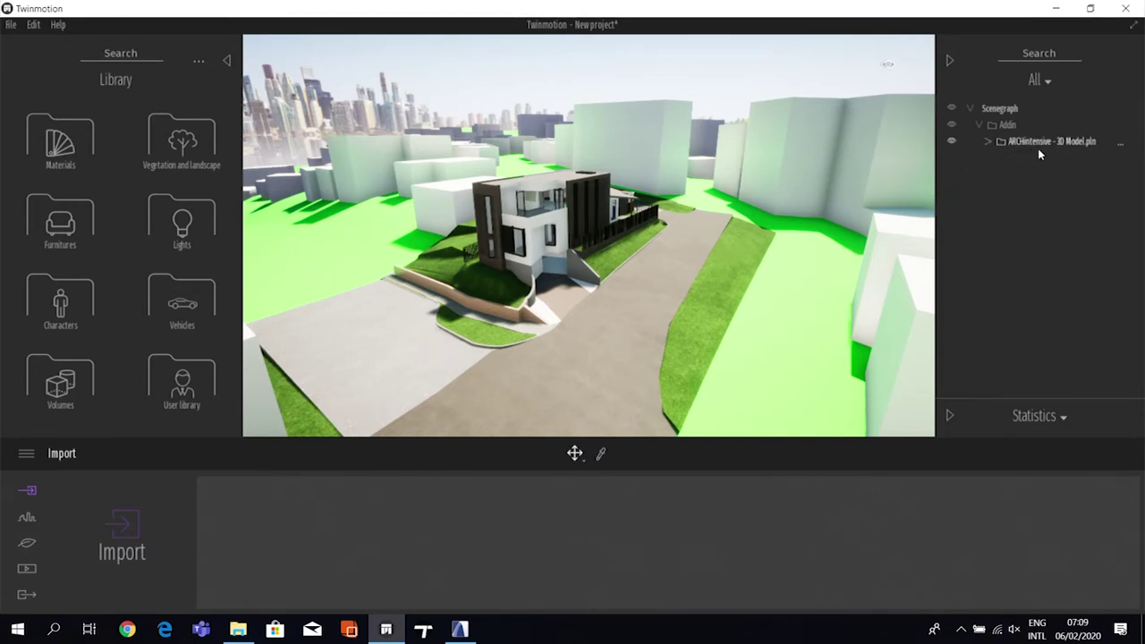
click(987, 141)
scroll(1036, 233, down, 1)
click(1043, 271)
click(1046, 322)
click(1051, 355)
click(1051, 272)
click(1053, 353)
scroll(1062, 336, down, 1)
click(1062, 371)
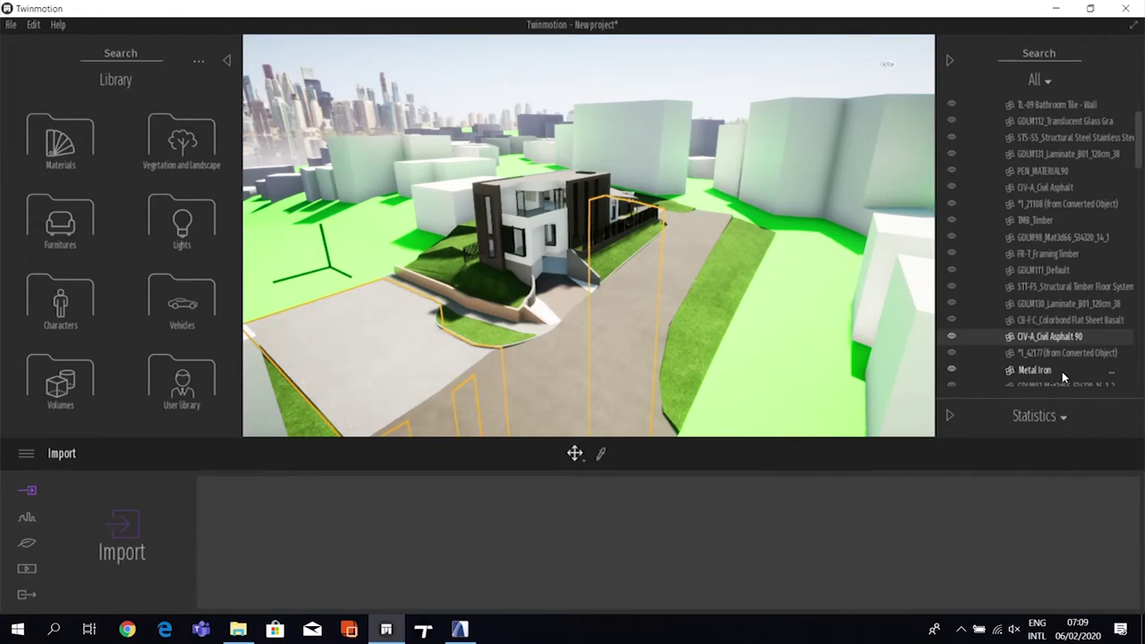
scroll(1022, 112, up, 2)
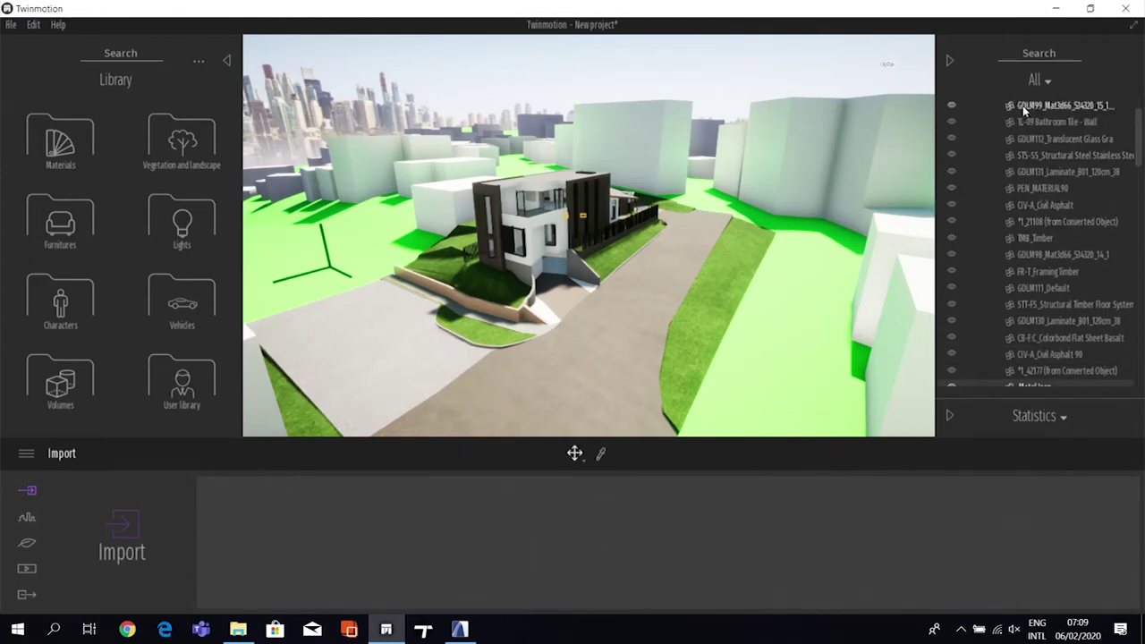
click(987, 141)
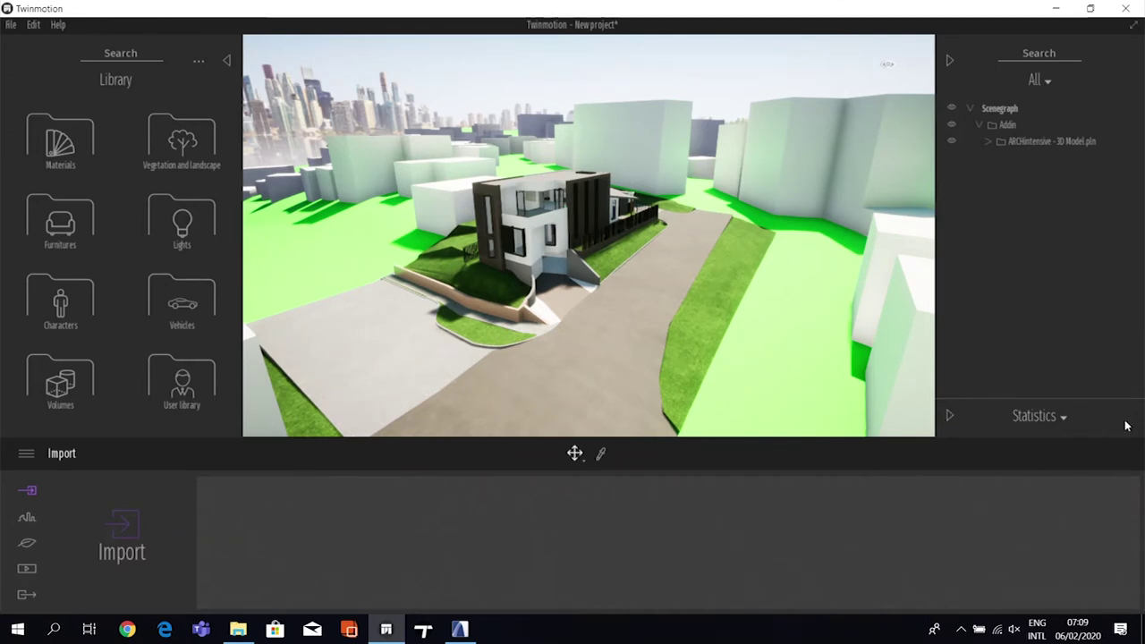
- Switch the section below the scene graph from Statistics to Phasing and expand it
click(1053, 422)
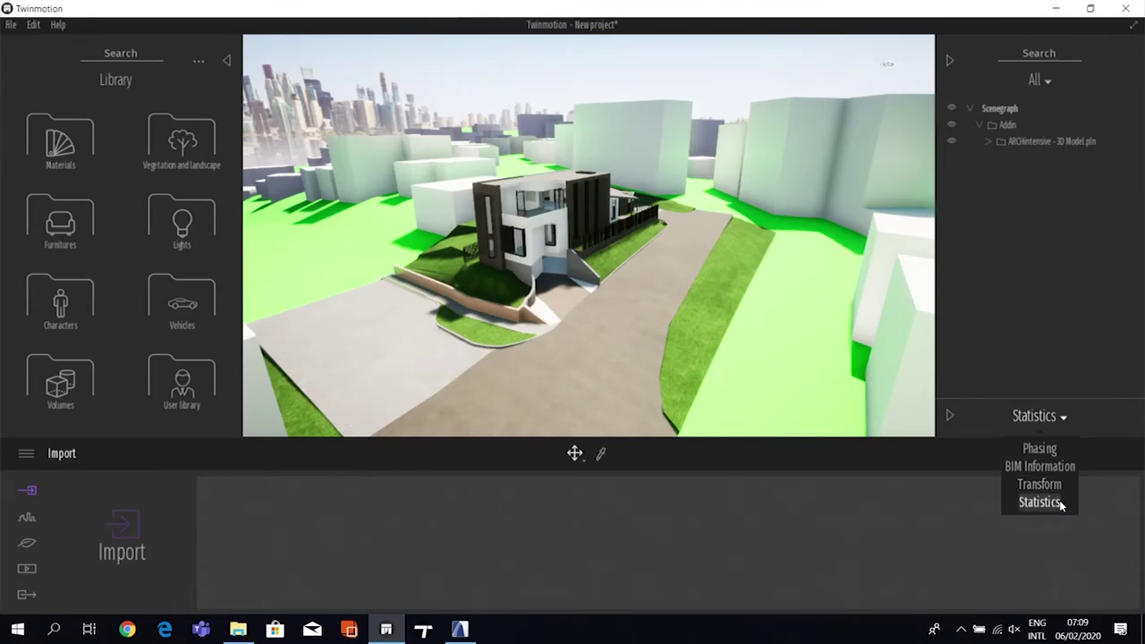
click(1044, 448)
click(952, 417)
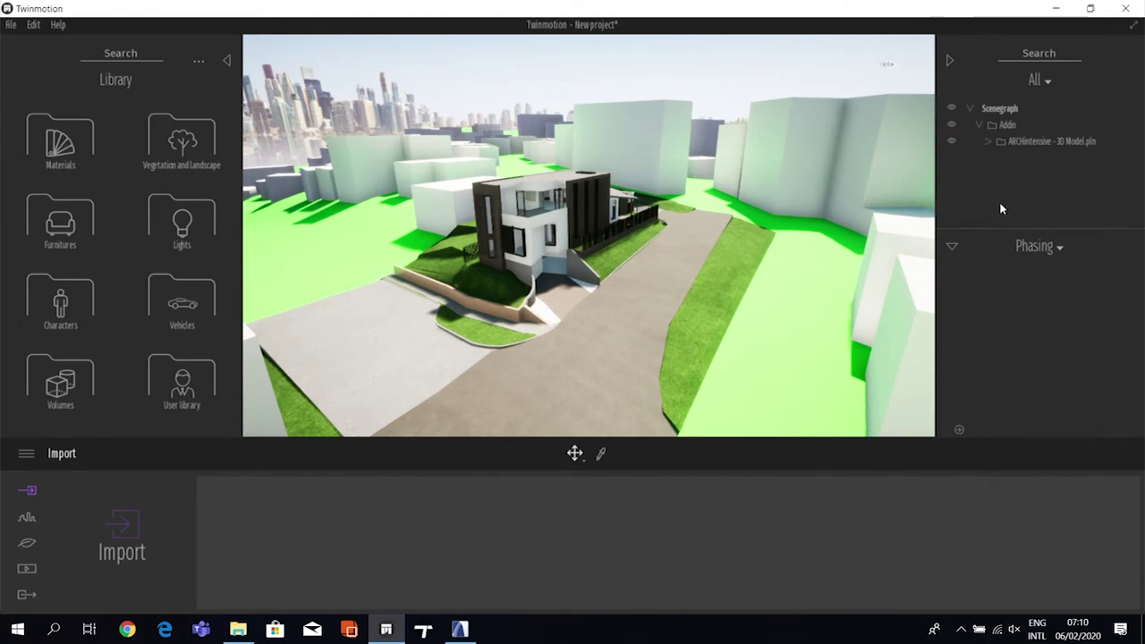
- Switch the section below the scene graph to BIM Information, return it to Statistics, and collapse it
click(1053, 247)
click(1050, 298)
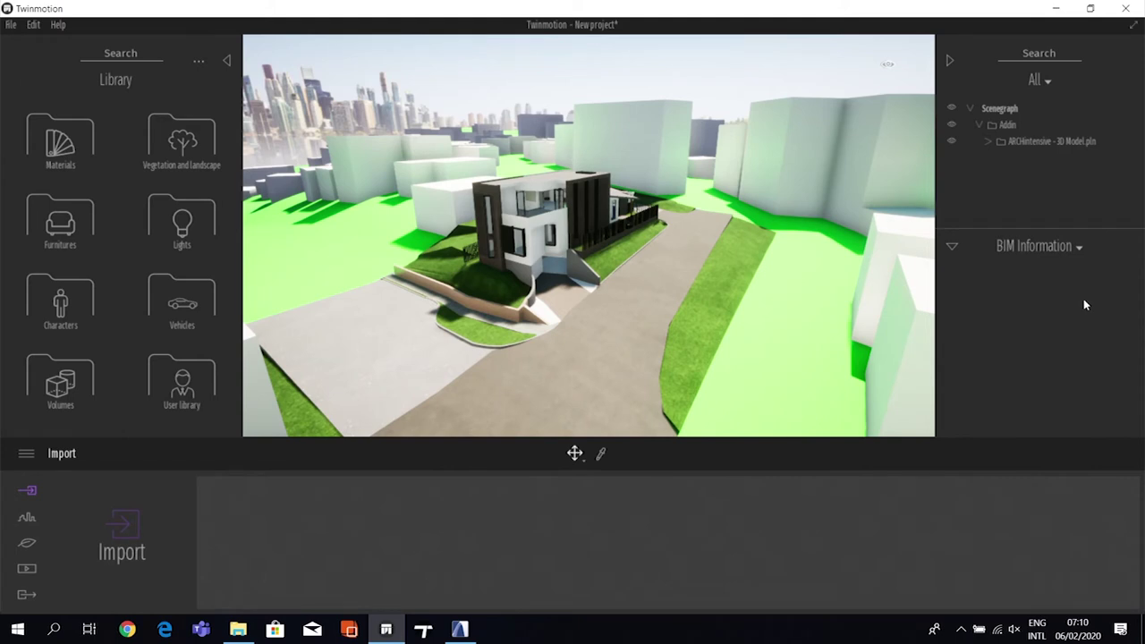
click(1048, 249)
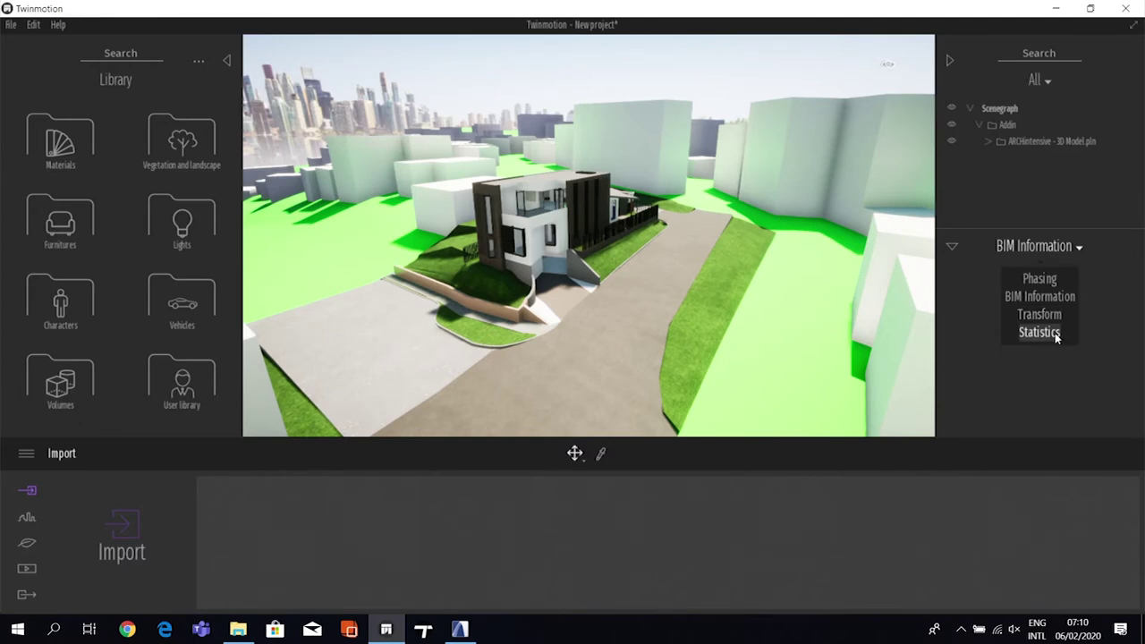
click(1055, 334)
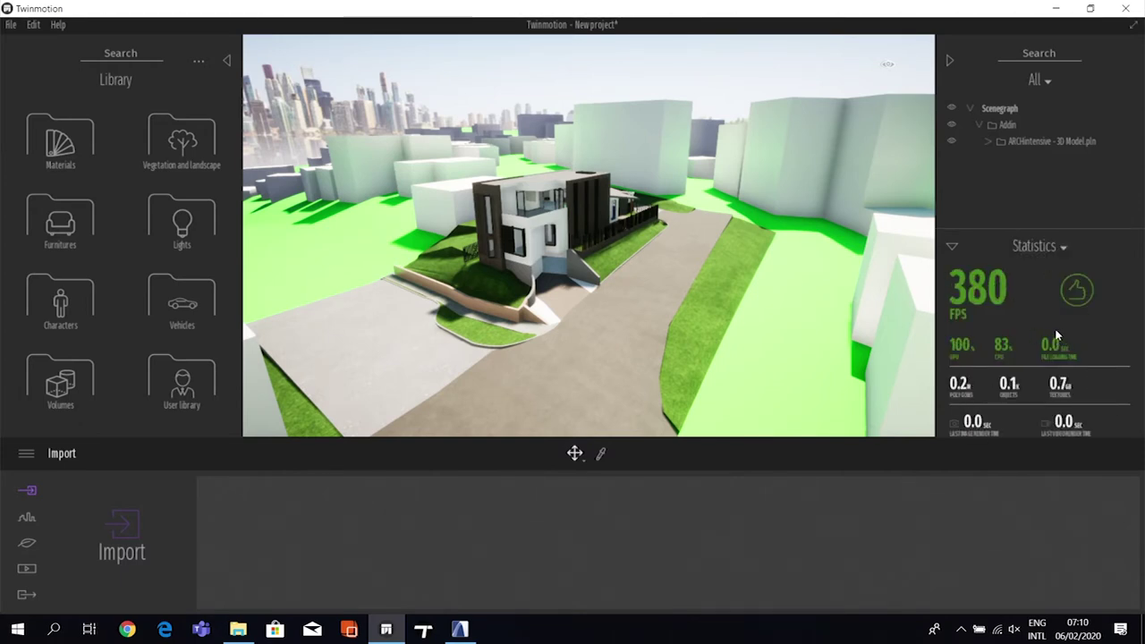
click(952, 247)
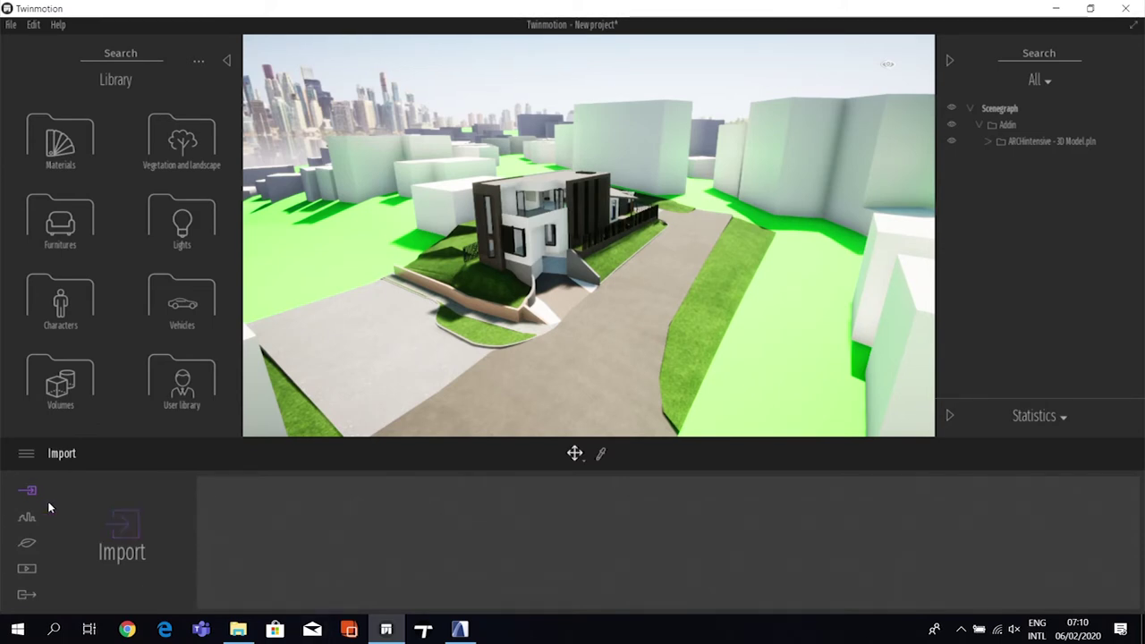
- View the import options for geometry and landscape files, and cancel without importing anything
click(114, 530)
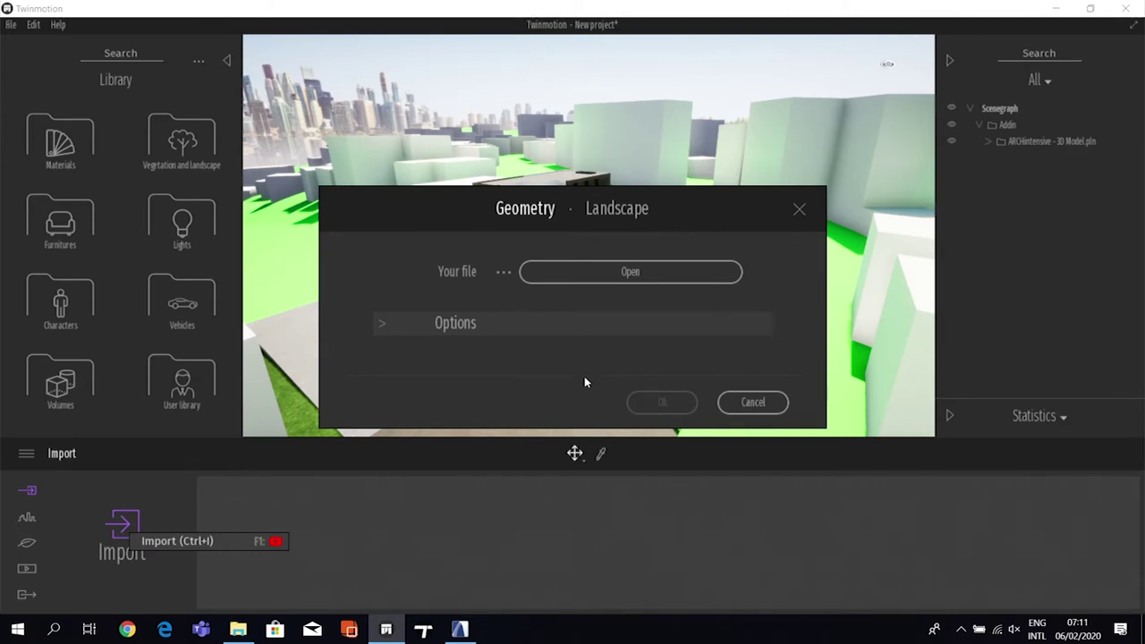
click(752, 402)
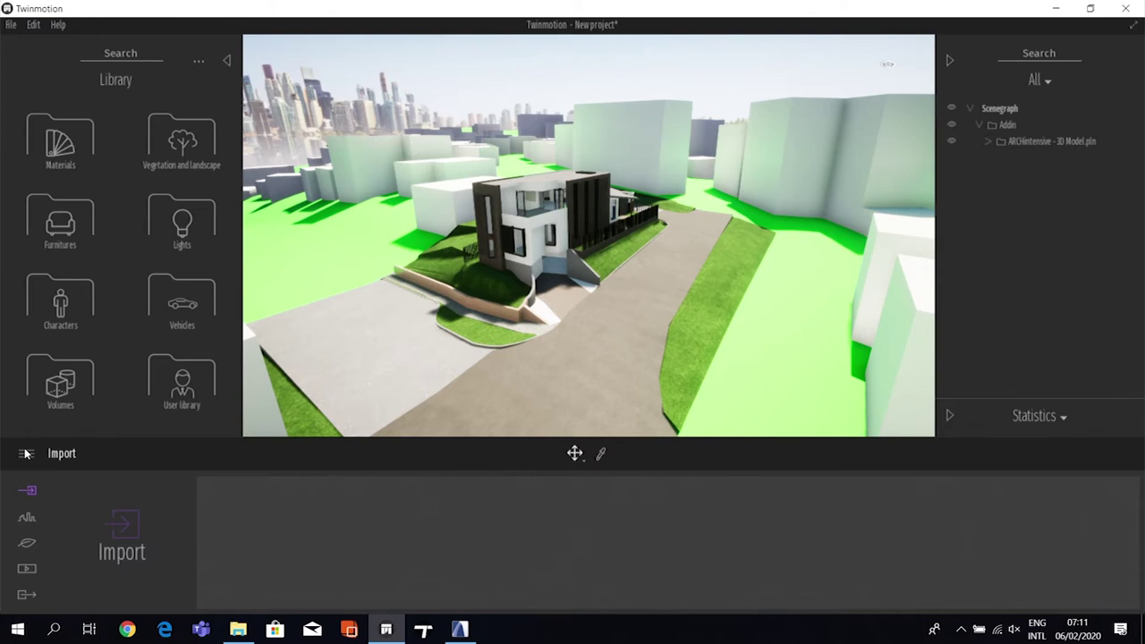
- Look at the Urban tools' Context options and its city map, and return to the Urban overview
click(28, 519)
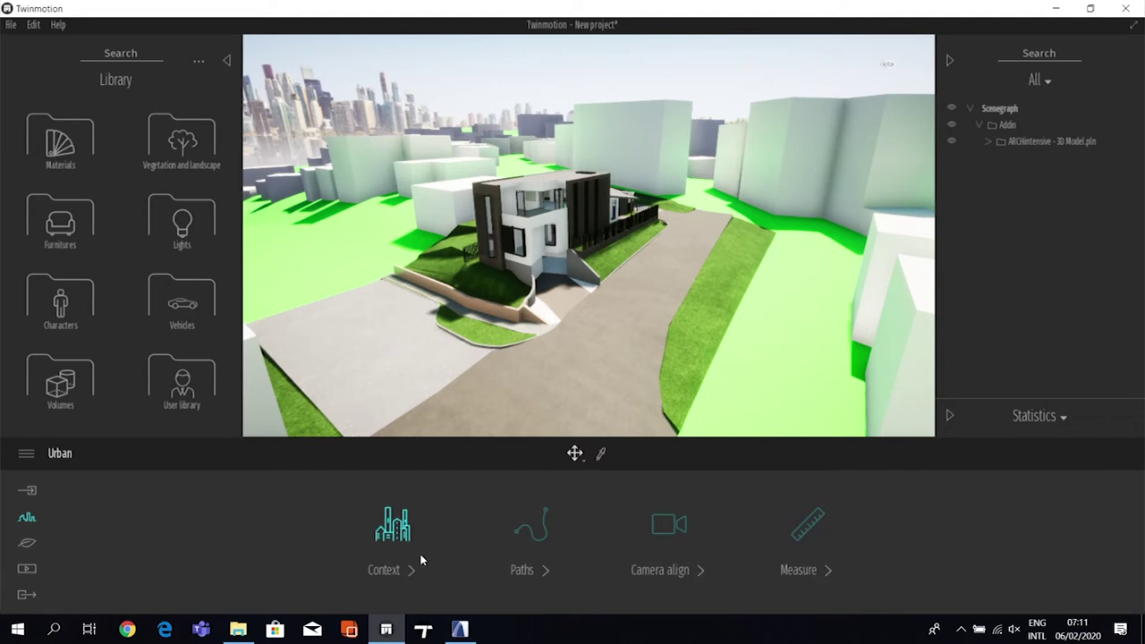
click(400, 531)
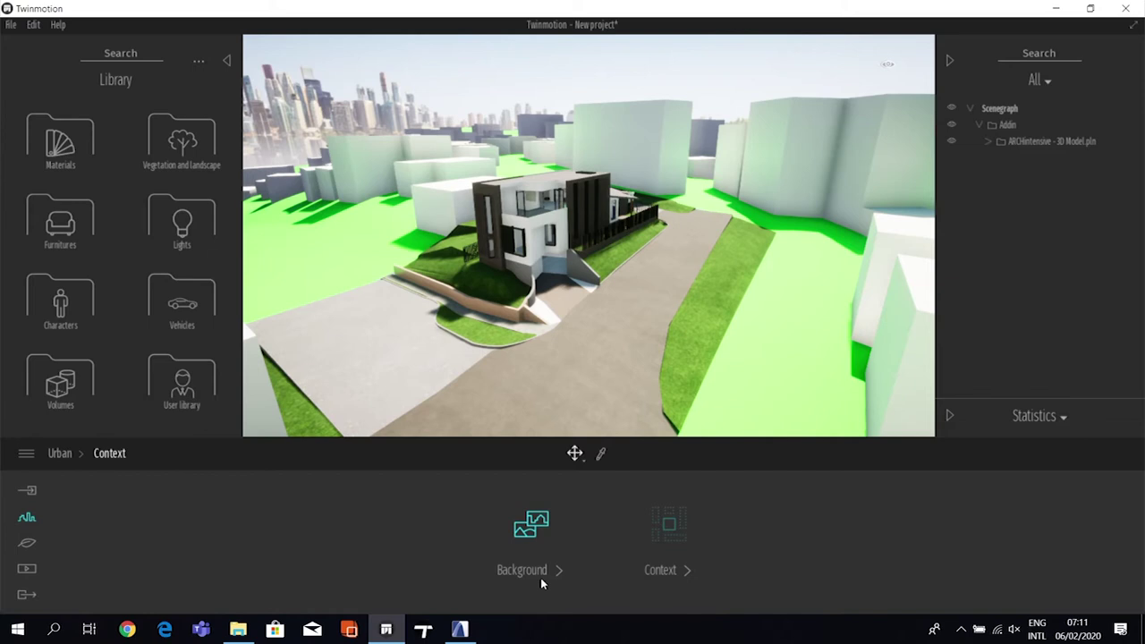
click(673, 527)
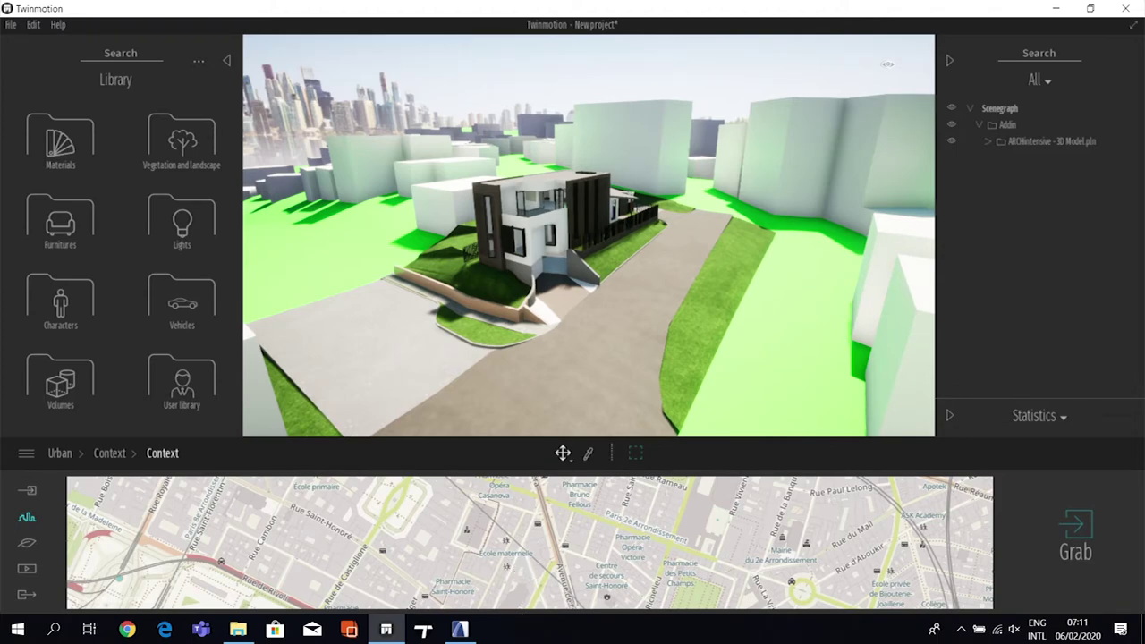
click(110, 454)
click(60, 453)
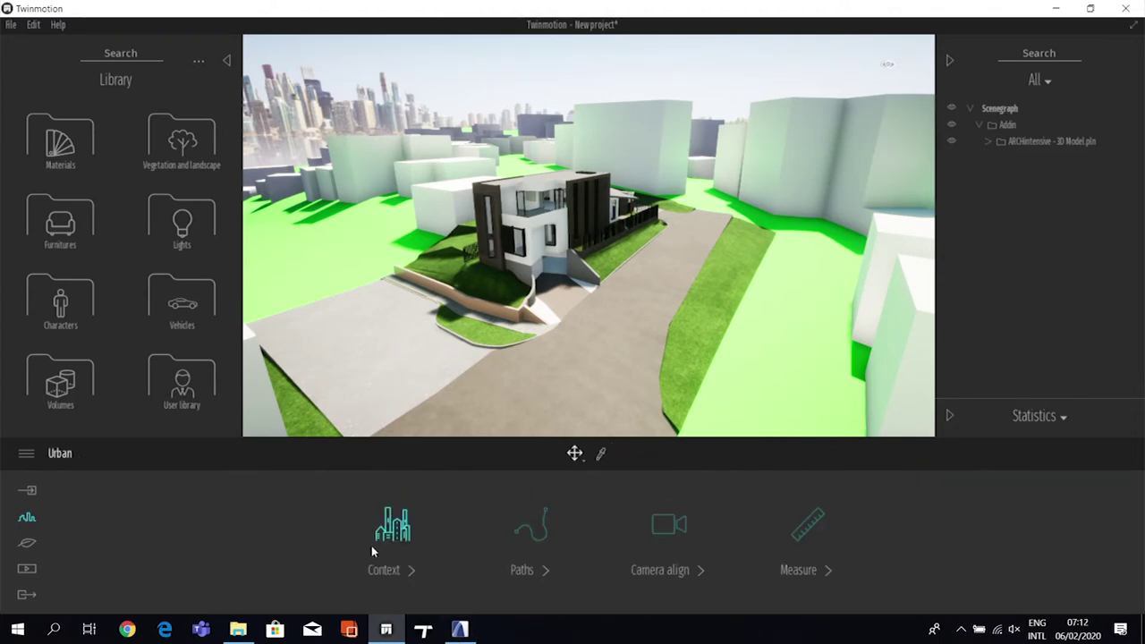
- Look at the Urban path types, including Custom path, and return to the Urban overview
click(529, 532)
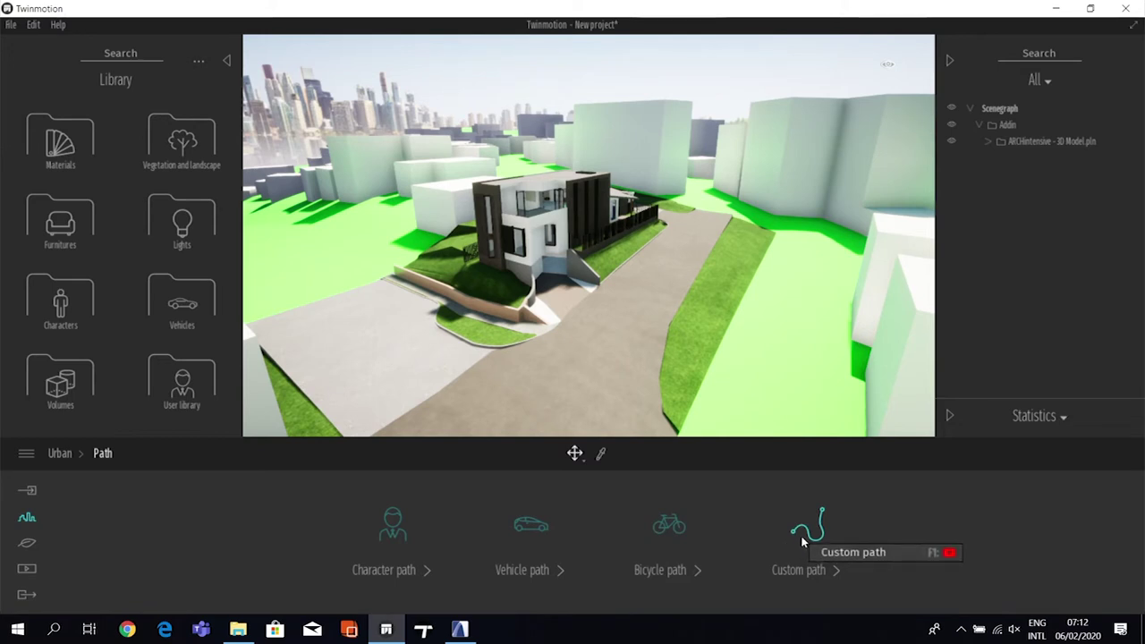
click(802, 540)
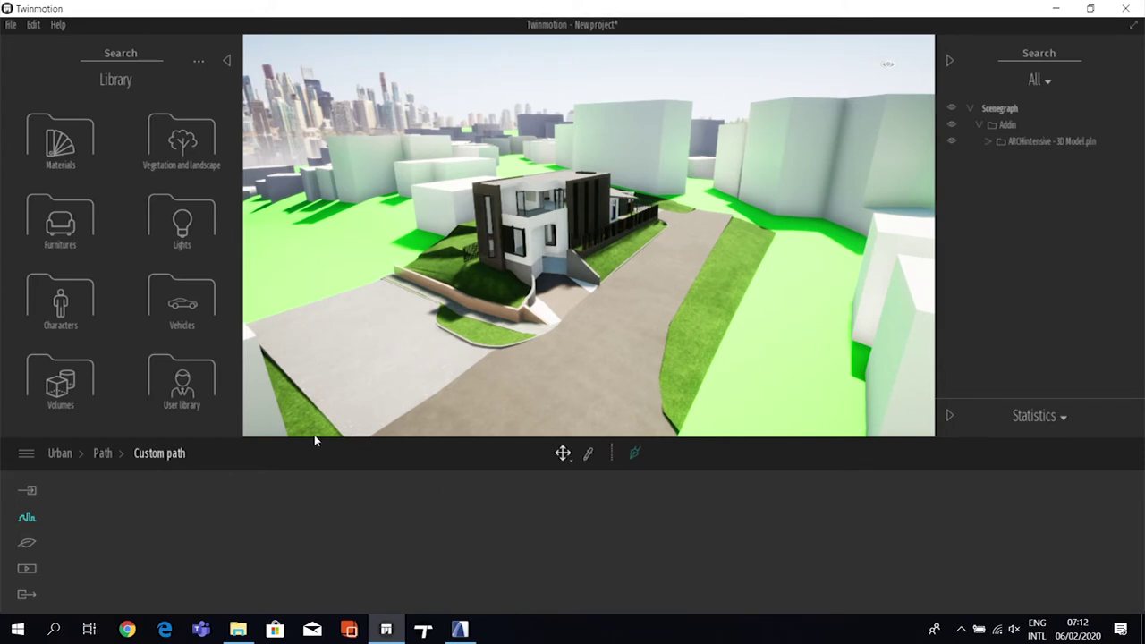
click(98, 453)
click(61, 454)
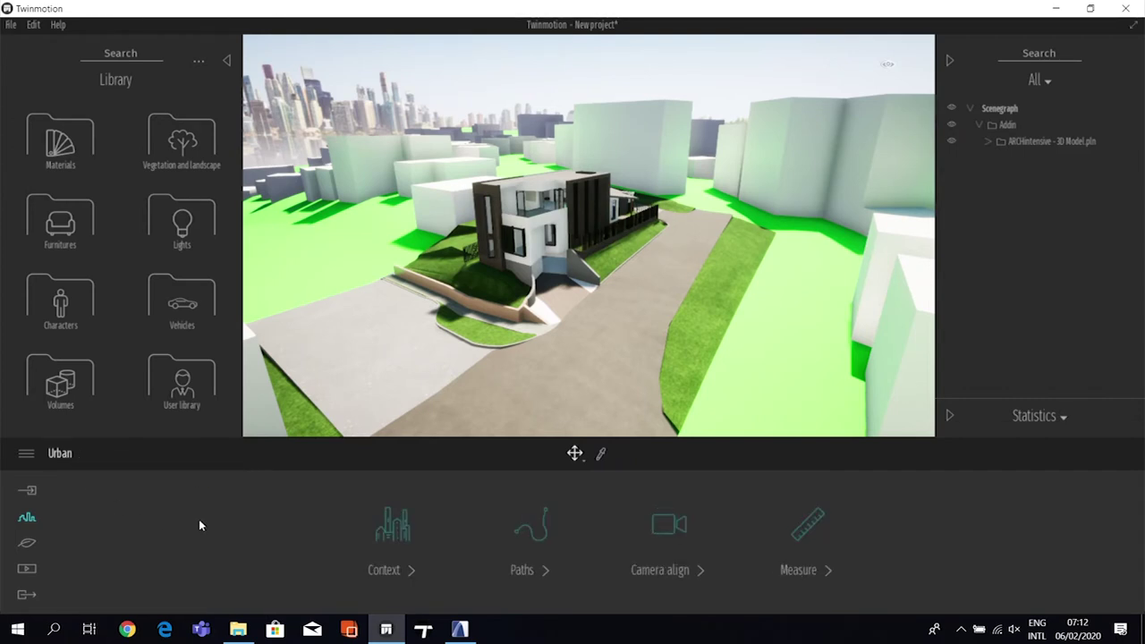
- Examine the Nature settings for Localization and Vegetation, and return to the Nature overview
click(29, 542)
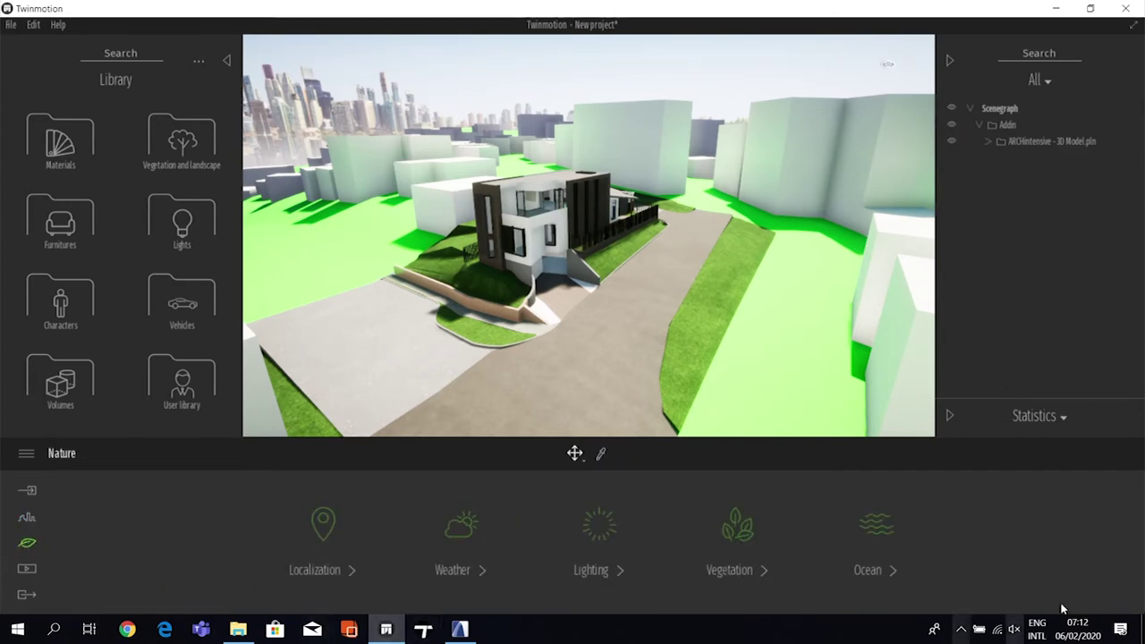
click(332, 530)
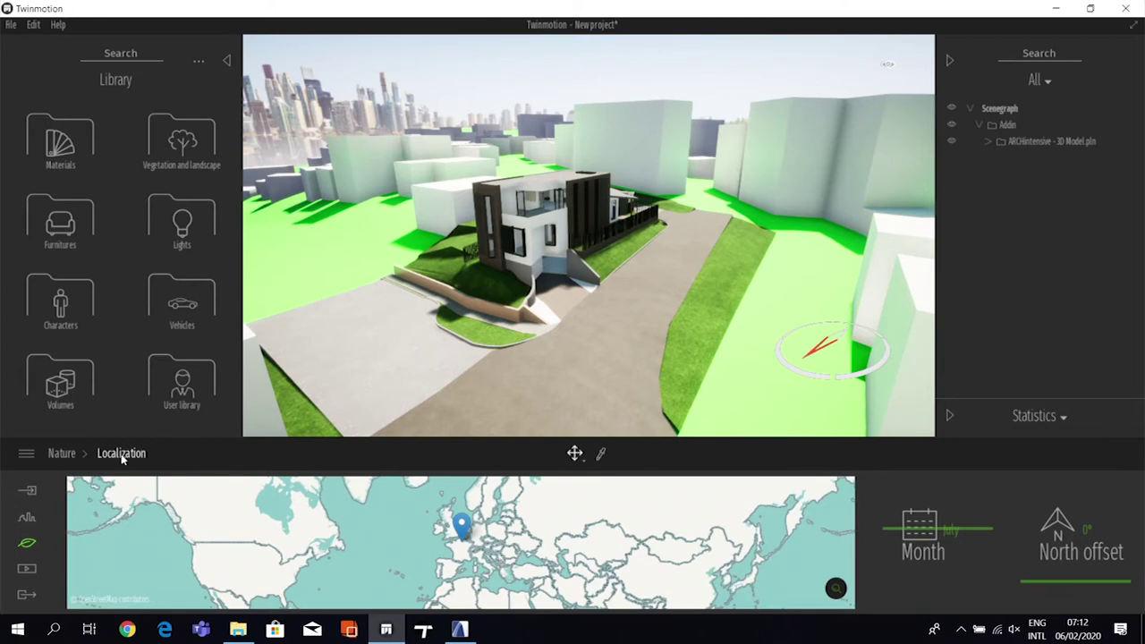
click(61, 454)
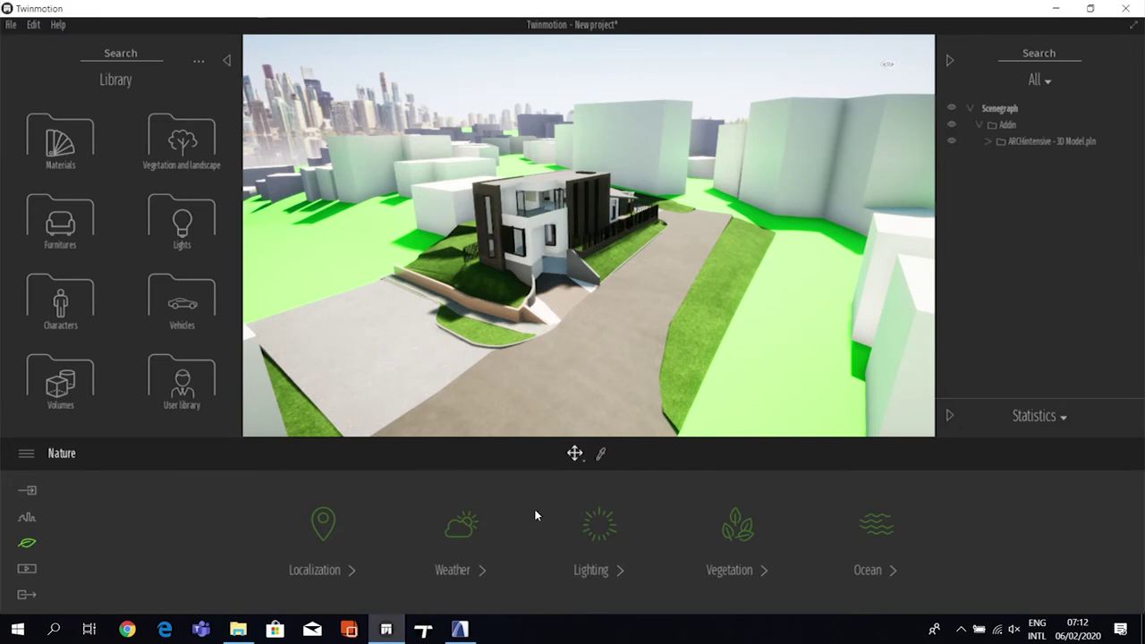
click(737, 526)
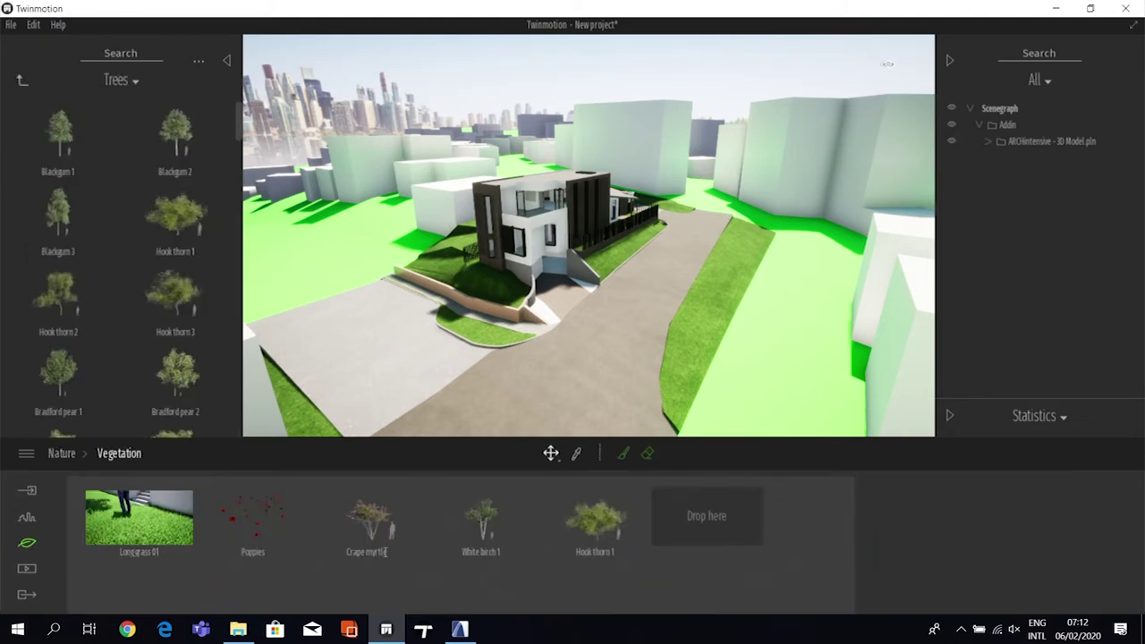
click(27, 543)
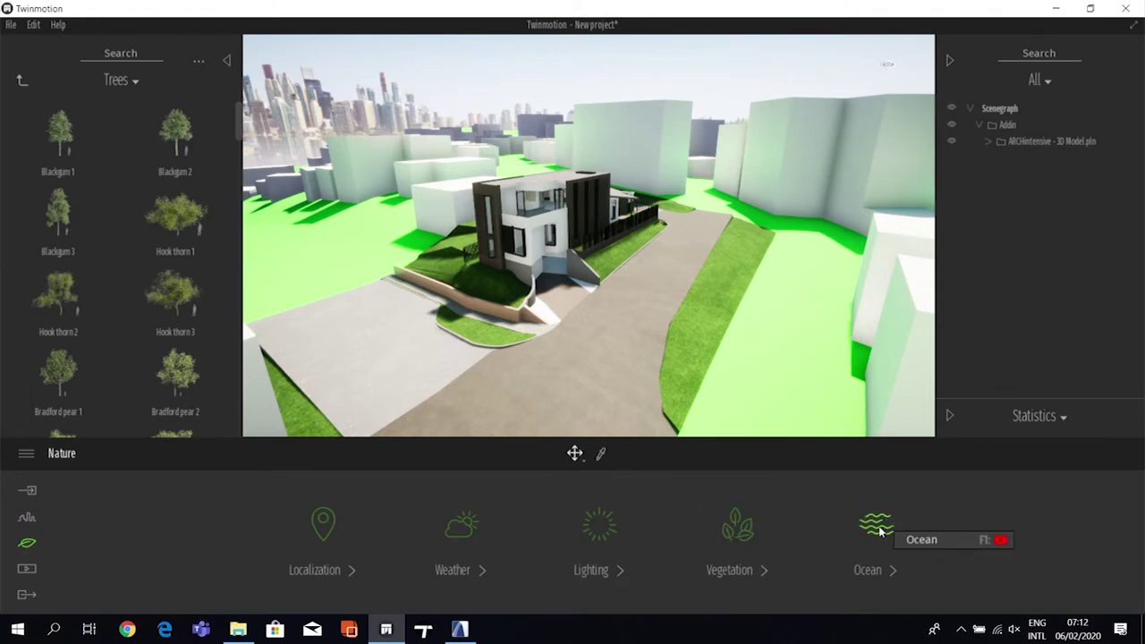
- View the Media creation types and the Export options
click(26, 572)
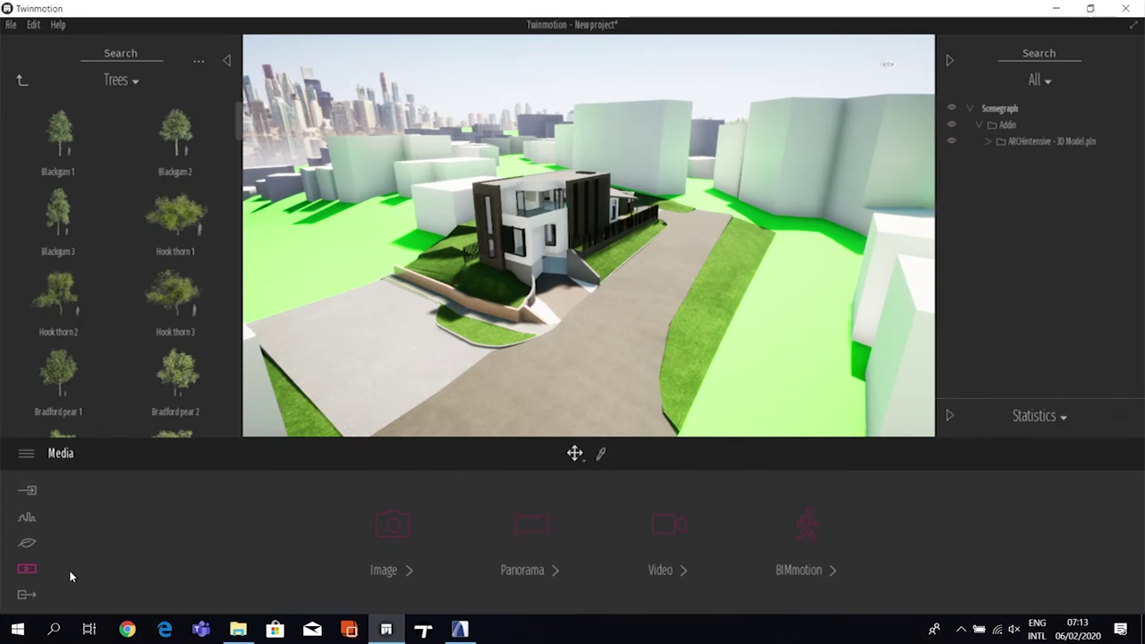
click(27, 595)
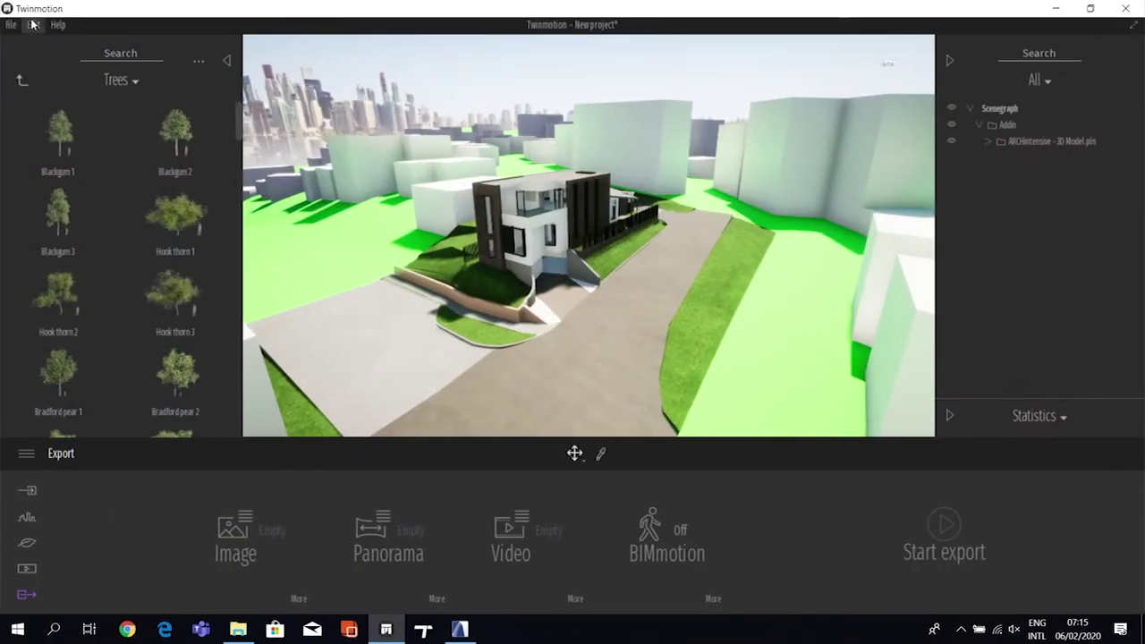
- Open Project_TM.tm from the Hillside_house_Twinmotion_demo folder in 2020_Events without saving the current project
click(12, 24)
click(36, 64)
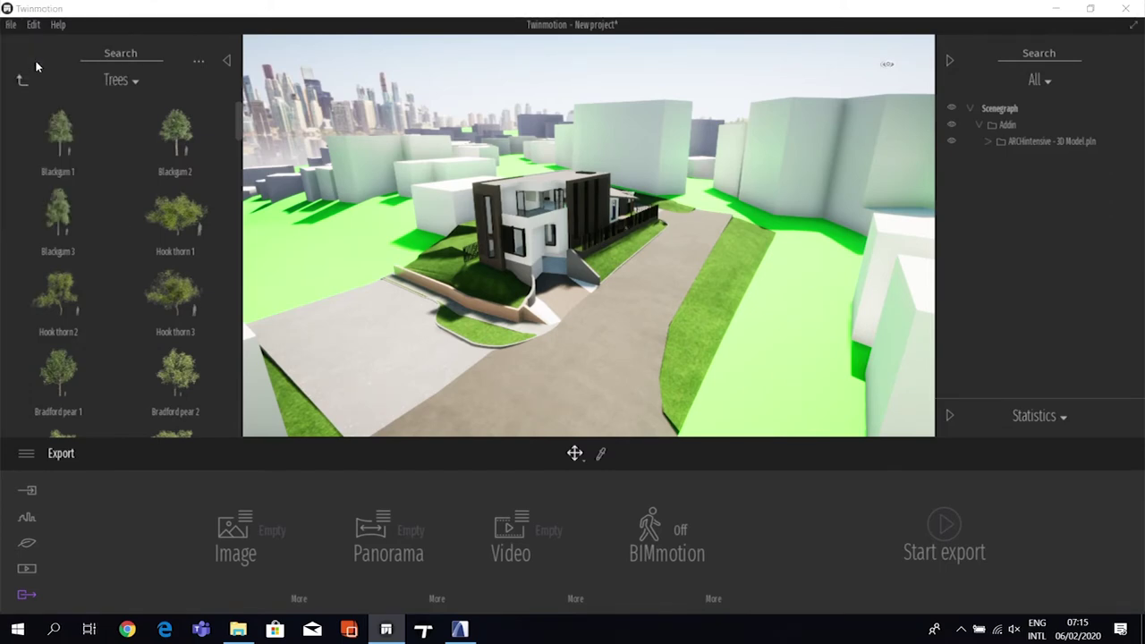
click(282, 221)
double_click(447, 162)
double_click(447, 151)
click(398, 165)
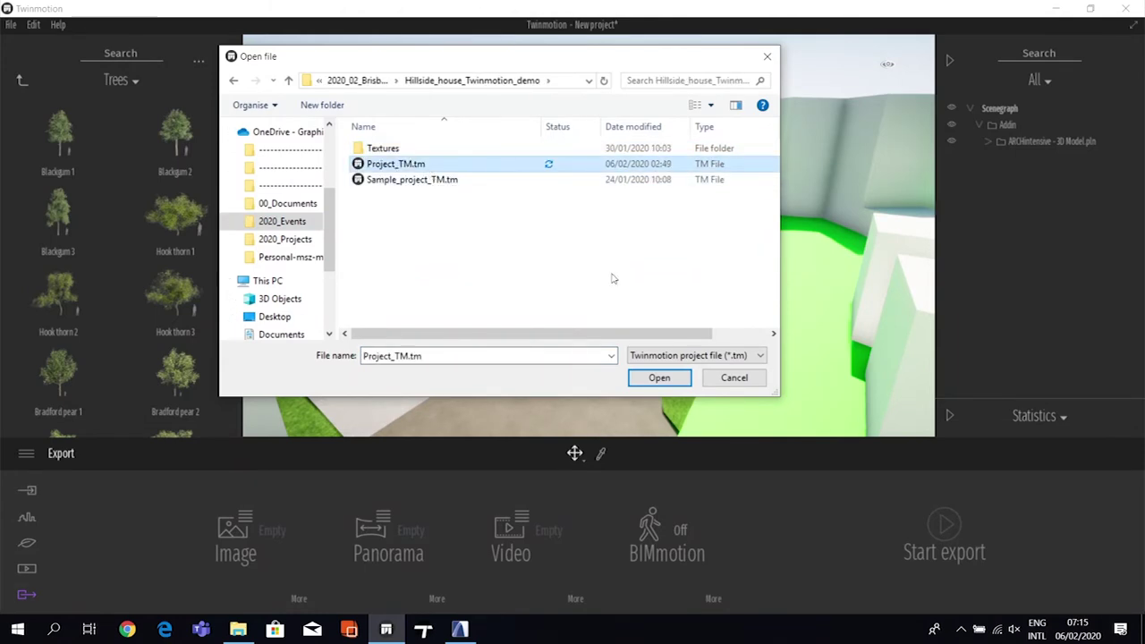
click(686, 379)
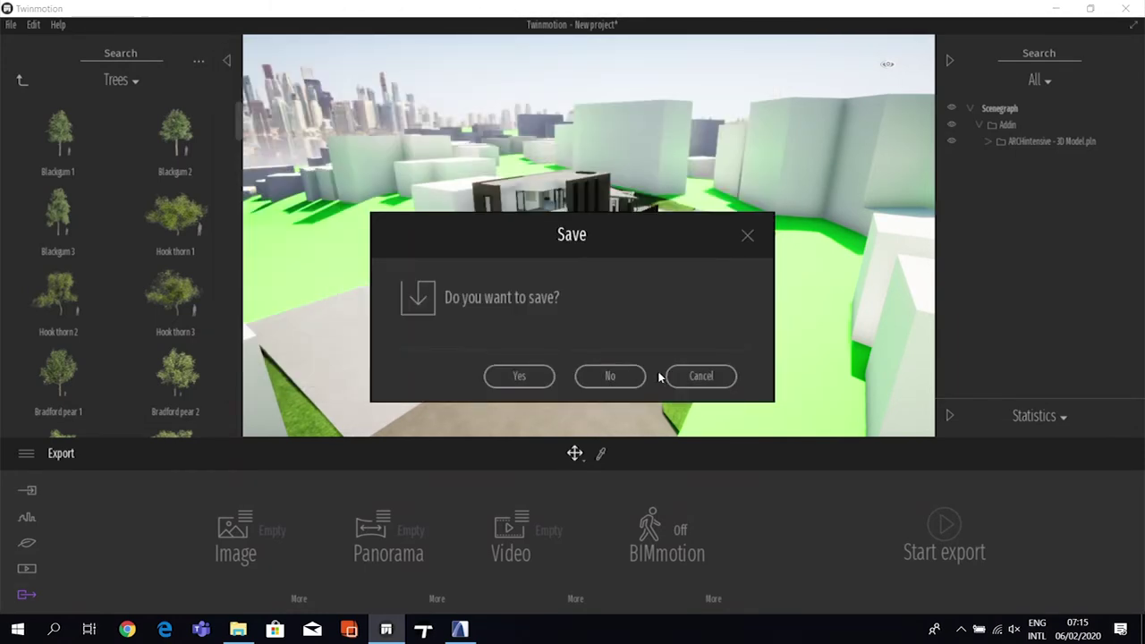
click(611, 376)
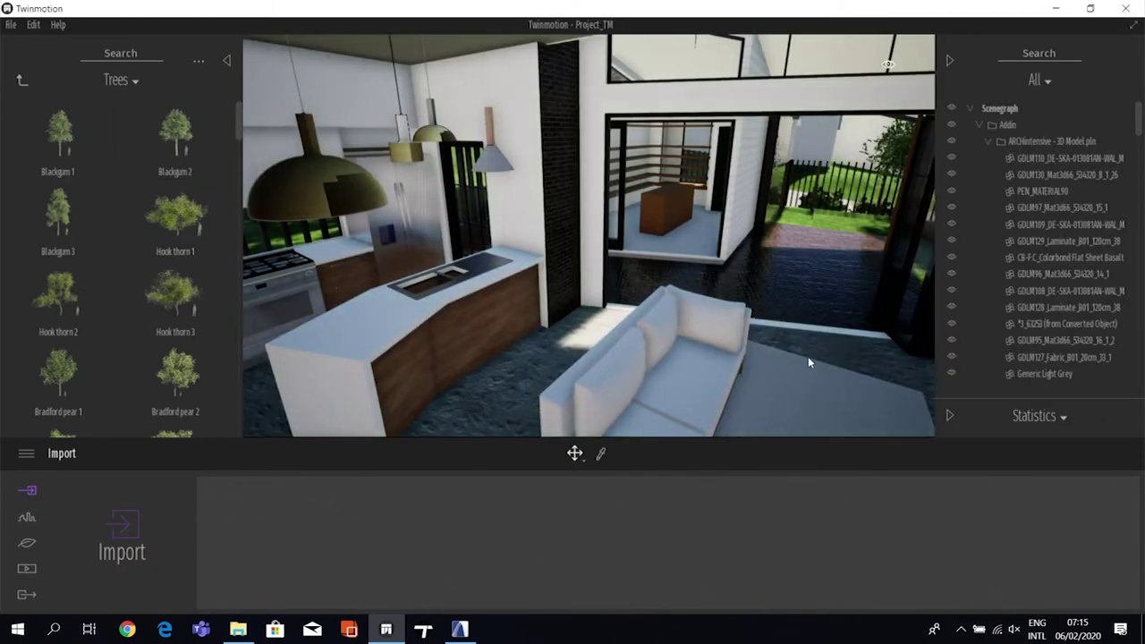
- Switch to ARCHICAD, inspect the site context in the Exterior 3D view by selecting the Generic Green terrain mesh, and clear the selection
key(Up)
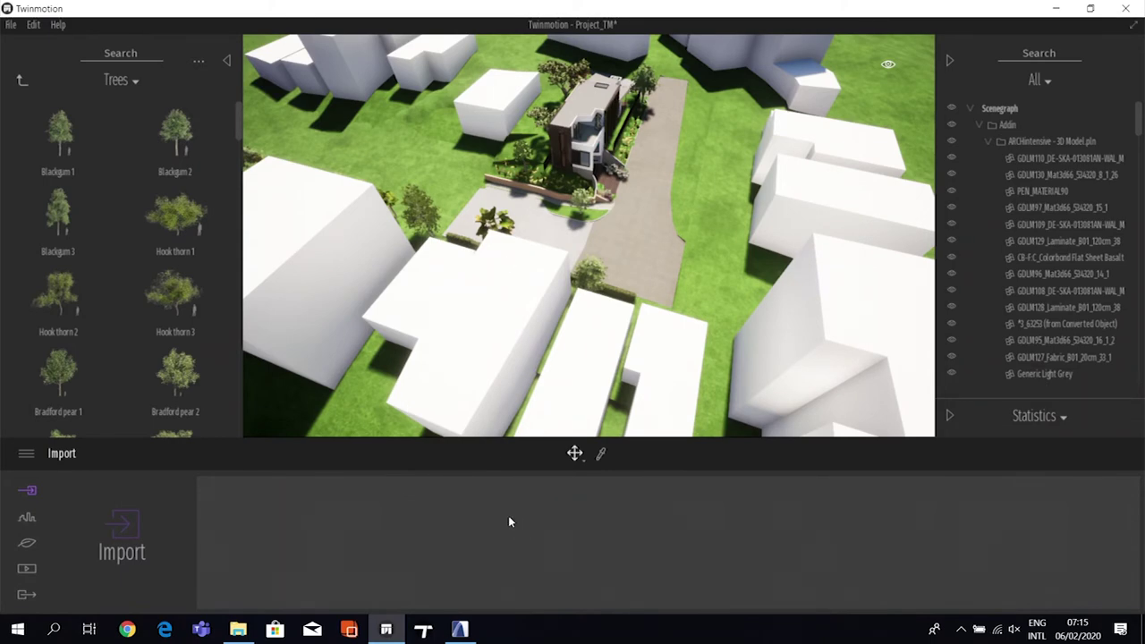
click(460, 629)
drag(589, 311, 595, 265)
middle_click(595, 264)
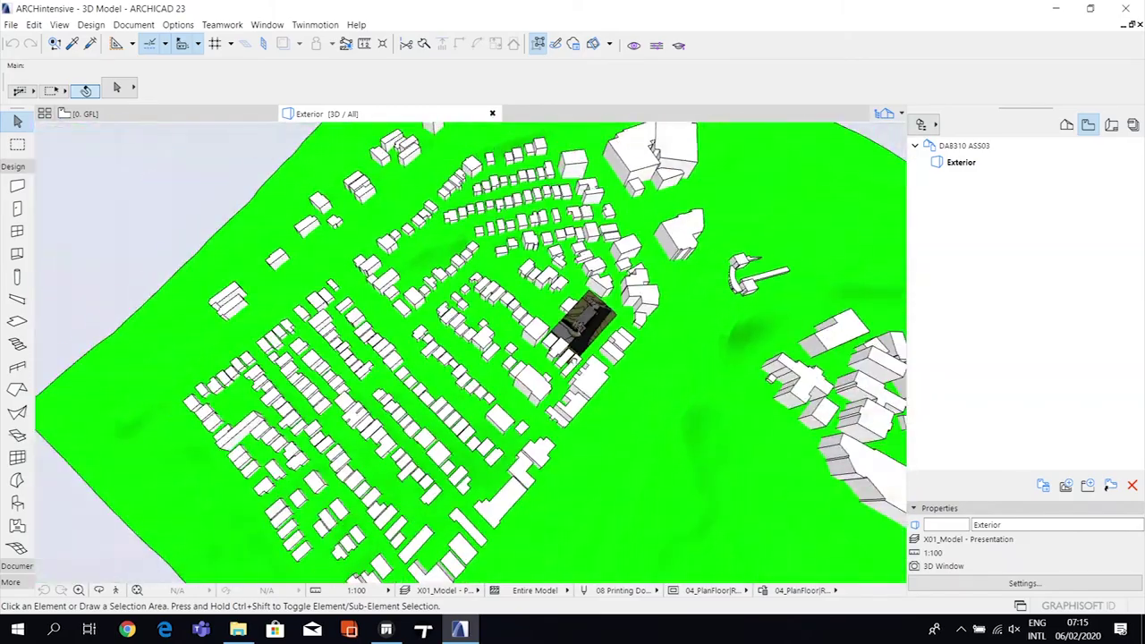
drag(594, 265, 456, 306)
scroll(571, 306, up, 3)
scroll(571, 307, up, 3)
click(458, 306)
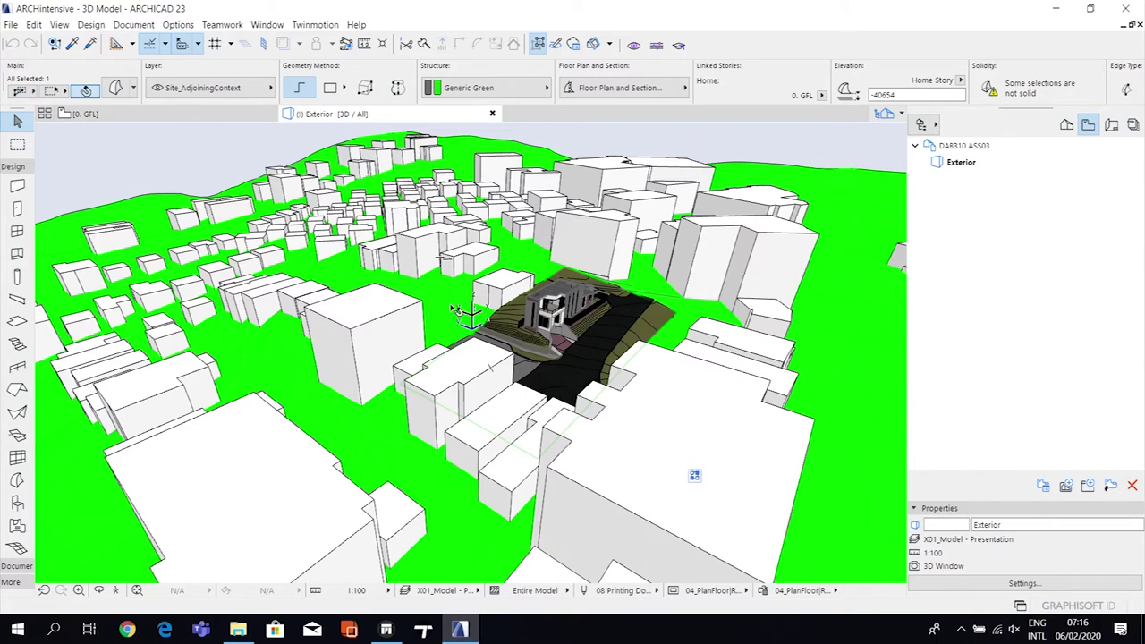
key(Escape)
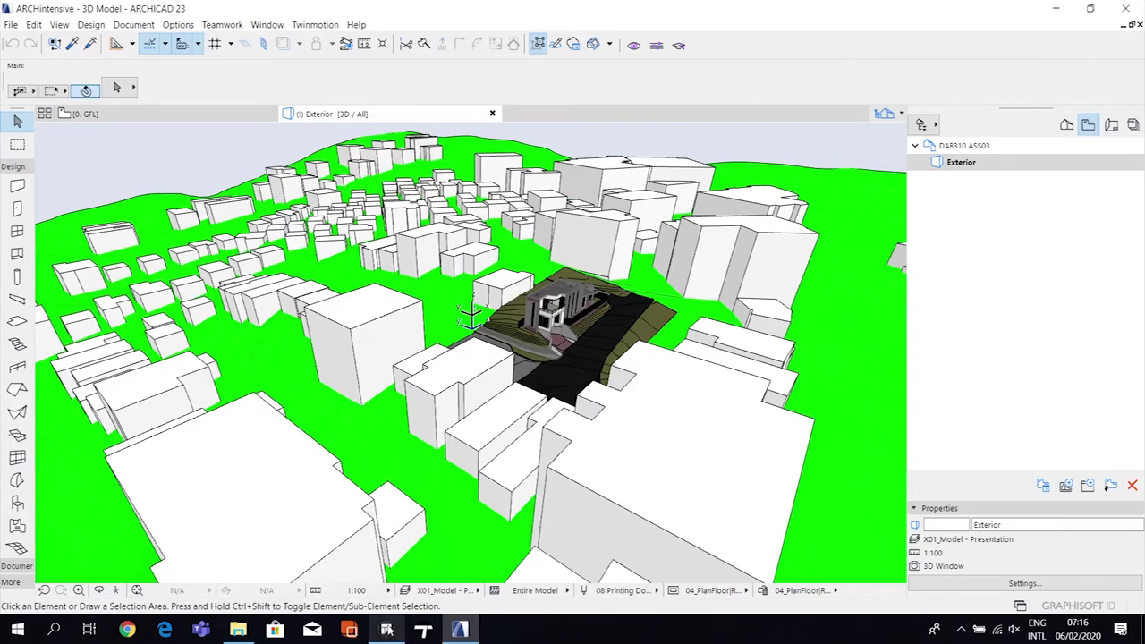
- Switch back to Twinmotion, move the library up to Vegetation and landscape, and inspect the house and its surrounding terrain
click(383, 632)
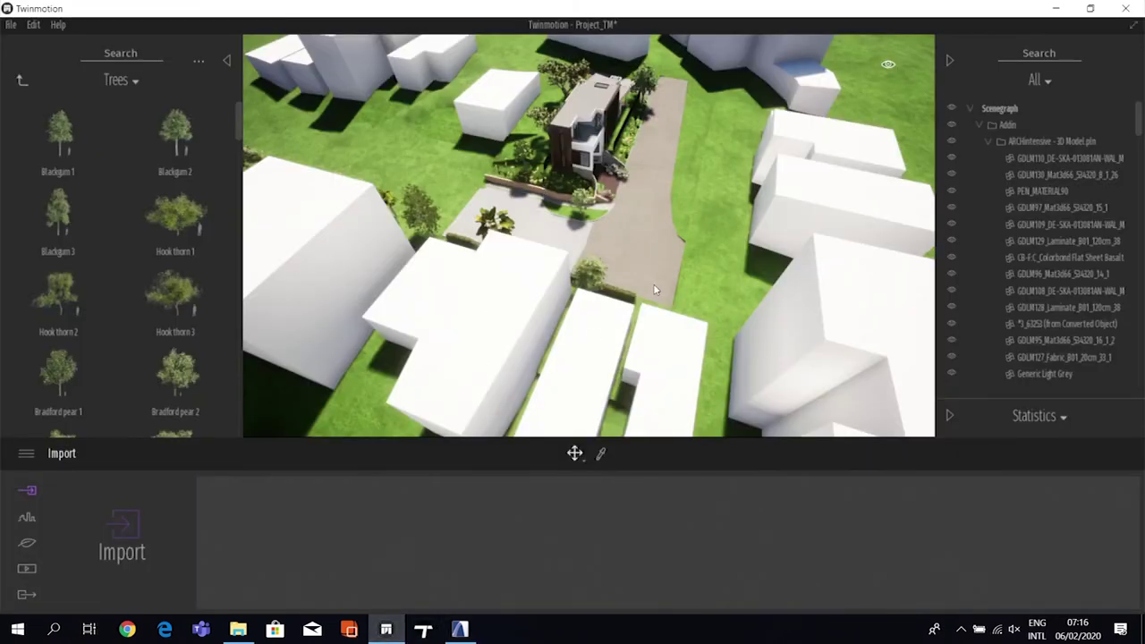
click(22, 79)
scroll(642, 211, down, 5)
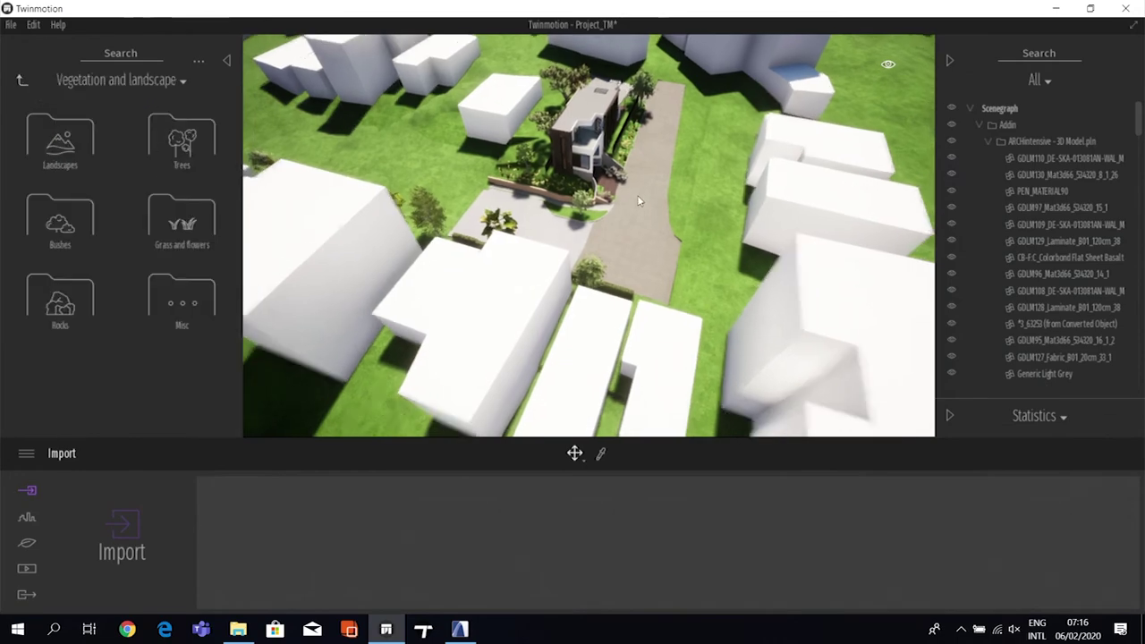
scroll(642, 211, down, 10)
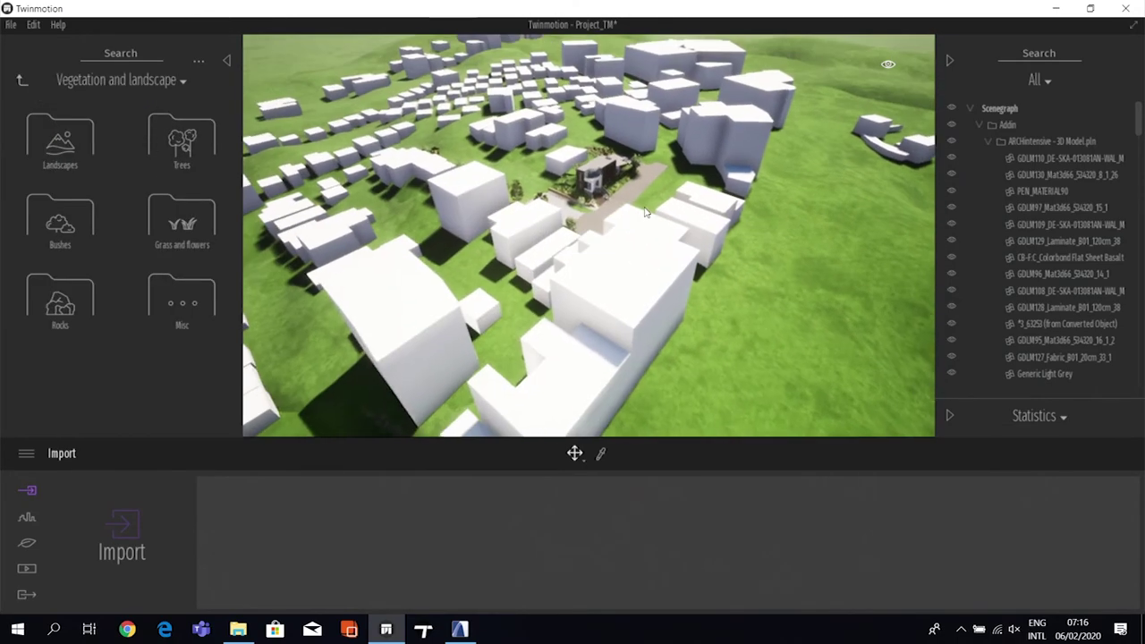
scroll(640, 219, down, 3)
scroll(556, 396, up, 5)
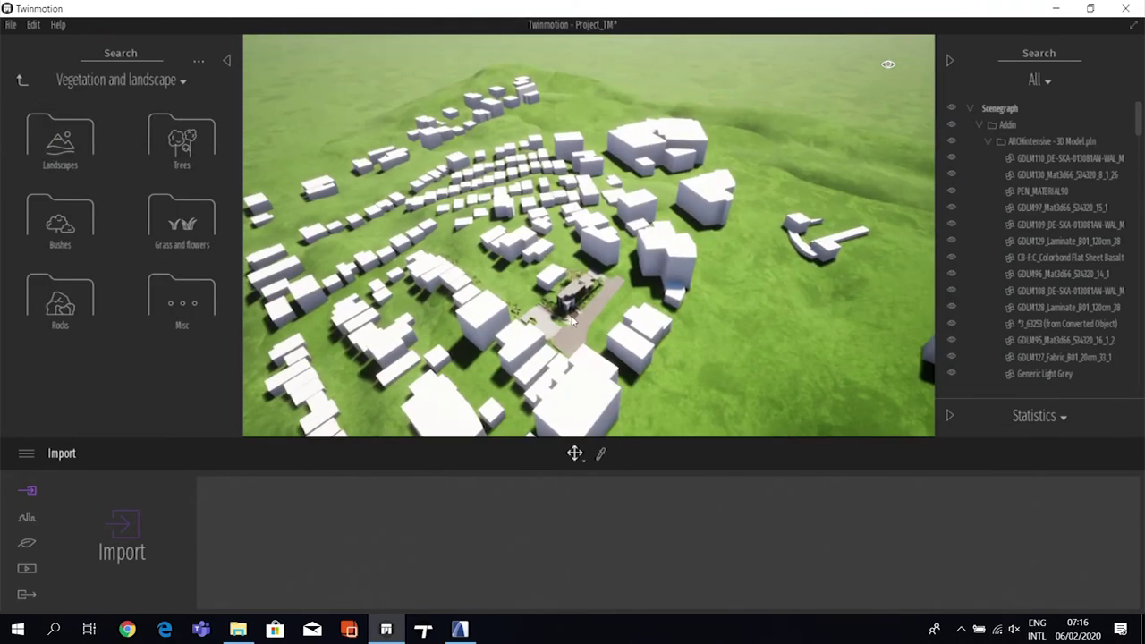
scroll(556, 395, up, 5)
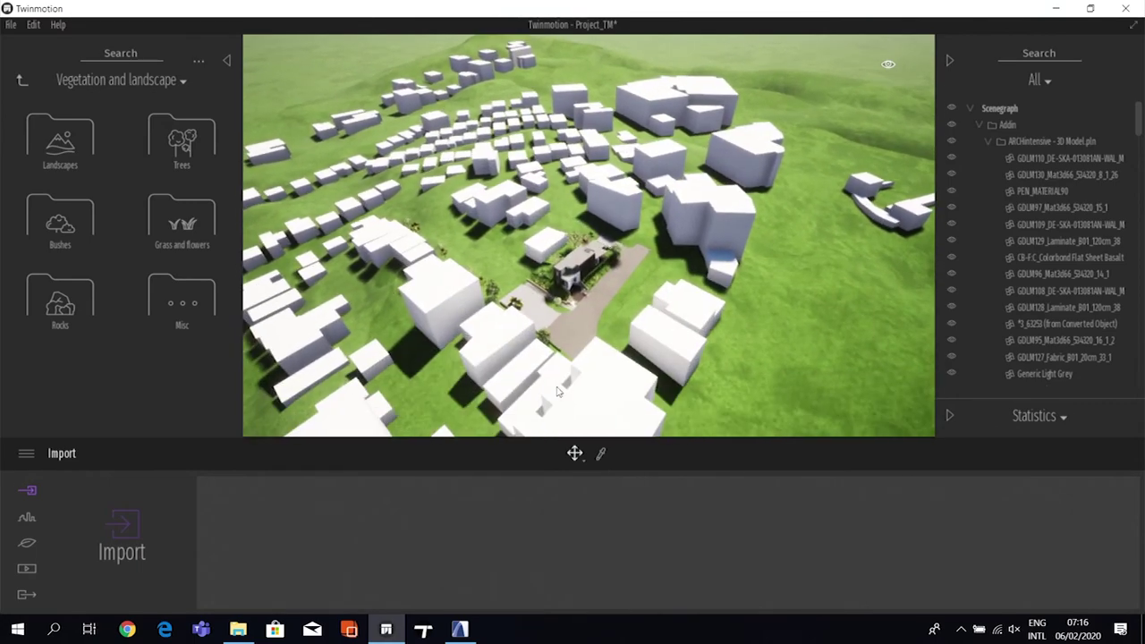
scroll(567, 230, up, 5)
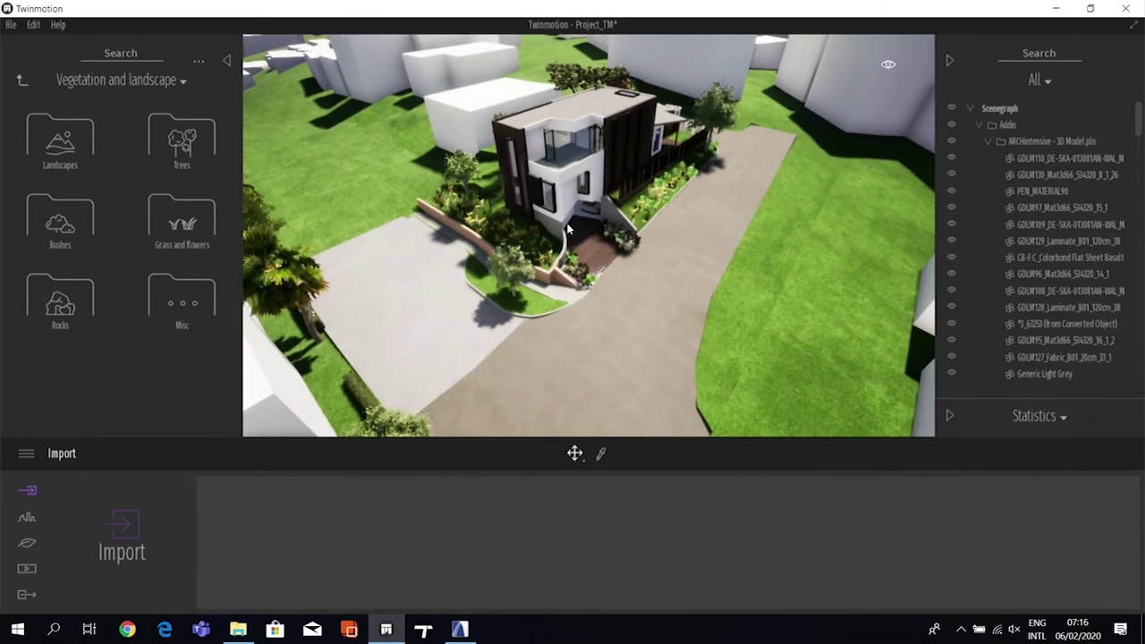
- Open the Sample_project_TM.tm project from the Hillside_house_Twinmotion_demo folder
click(9, 24)
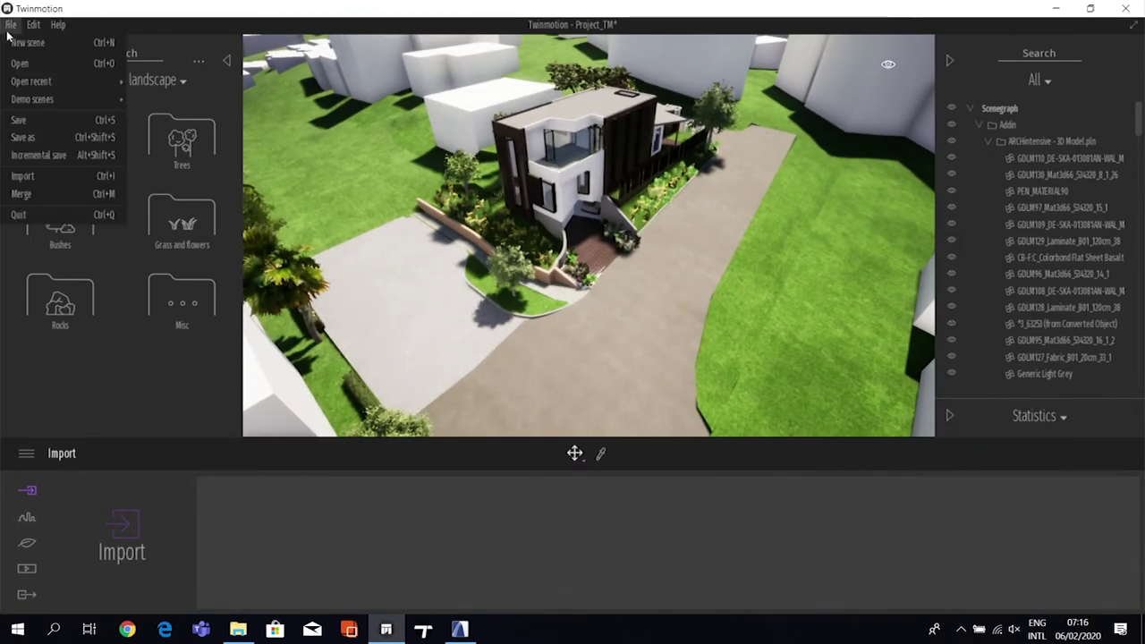
click(67, 66)
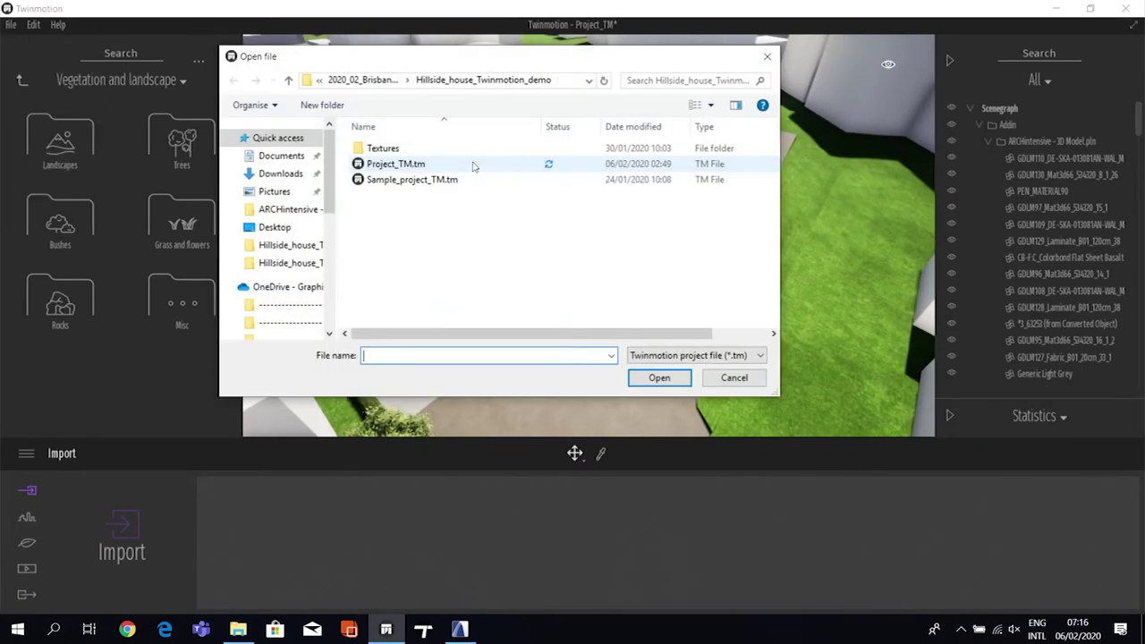
click(423, 181)
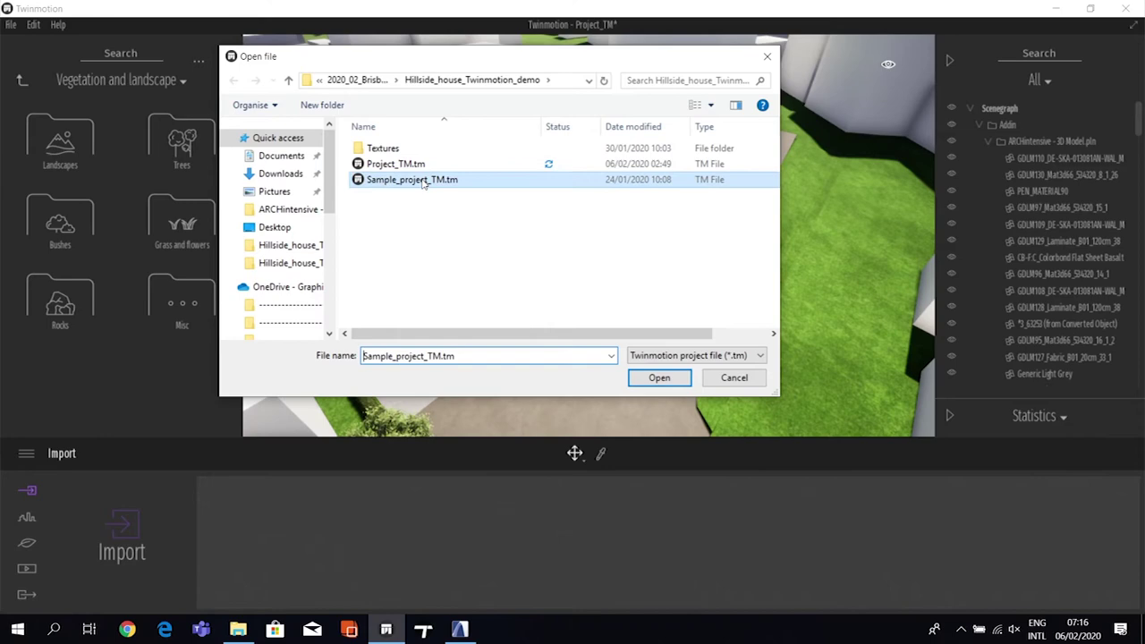
click(658, 379)
click(607, 377)
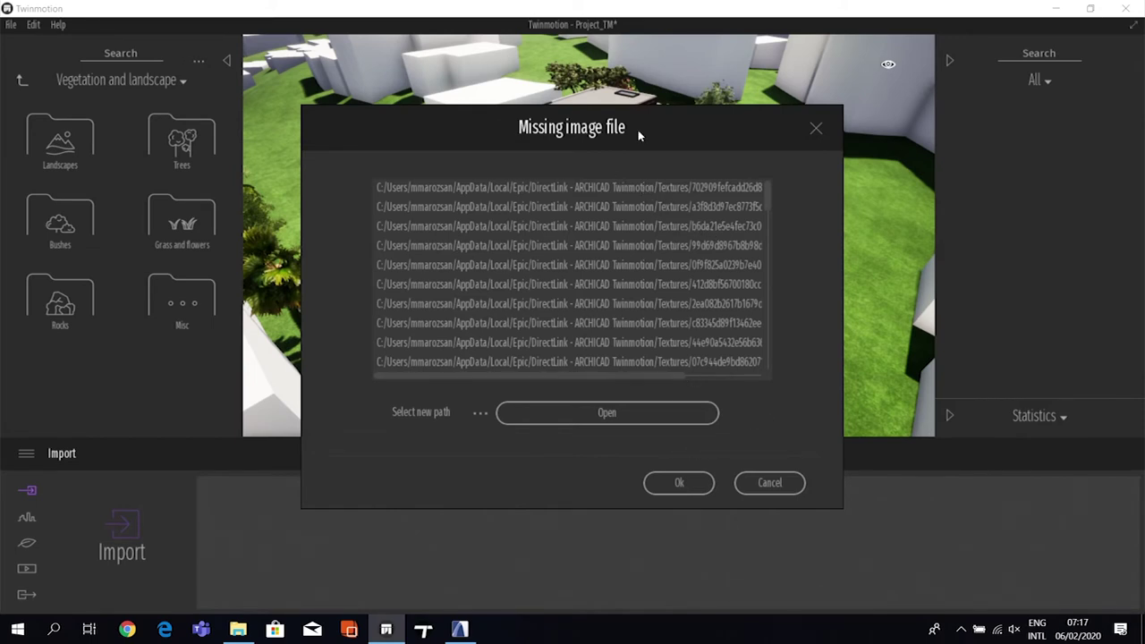
- Relink the project's missing image files to the Textures folder in Hillside_house_Twinmotion_demo and finish loading the scene
drag(495, 134, 439, 160)
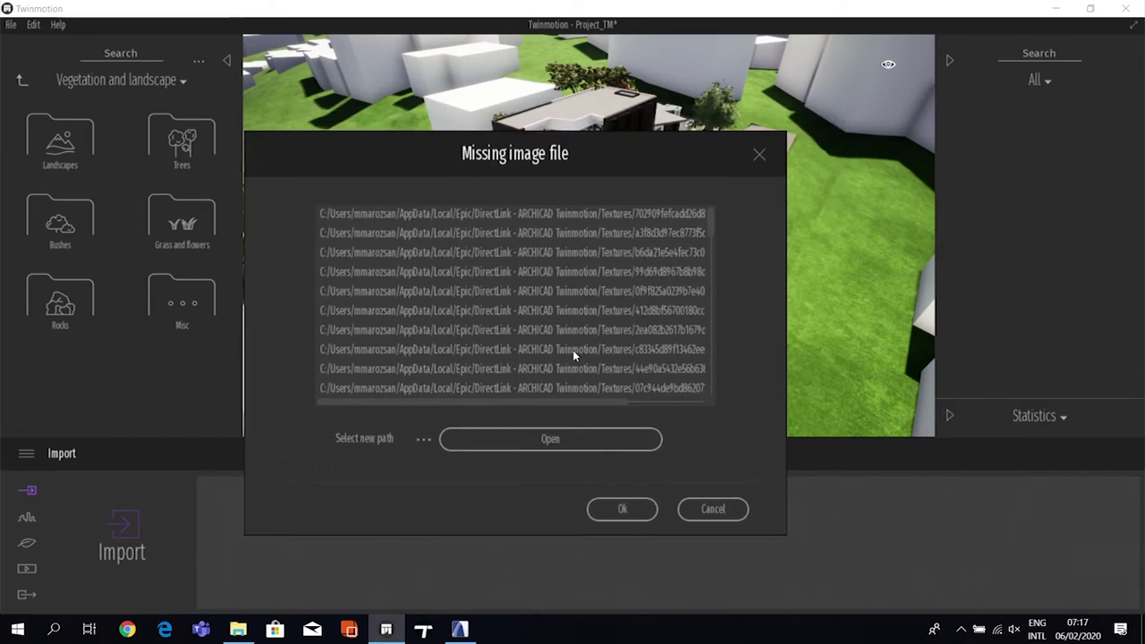
click(579, 444)
click(420, 150)
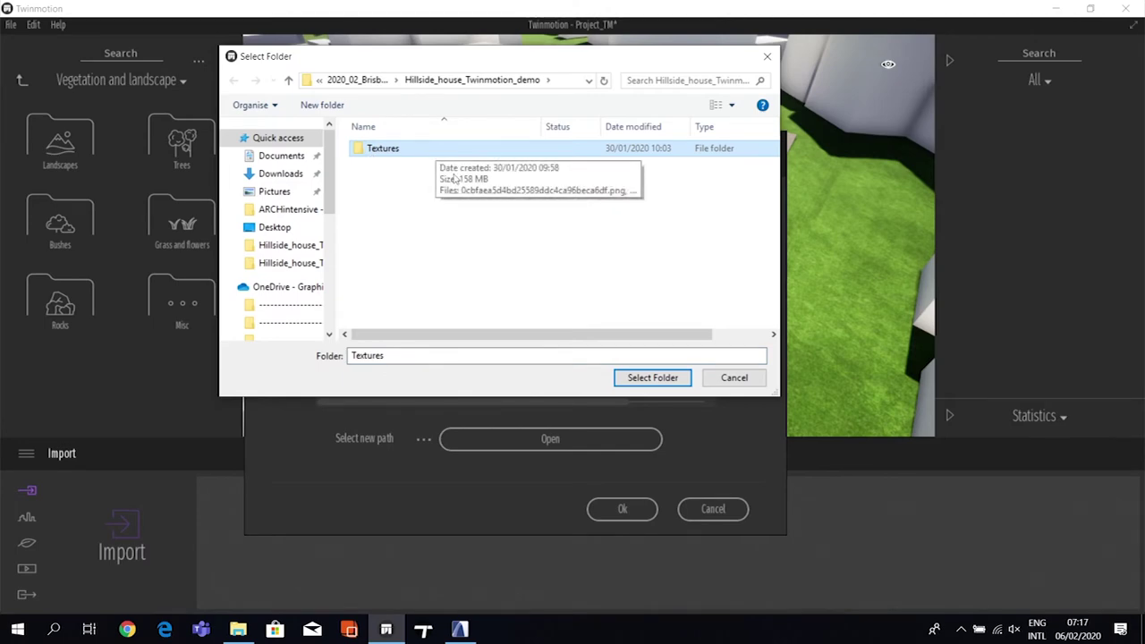
click(652, 377)
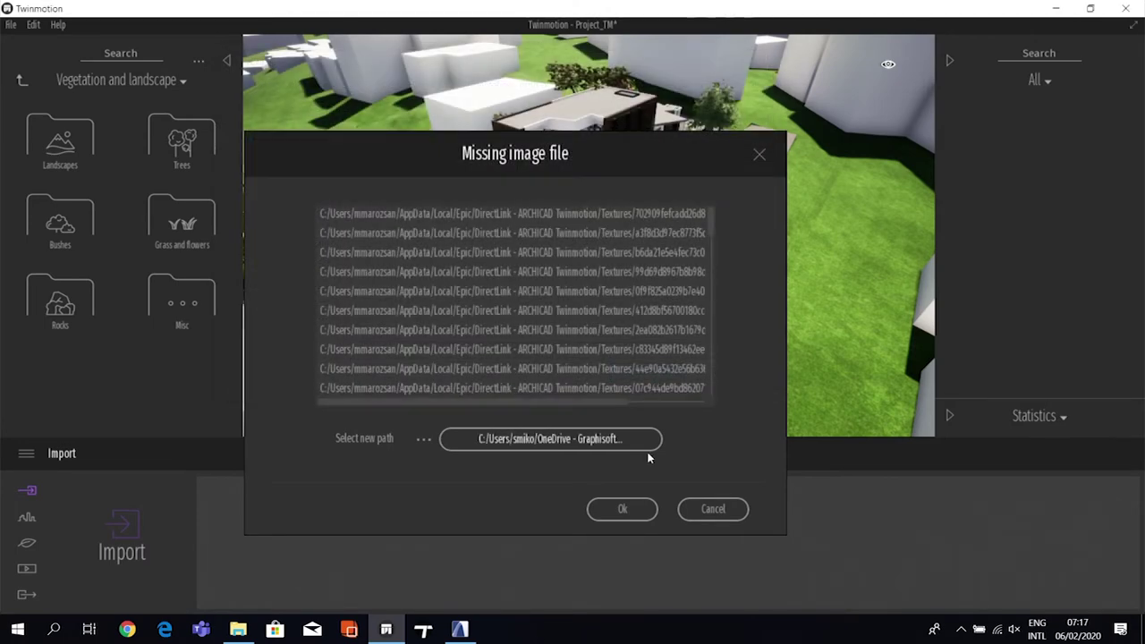
click(623, 510)
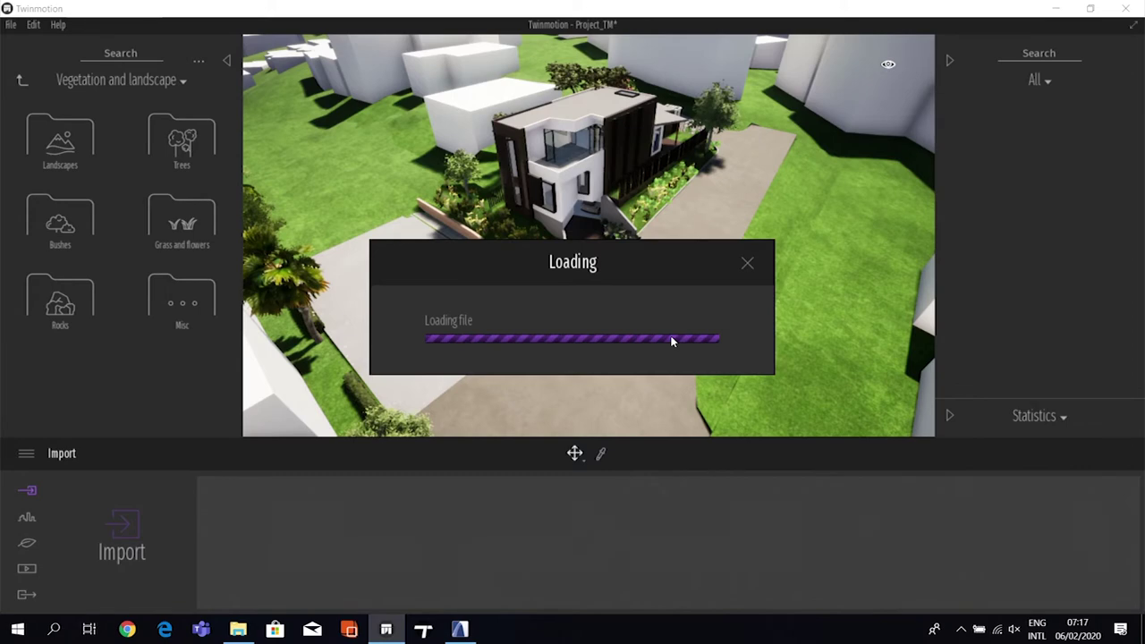
click(678, 483)
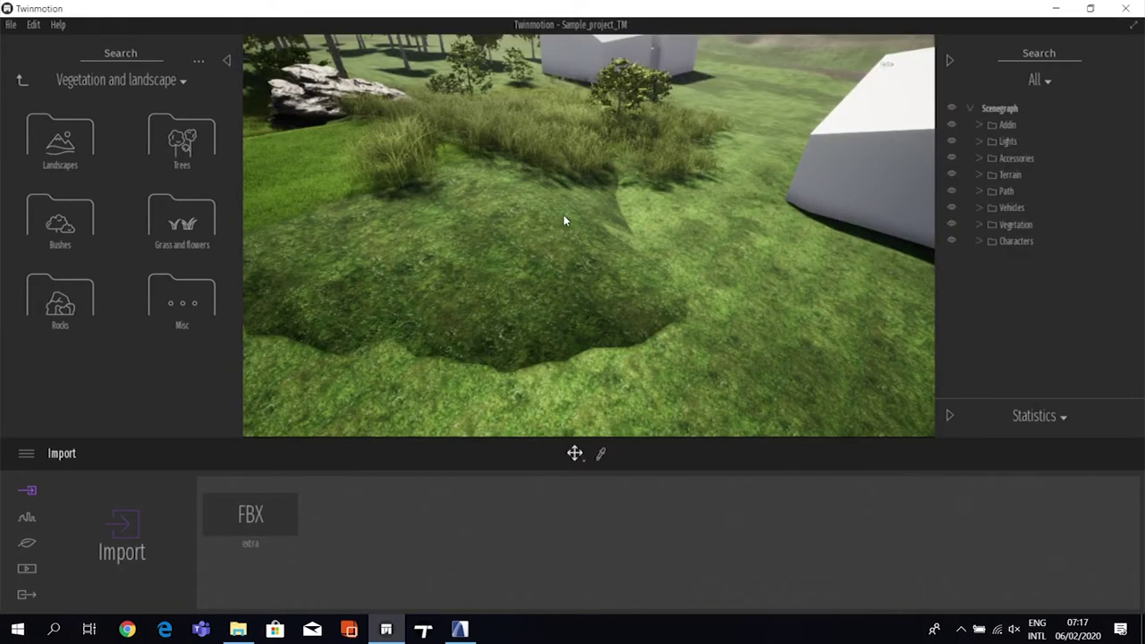
- Inspect the sample house up close and its hilly surroundings from above
drag(607, 203, 607, 278)
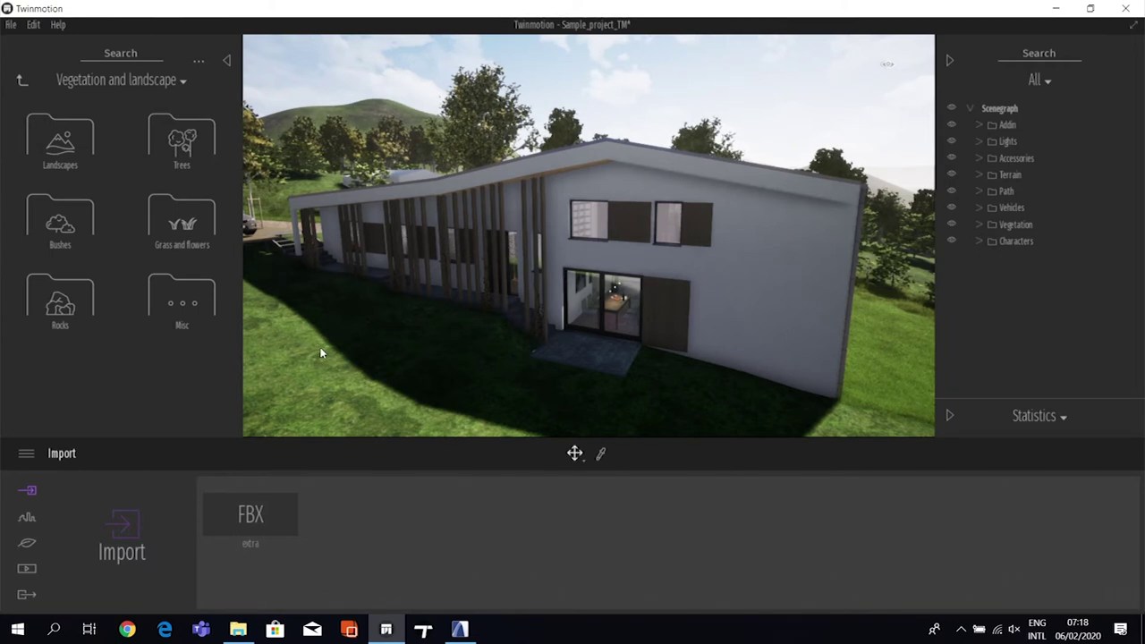
drag(309, 350, 295, 322)
scroll(588, 235, down, 5)
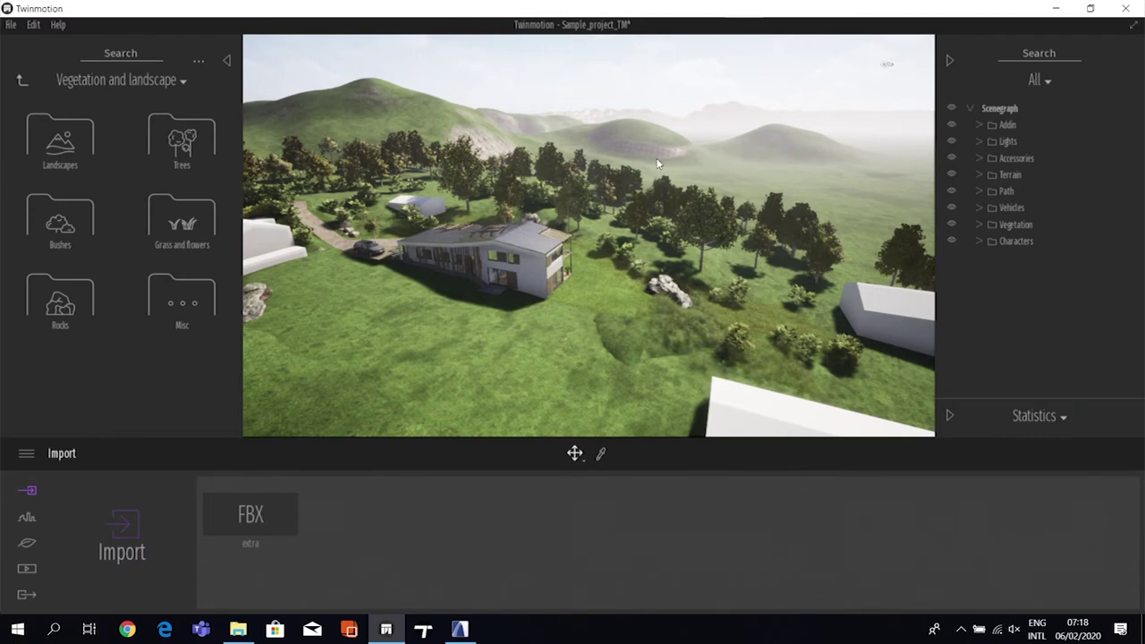
right_drag(657, 164, 907, 191)
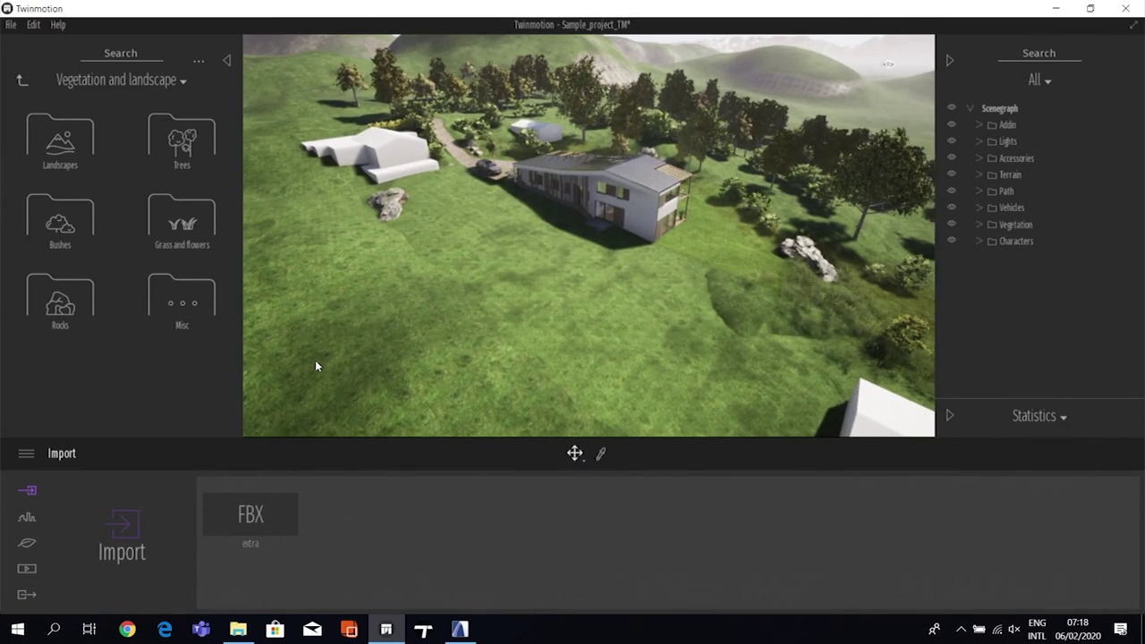
- Browse the Vegetation and landscape library's Landscapes collection to view the Flat and Rocky grasslands terrains
click(21, 79)
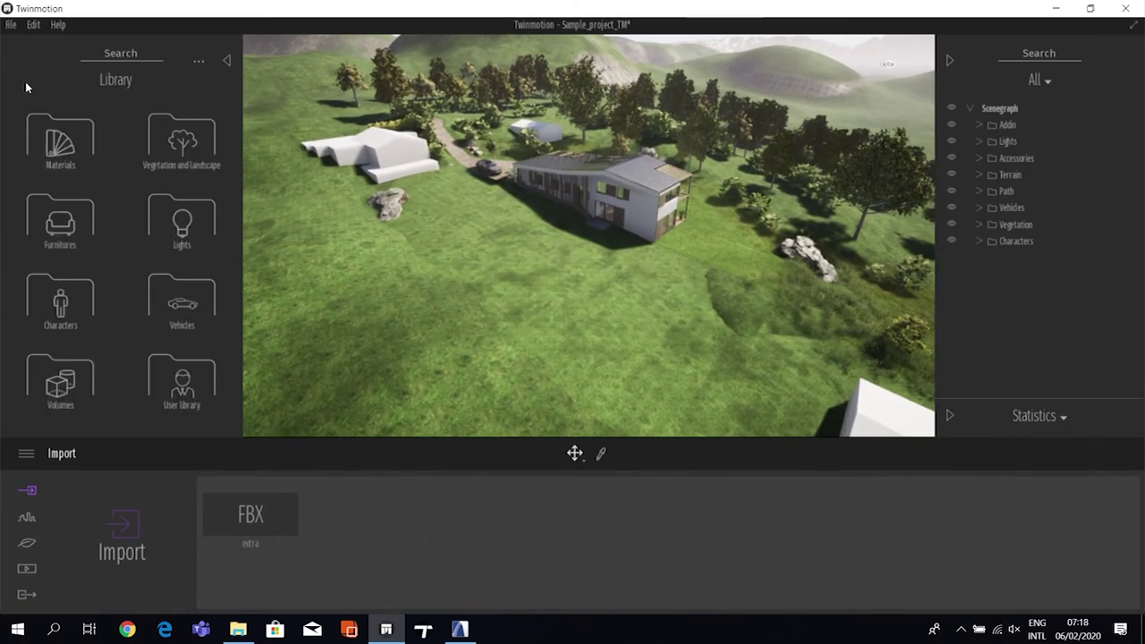
click(194, 140)
click(90, 140)
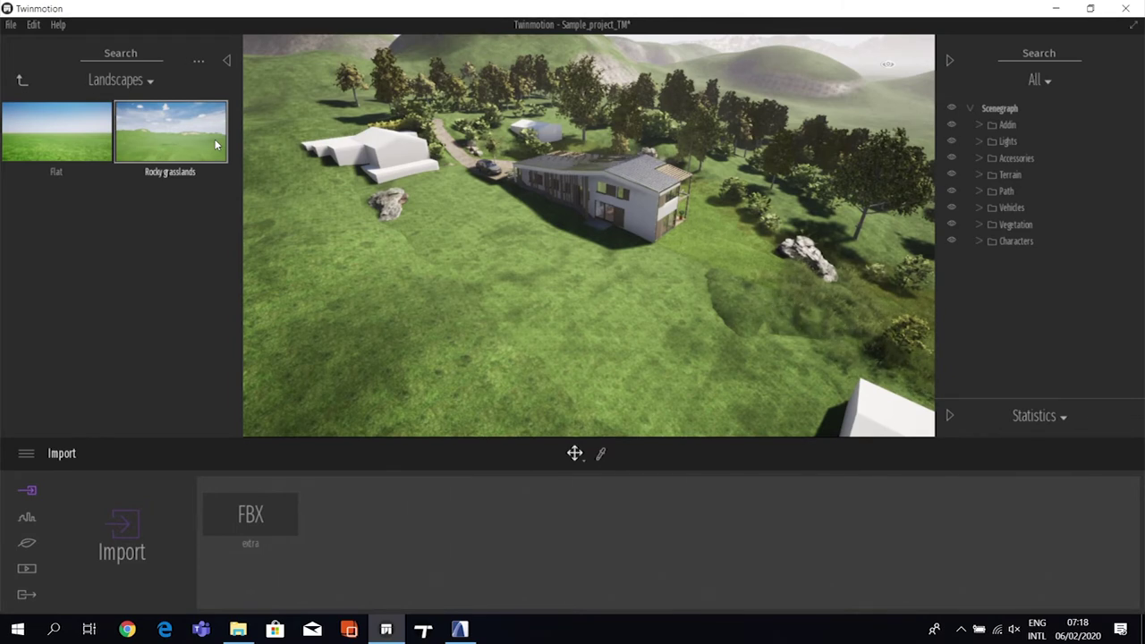
drag(215, 138, 264, 138)
drag(157, 131, 159, 90)
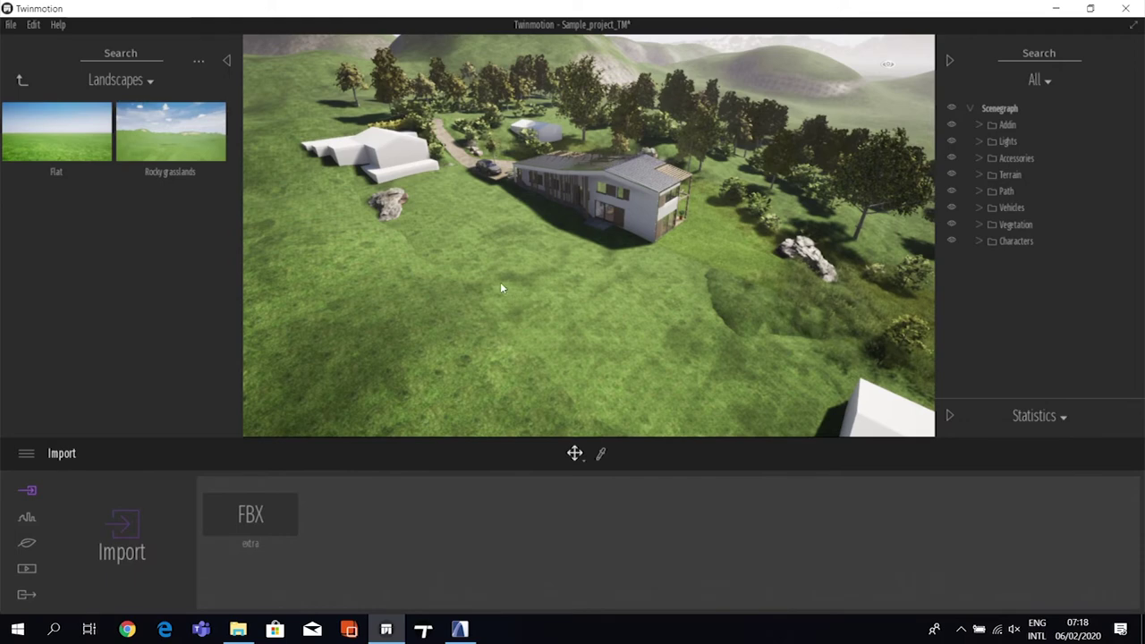
- Select the Flat landscape of the scene and open its Sculpt tools with the raising mode
click(436, 280)
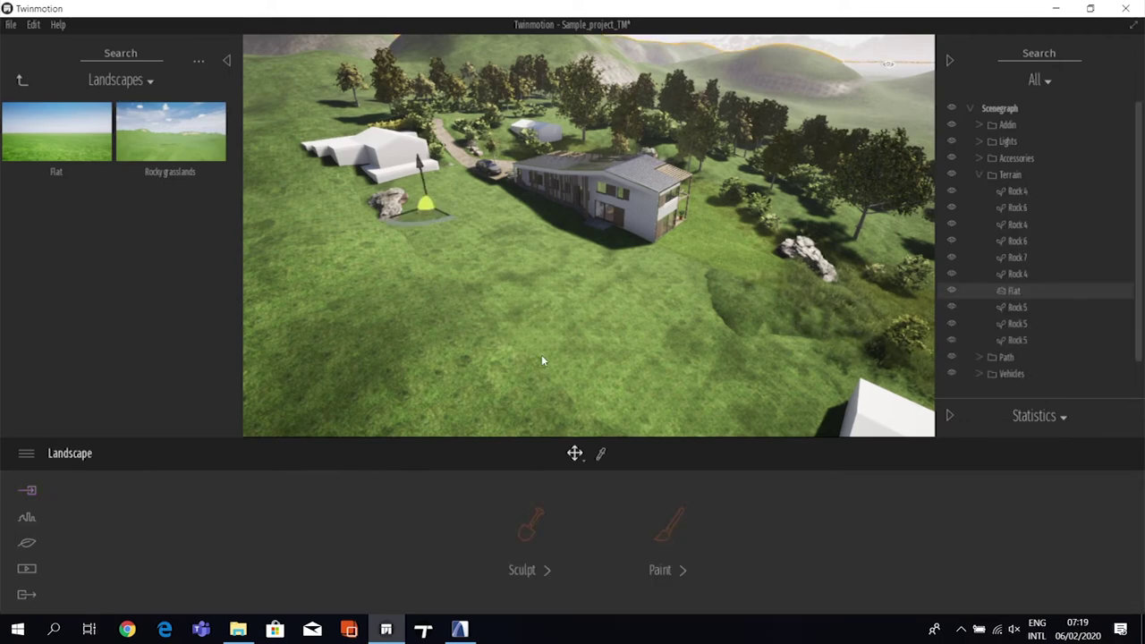
scroll(472, 224, down, 2)
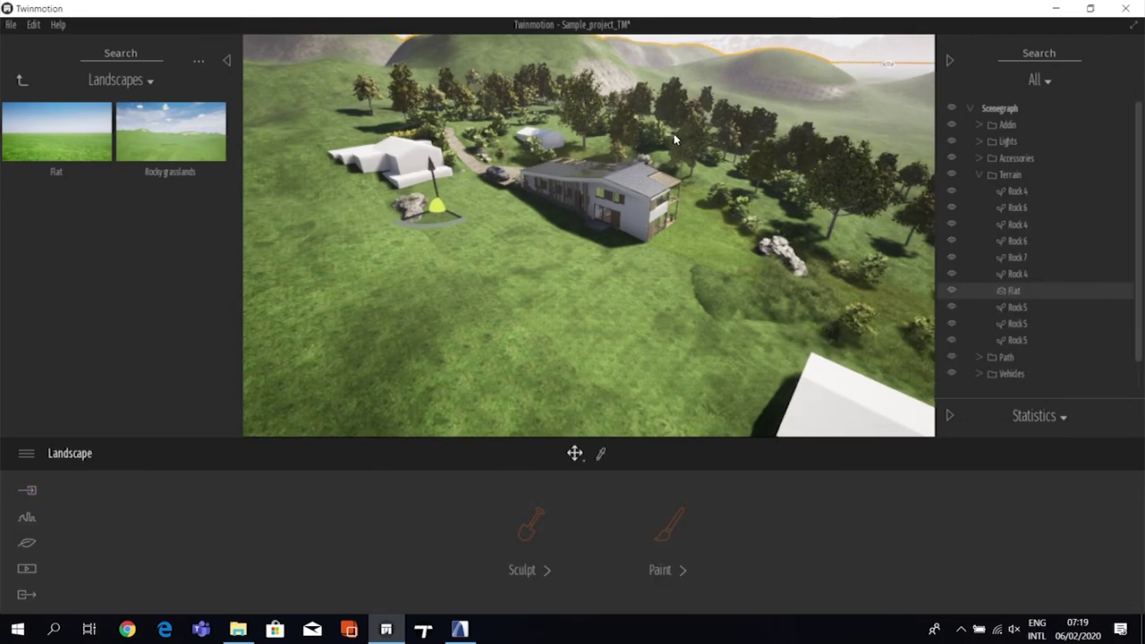
drag(658, 165, 743, 194)
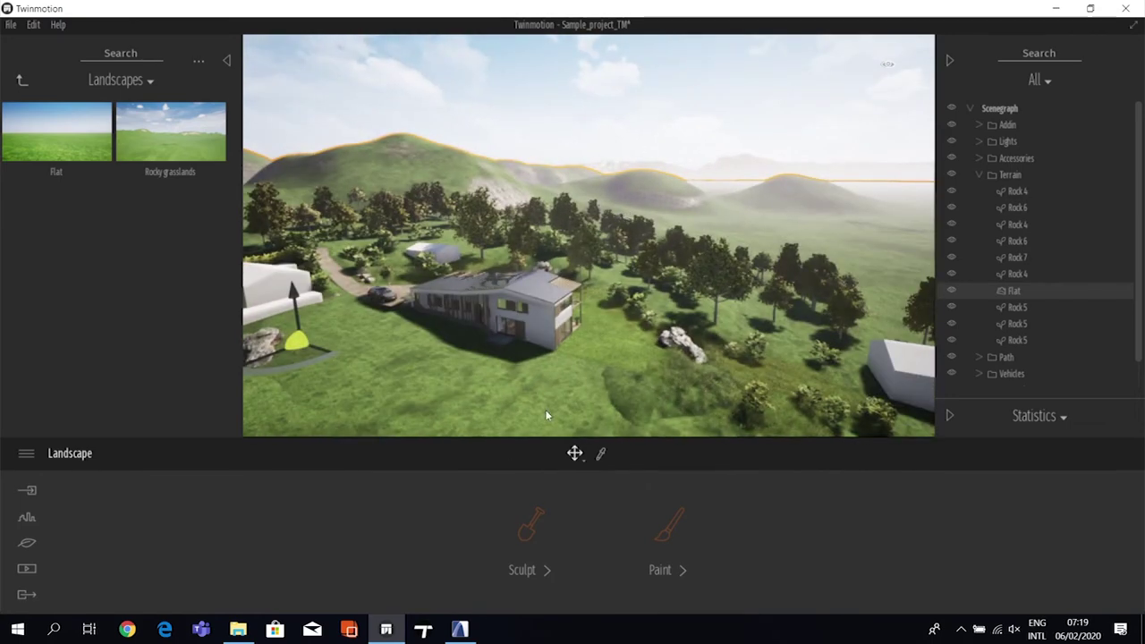
key(Up)
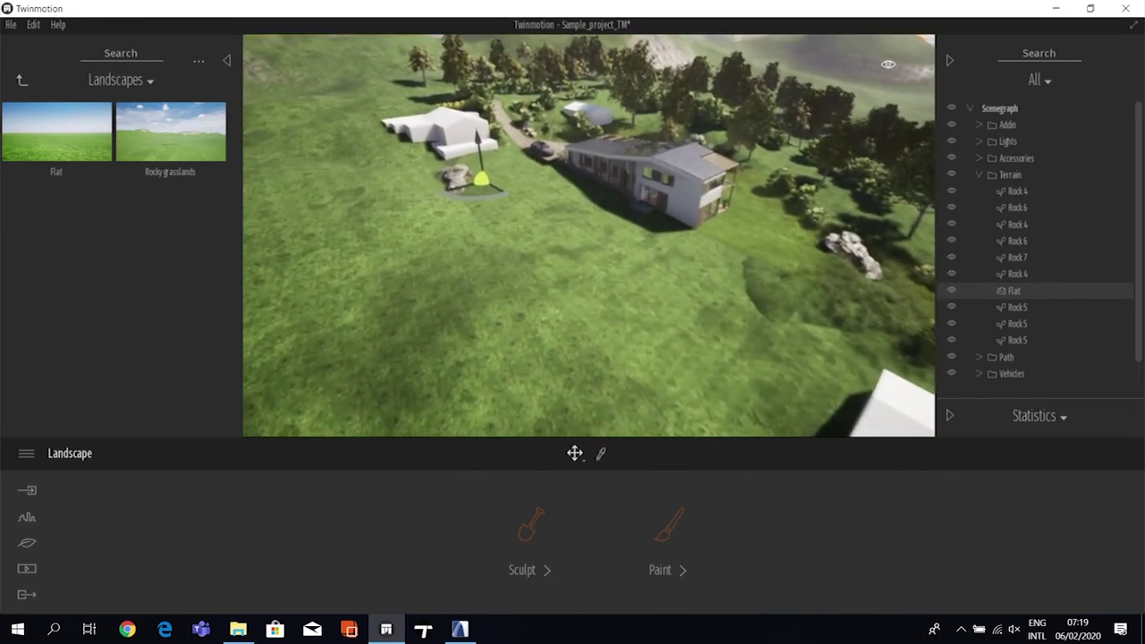
click(539, 528)
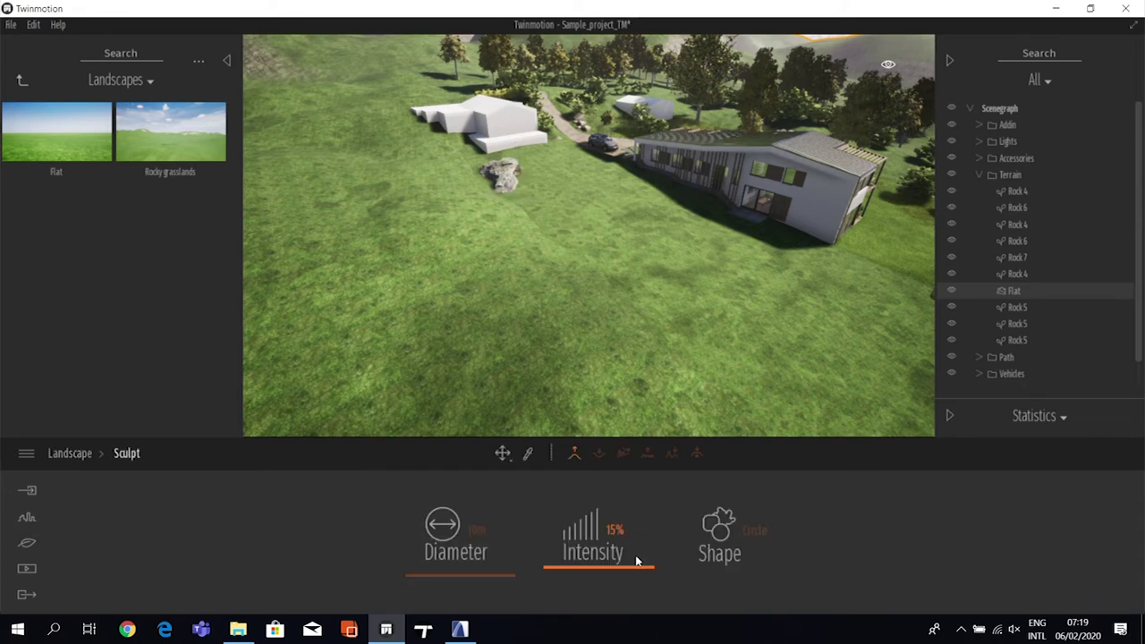
click(575, 449)
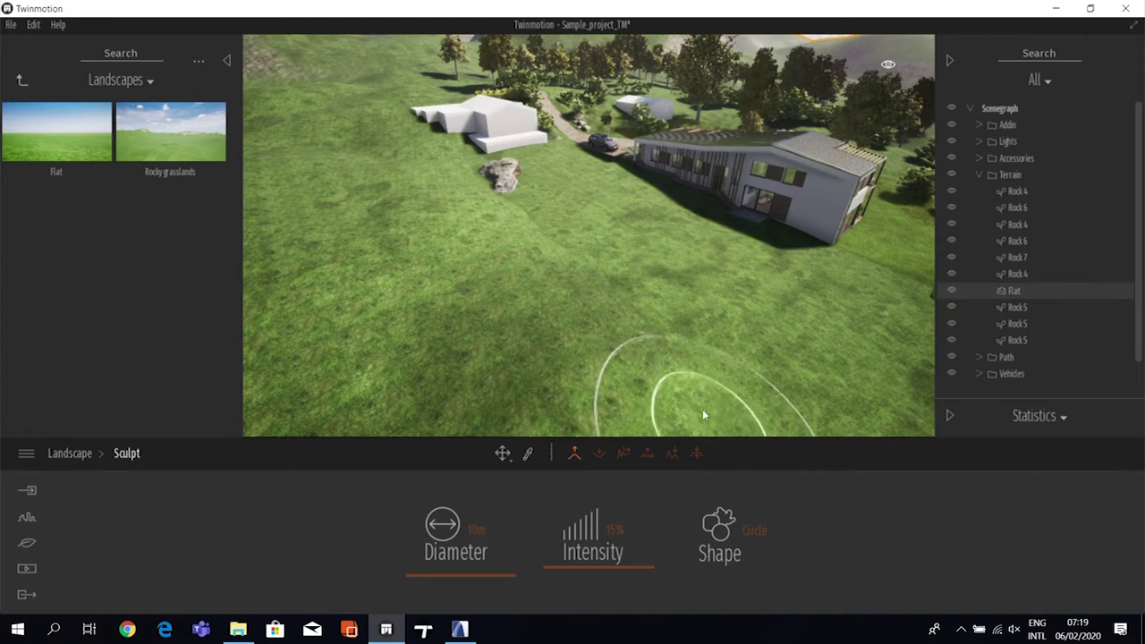
- Dig into the open grass in front of the house with a sculpting diameter of 40 m and an intensity of 12%
click(598, 454)
right_drag(651, 374, 527, 229)
scroll(528, 230, down, 6)
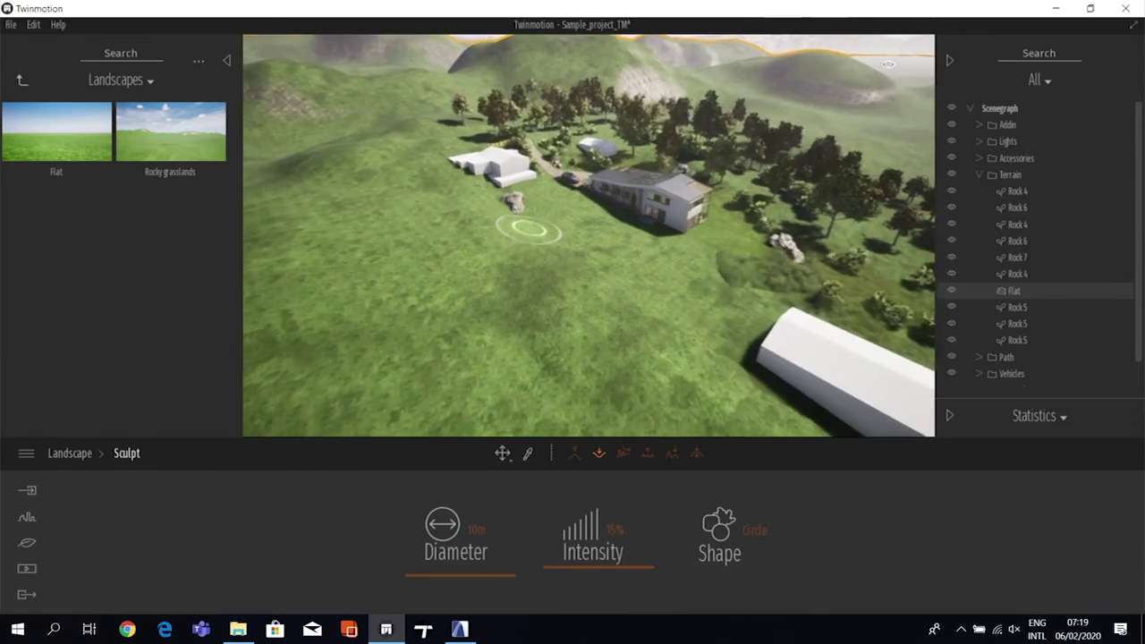
drag(460, 573, 463, 562)
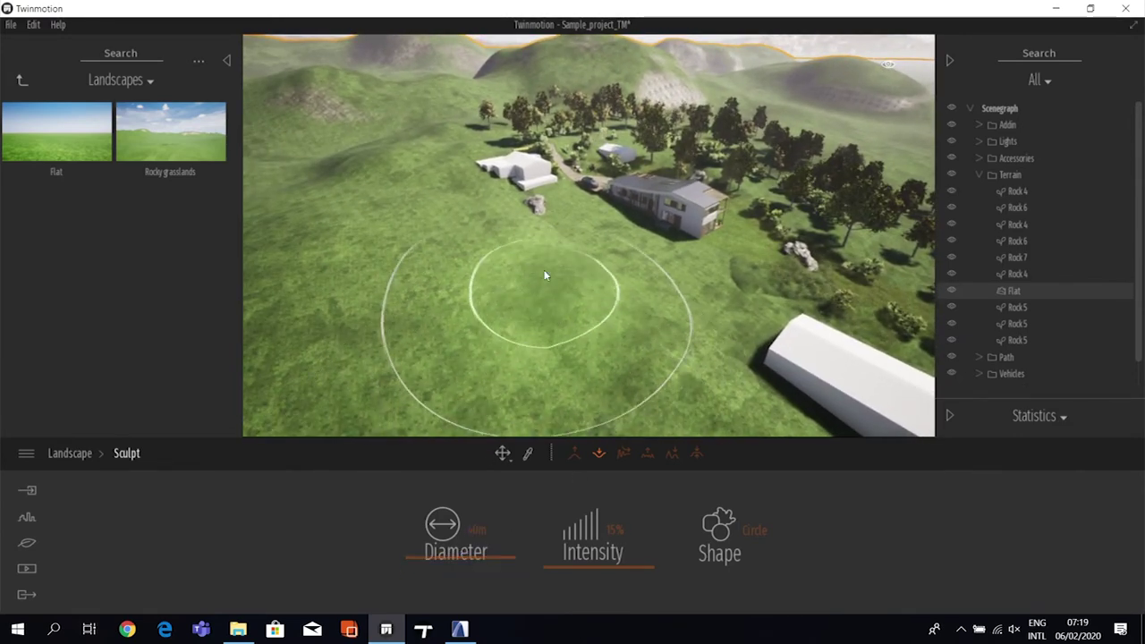
mouse_move(637, 539)
mouse_down()
mouse_move(611, 564)
mouse_move(570, 458)
mouse_up()
drag(597, 538, 600, 569)
drag(522, 283, 543, 269)
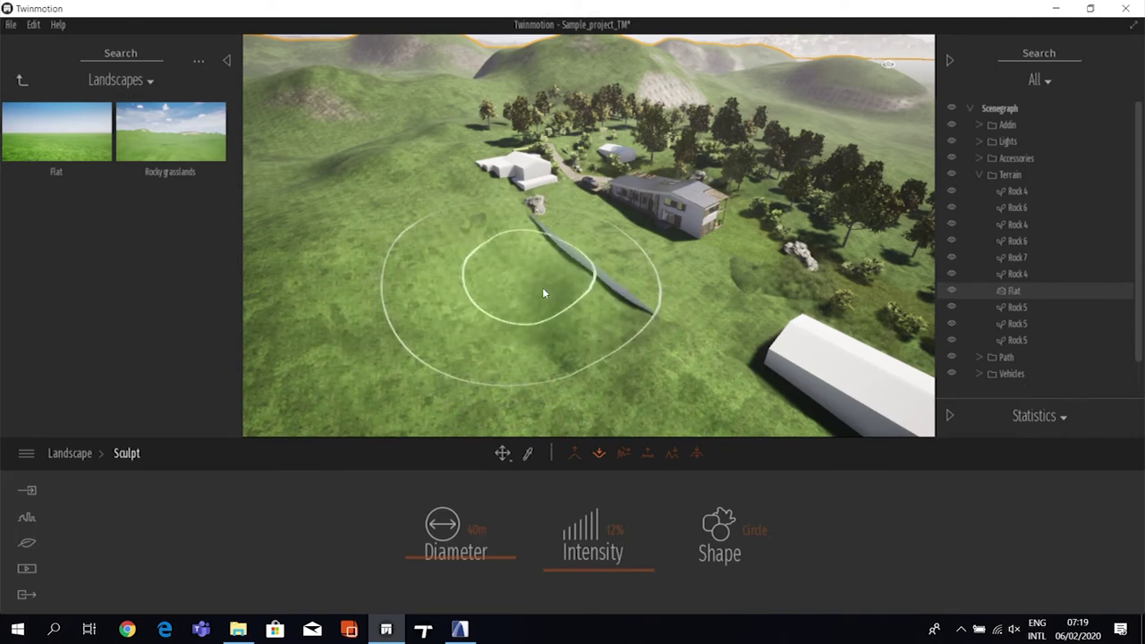
- Raise the dug ground, and dig a deep pit in the grass in front of the white buildings with a 30 m brush
click(574, 454)
mouse_move(571, 297)
mouse_down()
mouse_move(585, 281)
mouse_move(553, 248)
mouse_move(547, 266)
mouse_up()
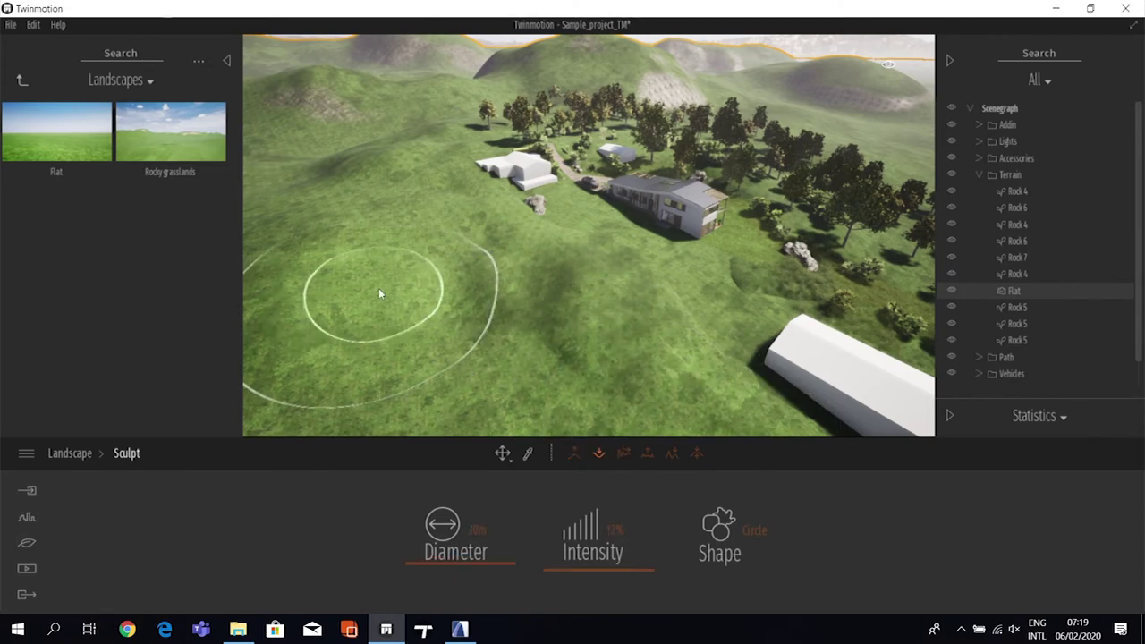
mouse_move(425, 373)
mouse_down()
mouse_move(389, 305)
mouse_move(420, 406)
mouse_move(450, 320)
mouse_move(440, 386)
mouse_move(342, 246)
mouse_move(394, 349)
mouse_move(381, 334)
mouse_move(329, 230)
mouse_move(399, 375)
mouse_move(344, 298)
mouse_move(349, 269)
mouse_up()
- Rework the rim and rocky edges of the pit with the sixth sculpting mode at 30 m diameter and 12% intensity
mouse_move(421, 295)
right_down()
mouse_move(465, 295)
mouse_move(471, 311)
mouse_move(537, 340)
right_up()
click(697, 454)
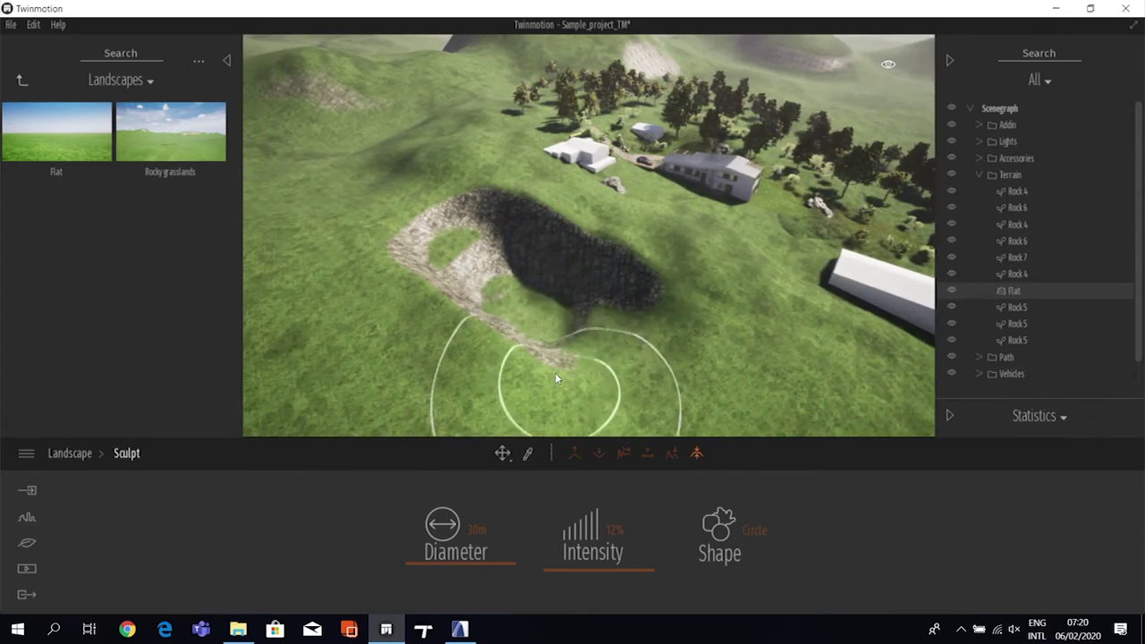
mouse_move(478, 339)
mouse_down()
mouse_move(428, 277)
mouse_move(431, 223)
mouse_move(494, 186)
mouse_move(536, 201)
mouse_move(551, 189)
mouse_move(593, 228)
mouse_move(649, 237)
mouse_up()
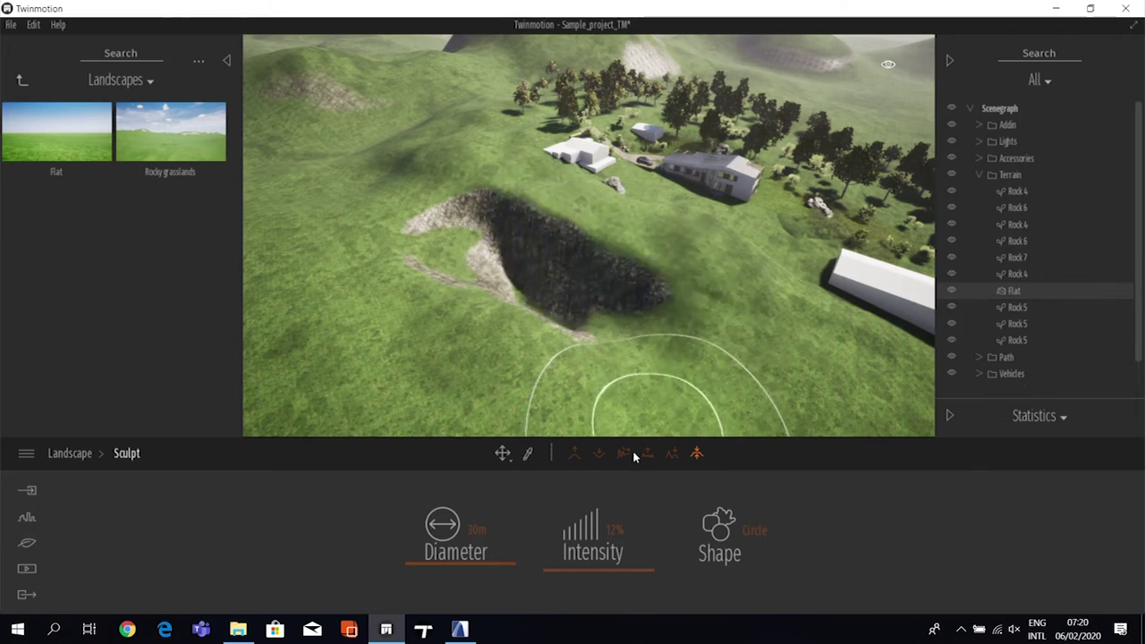
- Enable the ocean in the Nature settings and set its water height to -9 m
click(32, 542)
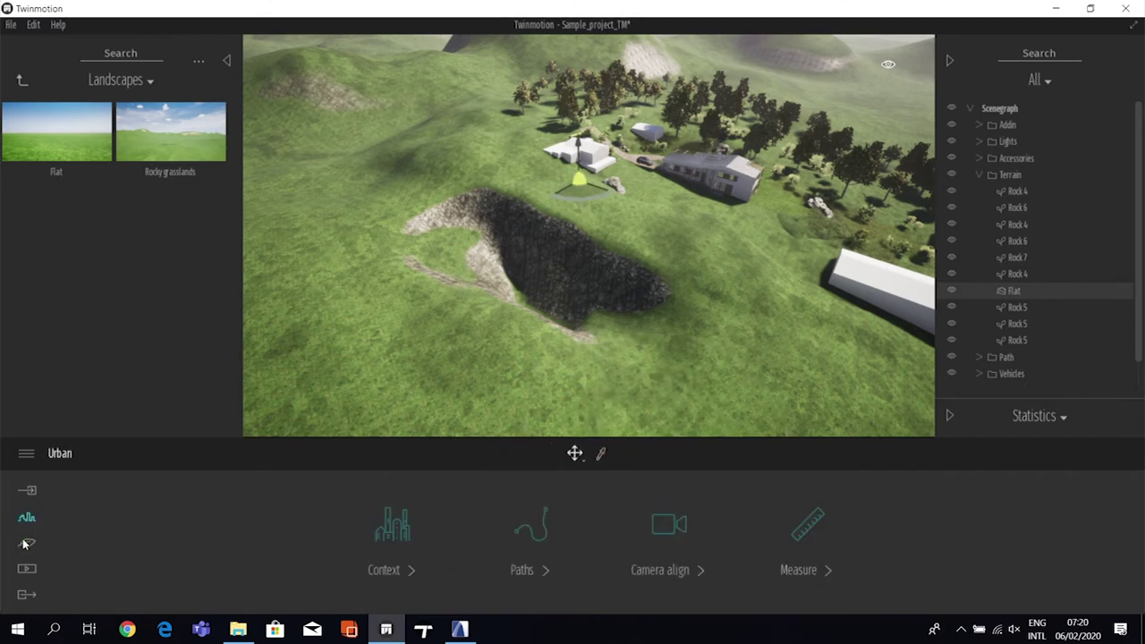
click(26, 543)
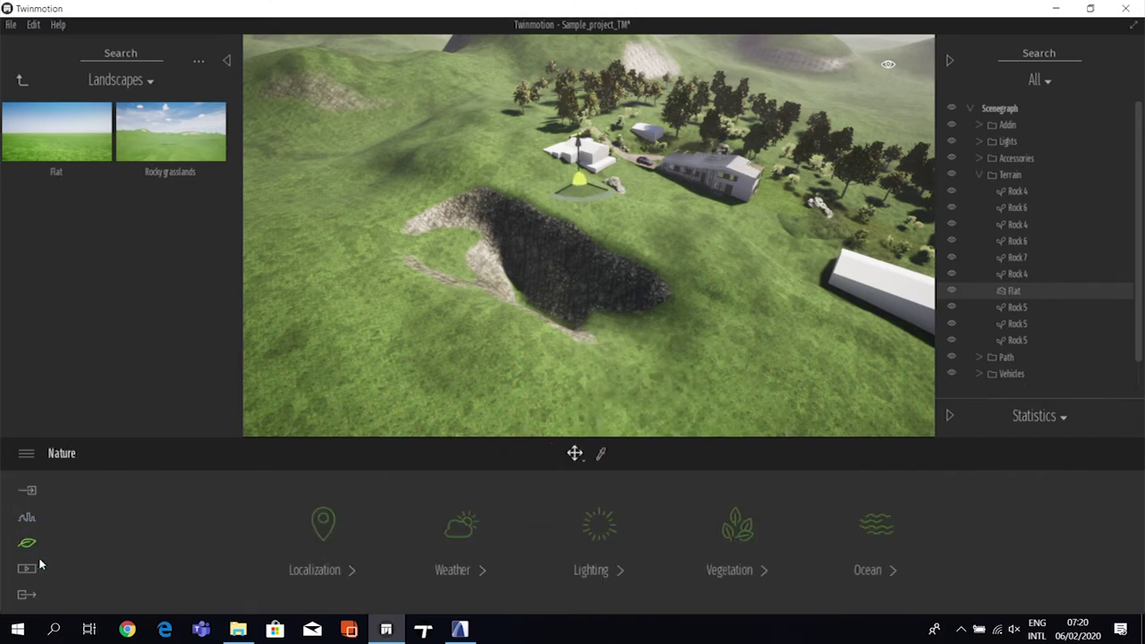
click(877, 535)
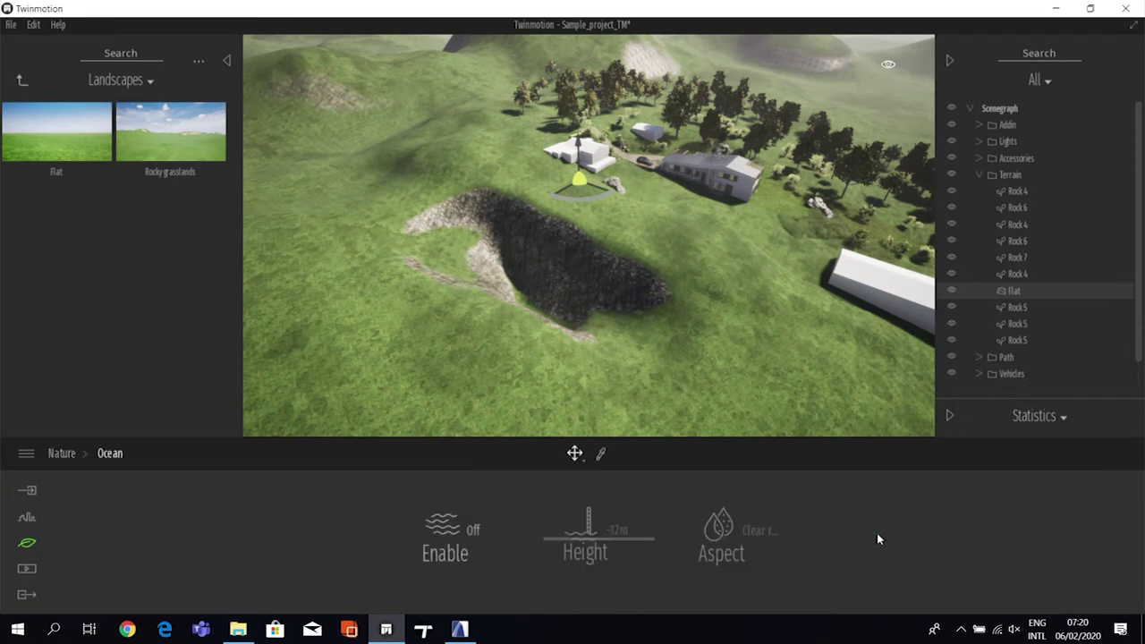
click(469, 530)
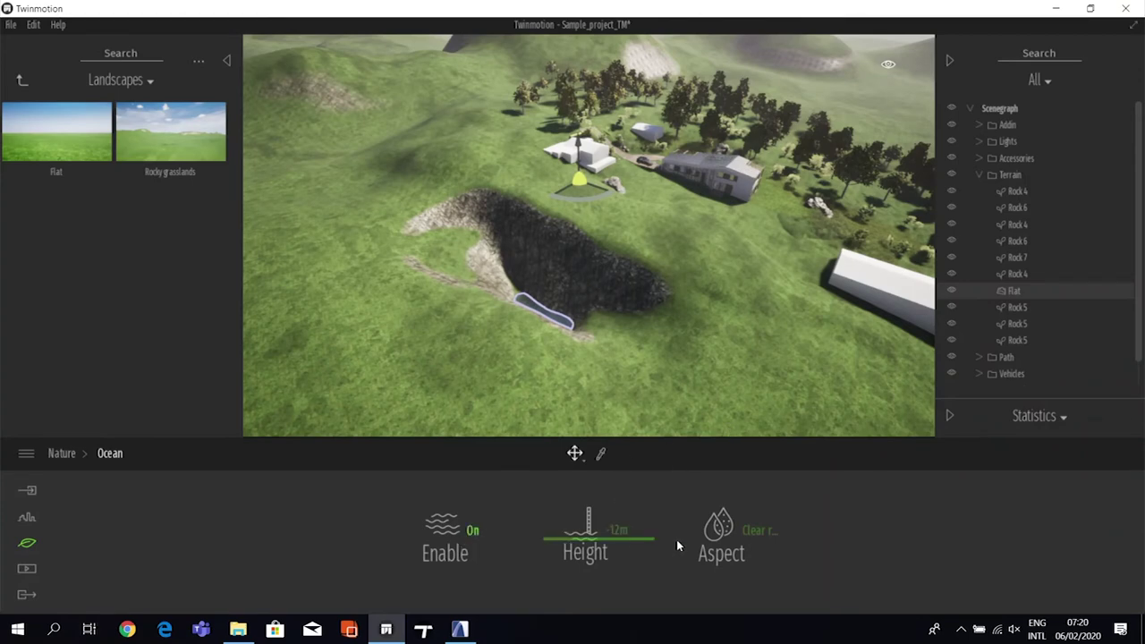
mouse_move(642, 544)
mouse_down()
mouse_move(643, 523)
mouse_move(645, 537)
mouse_up()
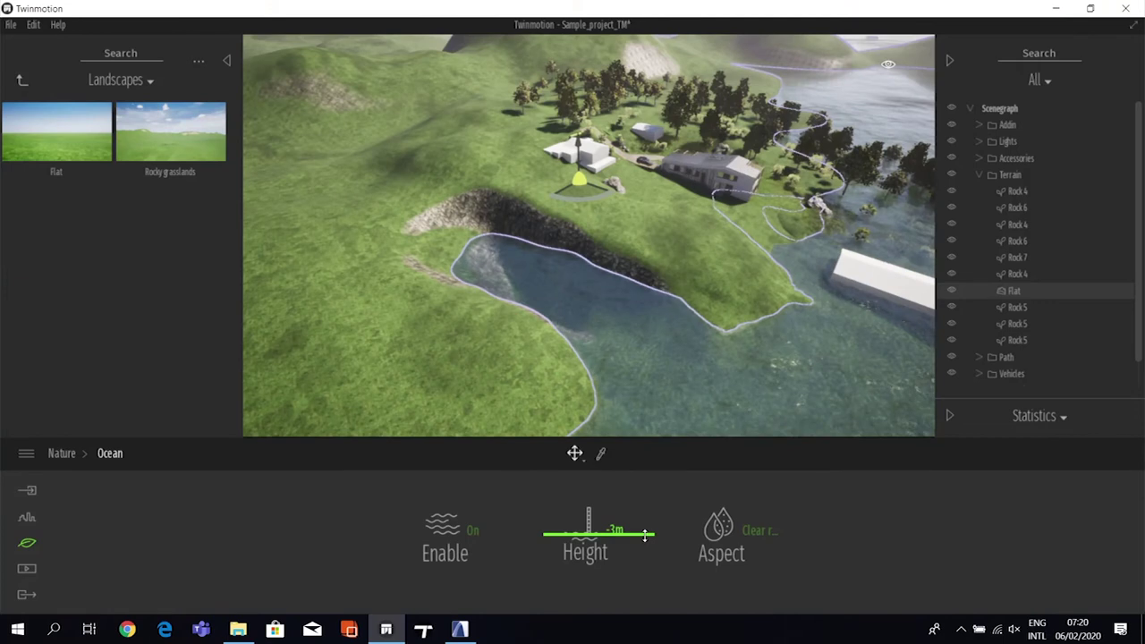
drag(645, 534, 644, 539)
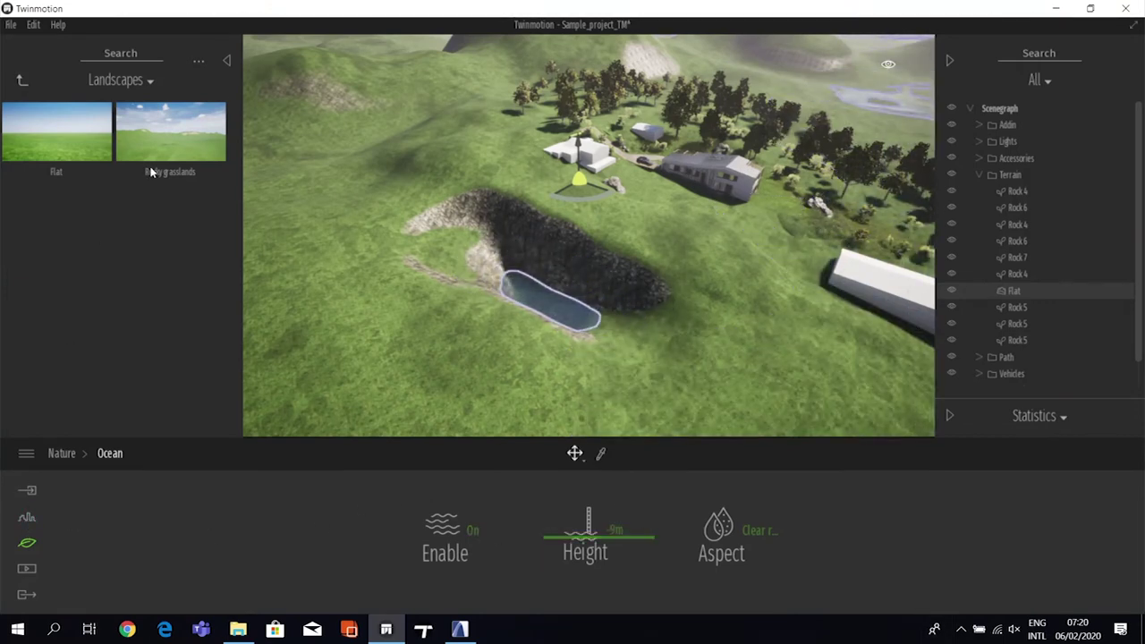
- Dig the Flat landscape around the pit with a 30 m brush at 12% intensity to enlarge the pool
click(454, 365)
click(533, 529)
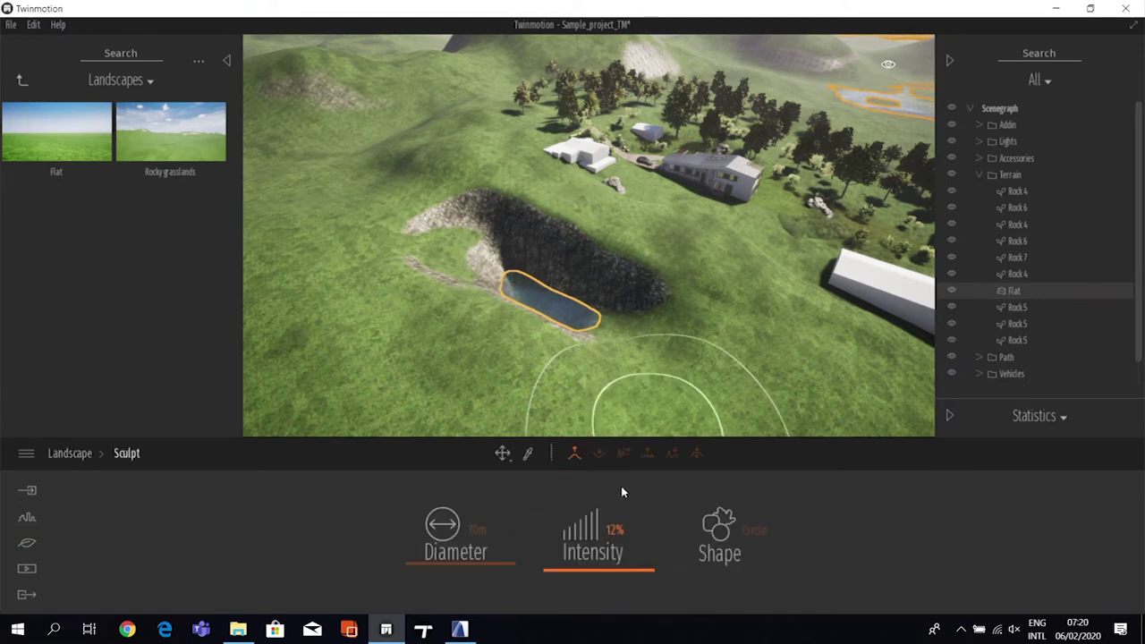
click(599, 454)
mouse_move(644, 244)
mouse_down()
mouse_move(520, 216)
mouse_move(577, 224)
mouse_move(457, 209)
mouse_move(445, 302)
mouse_move(513, 343)
mouse_move(571, 356)
mouse_move(636, 333)
mouse_move(664, 298)
mouse_move(551, 258)
mouse_move(519, 220)
mouse_move(614, 250)
mouse_move(620, 265)
mouse_move(607, 272)
mouse_move(536, 240)
mouse_move(471, 255)
mouse_move(476, 310)
mouse_move(551, 365)
mouse_move(602, 366)
mouse_up()
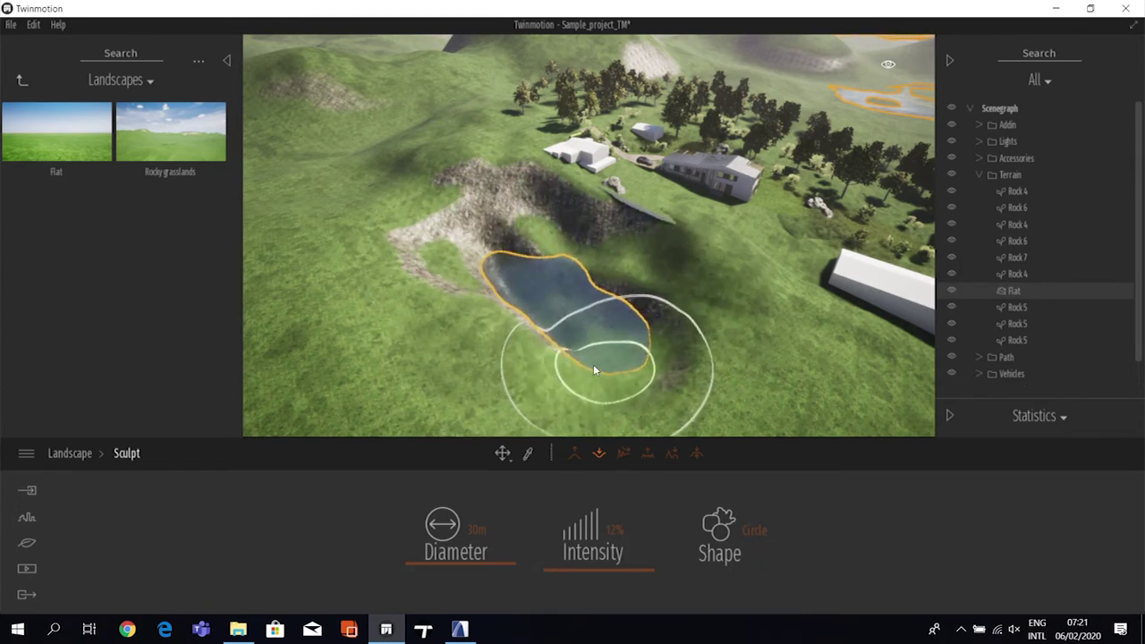
- Open painting for the Flat landscape and set the brush to 11 m diameter and 12% scale
click(70, 456)
click(667, 529)
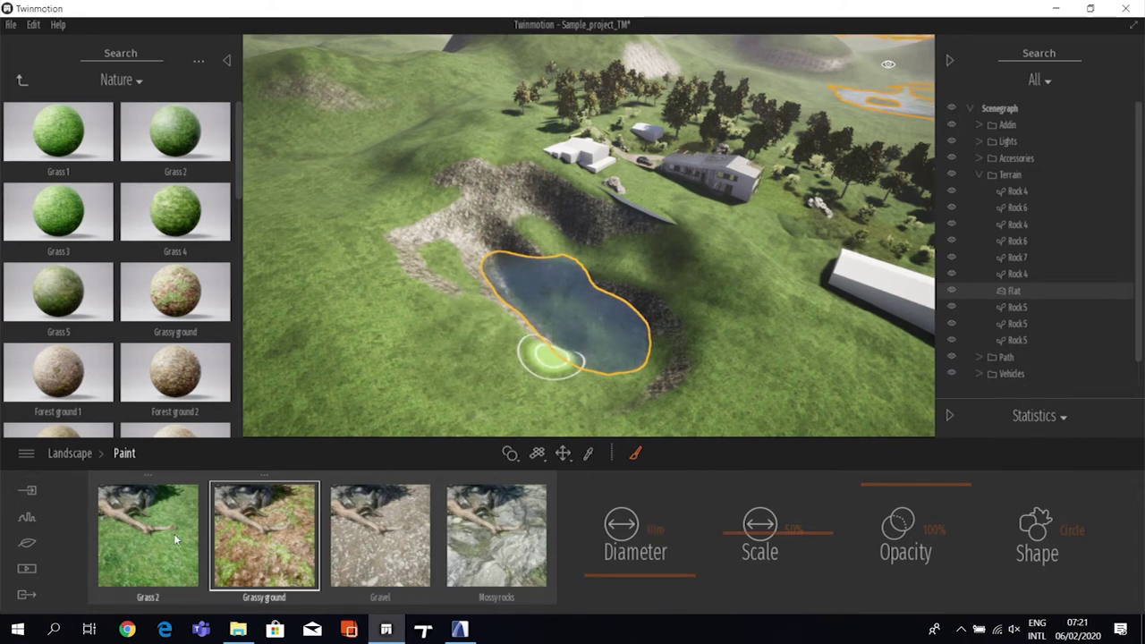
click(134, 527)
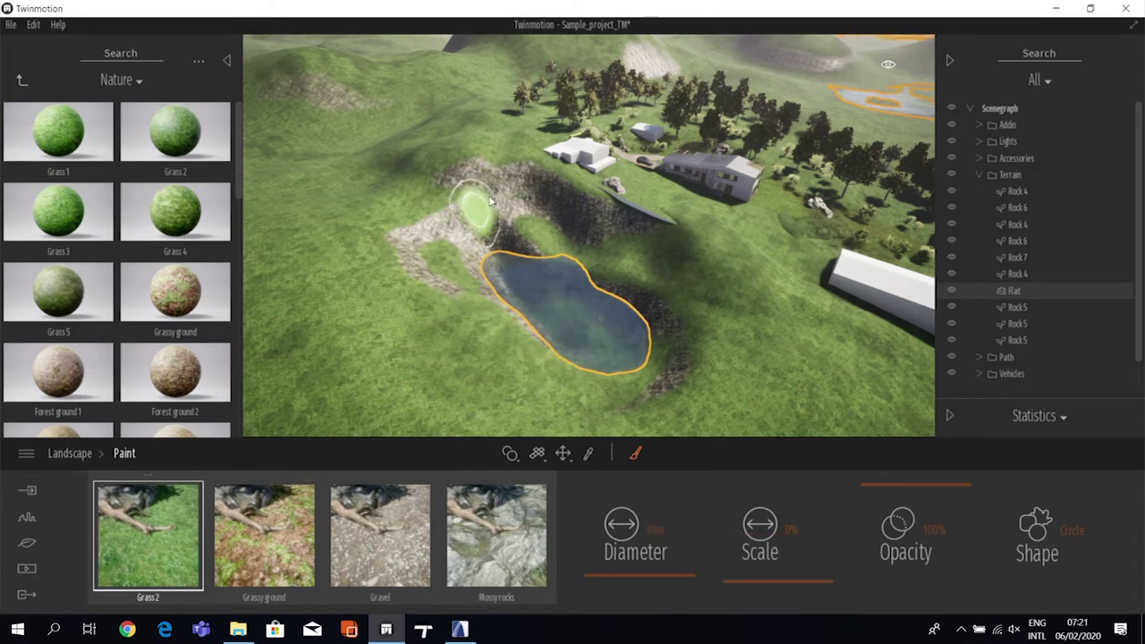
scroll(490, 202, up, 3)
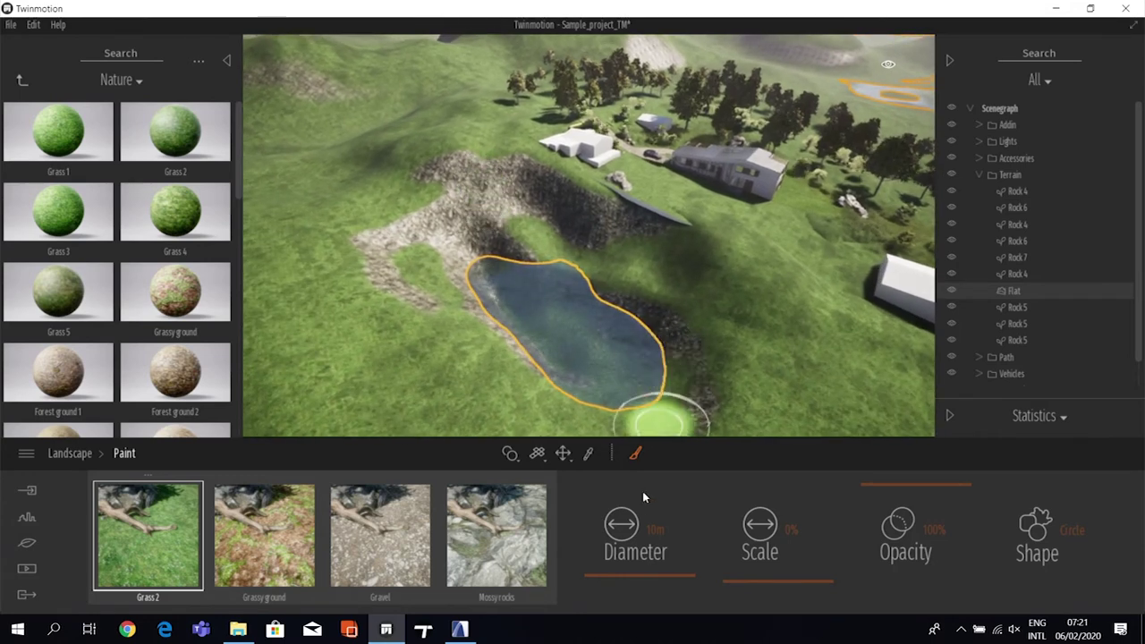
drag(796, 569, 803, 567)
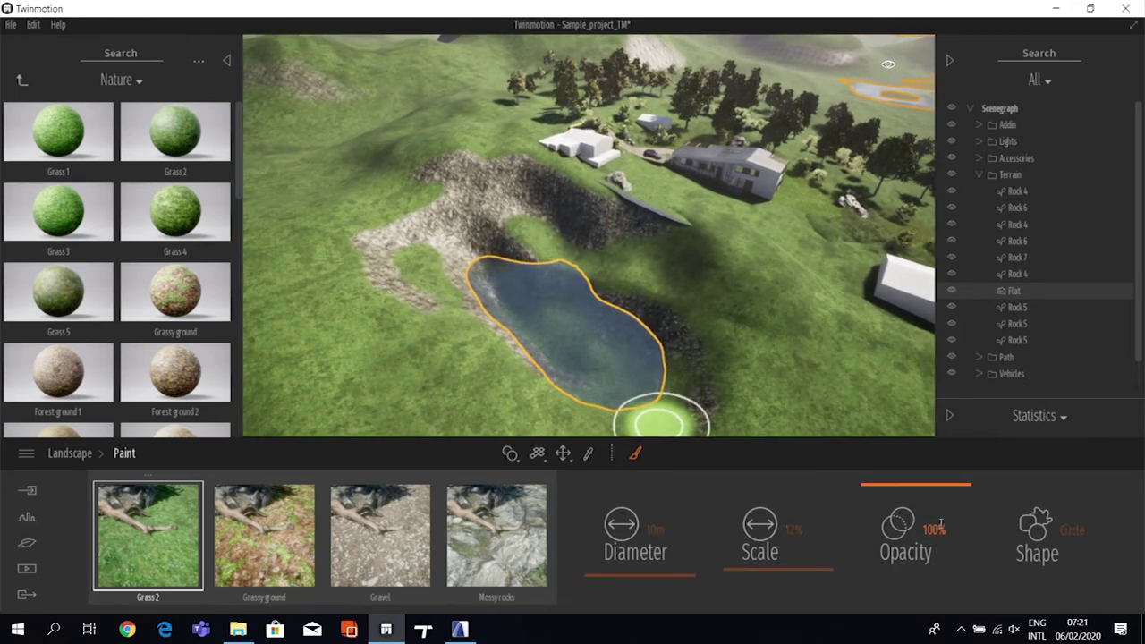
drag(642, 572, 640, 581)
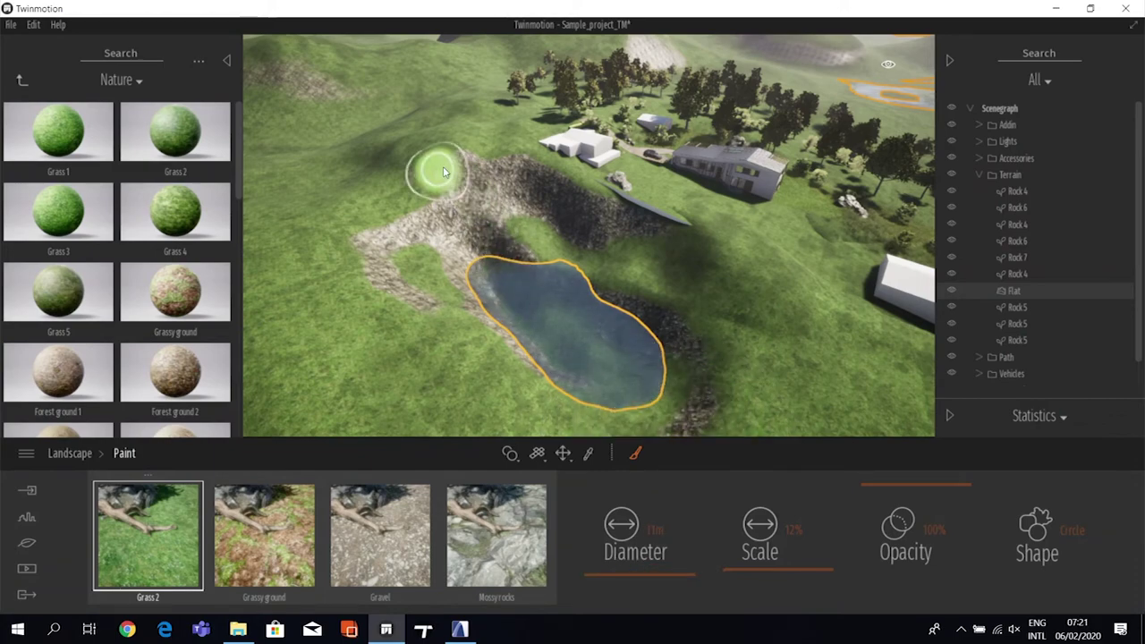
- Paint Grassy ground on the Flat landscape along the banks of the pool
scroll(398, 286, up, 3)
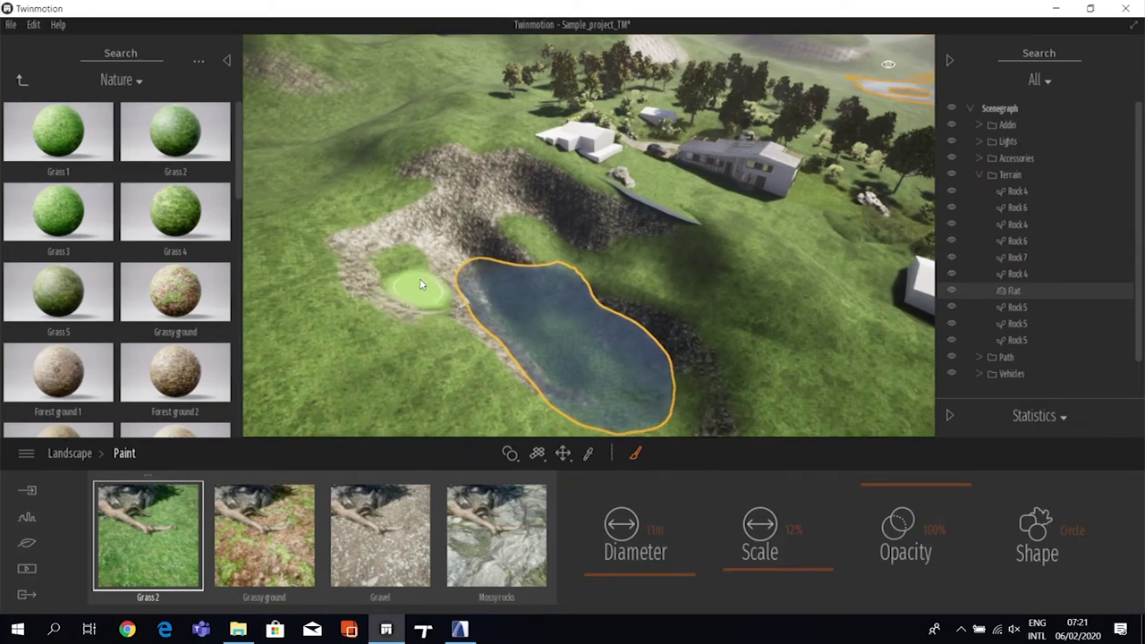
scroll(398, 286, up, 4)
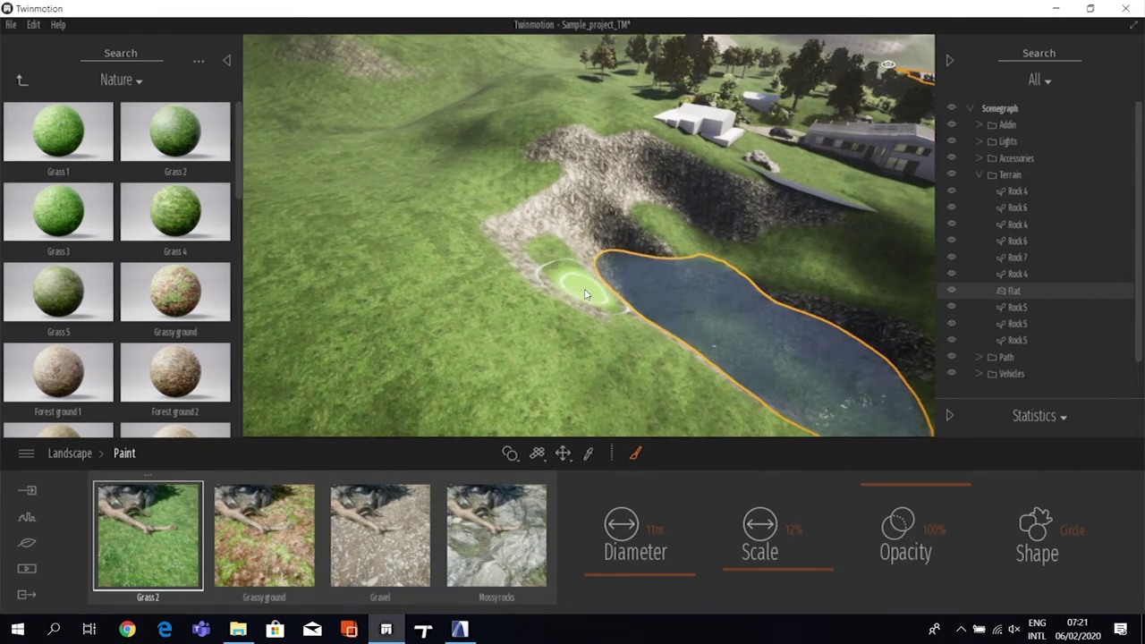
click(266, 561)
mouse_move(644, 358)
mouse_down()
mouse_move(710, 396)
mouse_move(661, 340)
mouse_up()
mouse_move(575, 259)
mouse_down()
mouse_move(653, 330)
mouse_move(588, 260)
mouse_move(727, 248)
mouse_move(816, 288)
mouse_move(645, 226)
mouse_move(674, 239)
mouse_move(561, 239)
mouse_move(655, 244)
mouse_move(595, 242)
mouse_move(665, 263)
mouse_move(669, 334)
mouse_move(698, 386)
mouse_move(700, 333)
mouse_move(723, 296)
mouse_move(693, 299)
mouse_up()
key(Escape)
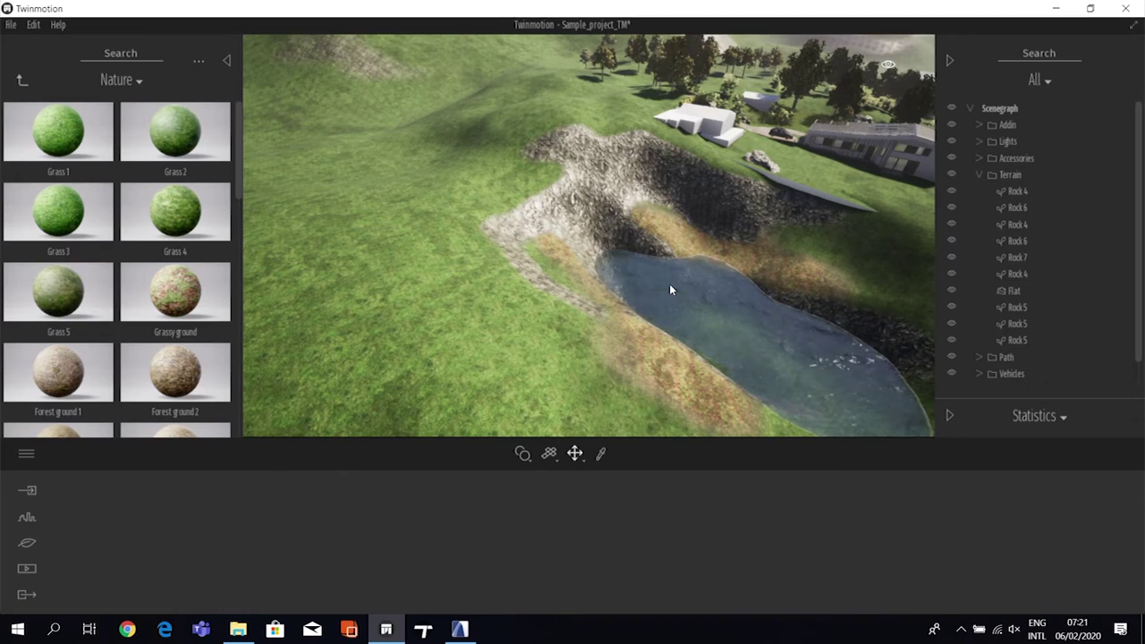
click(726, 327)
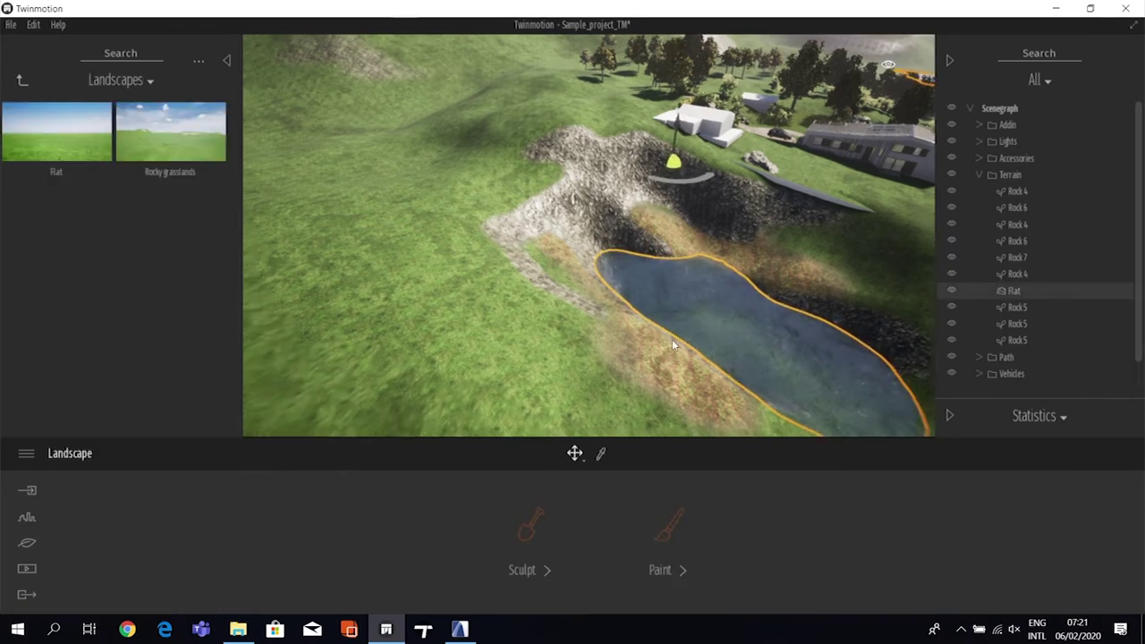
- Try the Tropical river, Muddy river and Atlantic ocean aspects on the ocean water, and settle on Clear river
scroll(671, 339, down, 5)
scroll(700, 334, down, 2)
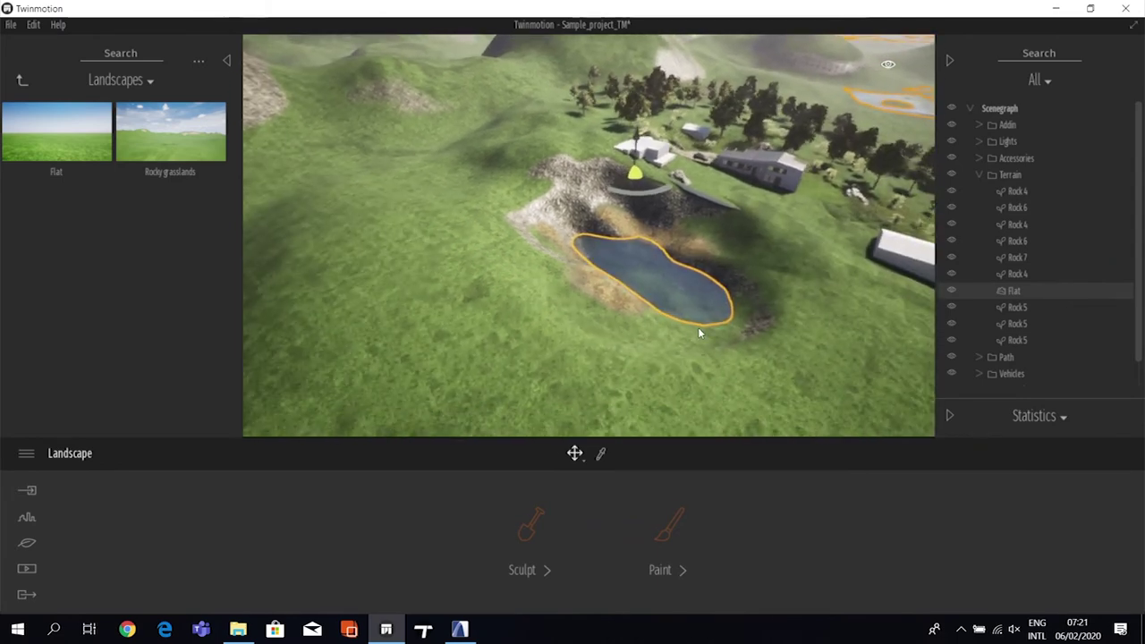
click(26, 544)
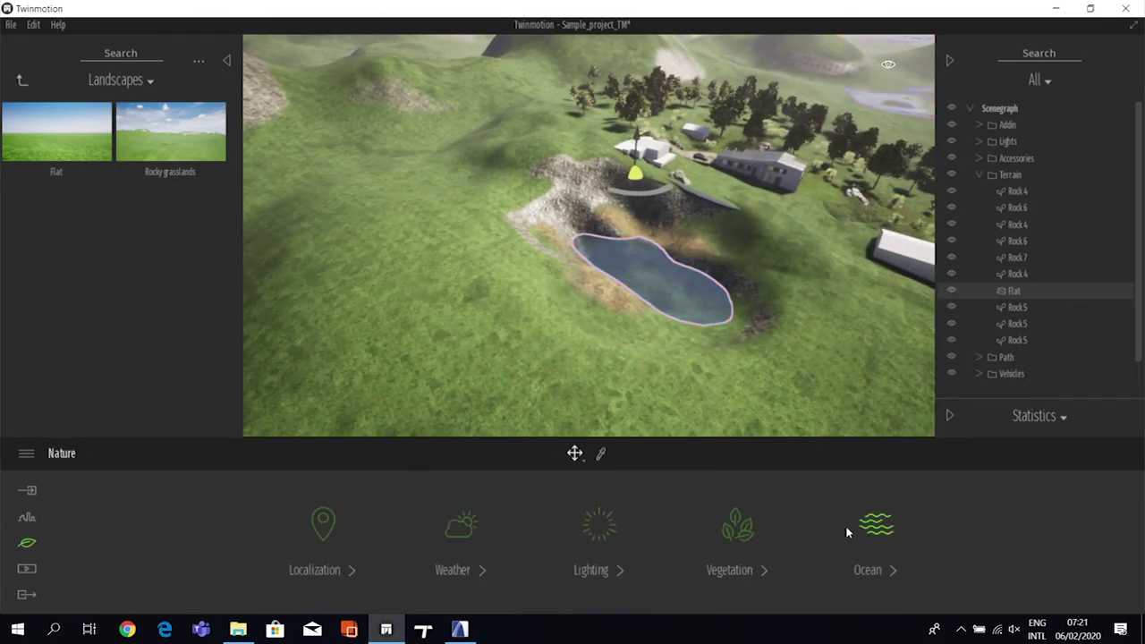
click(860, 535)
click(731, 529)
click(681, 367)
click(885, 371)
click(792, 449)
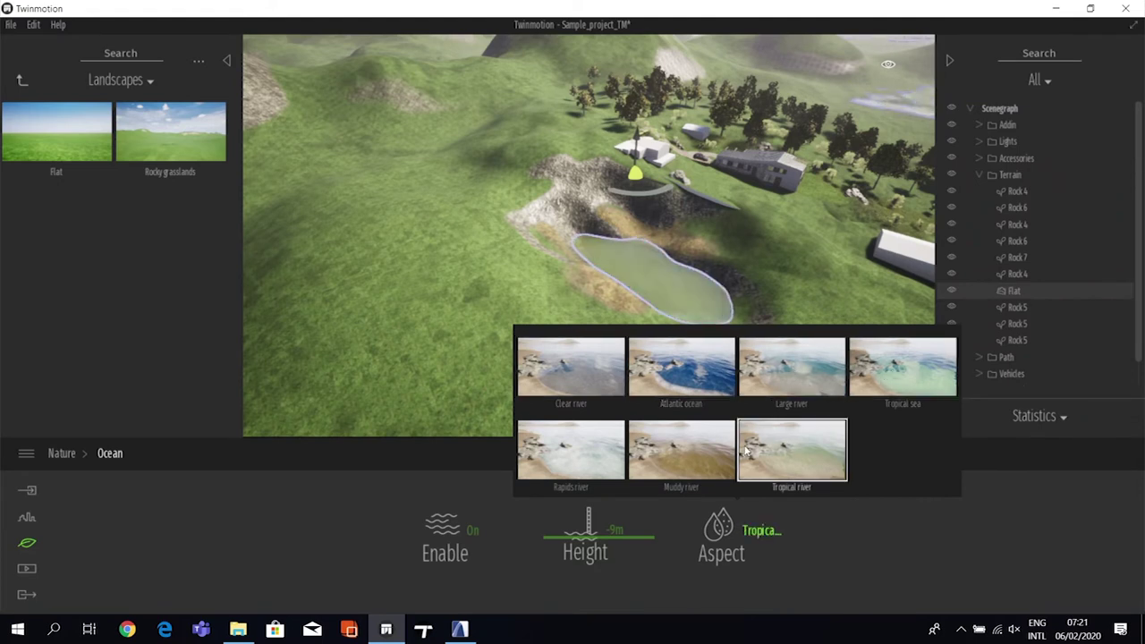
click(690, 447)
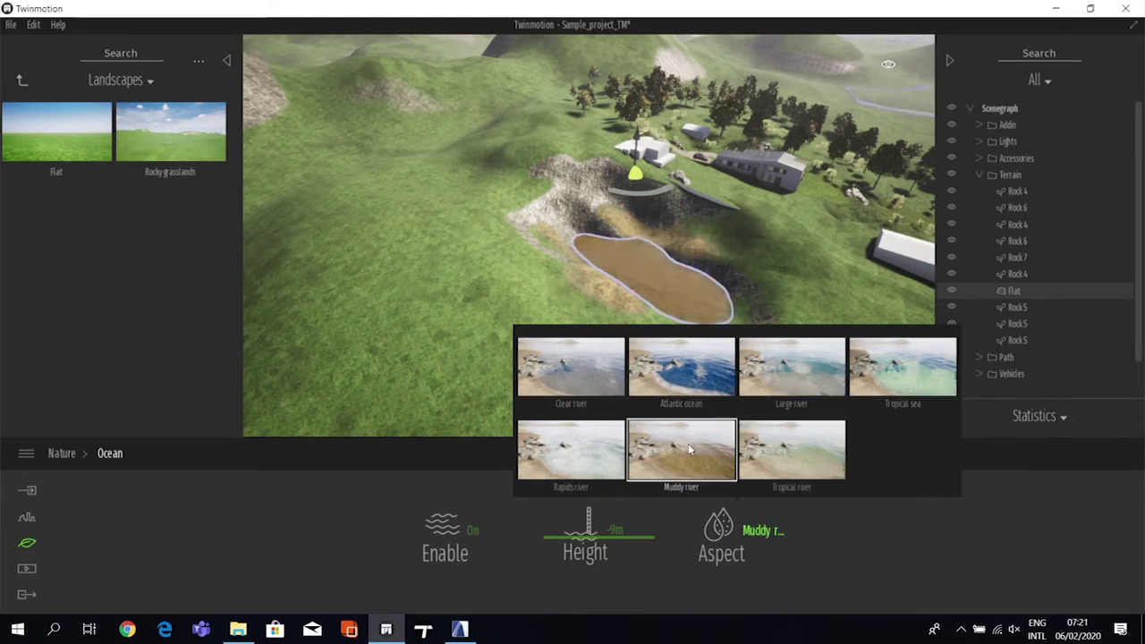
click(688, 382)
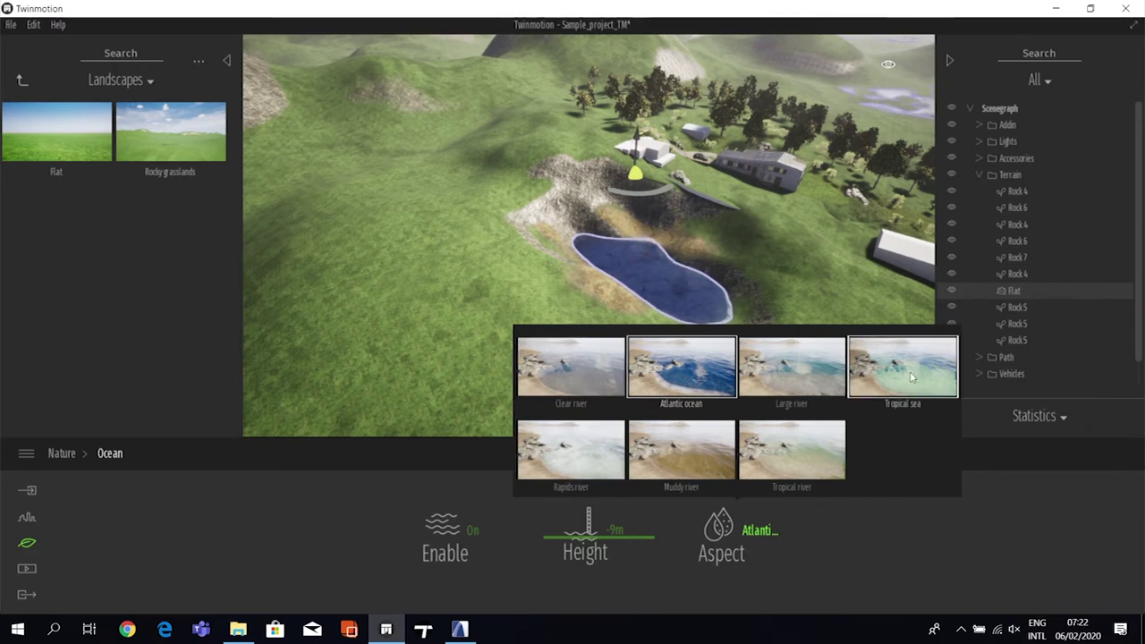
click(580, 368)
click(571, 322)
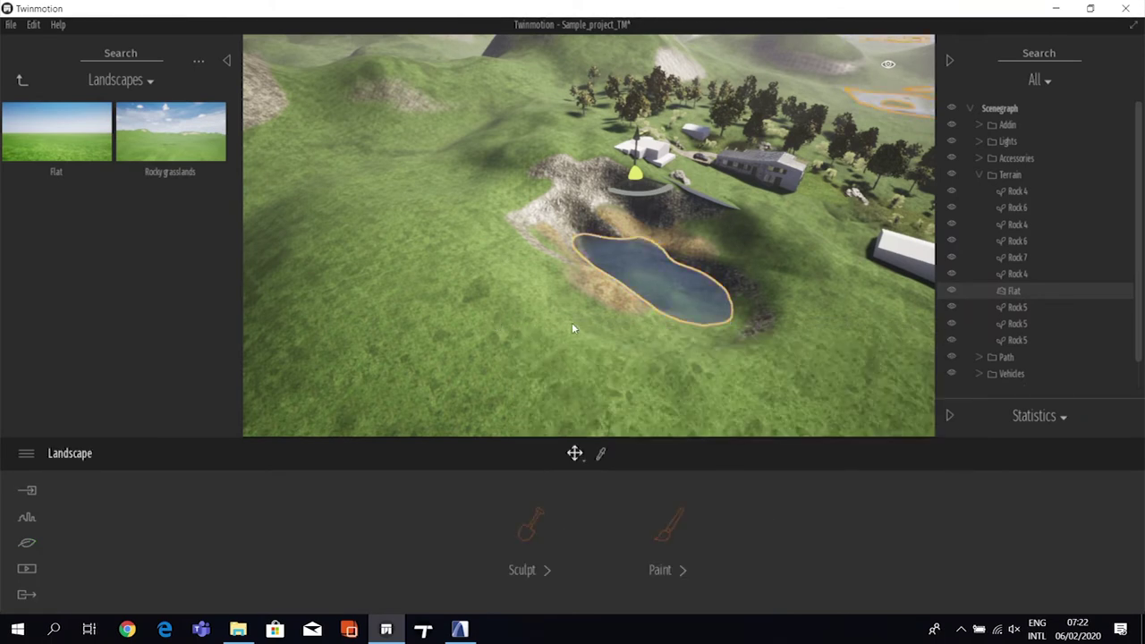
click(637, 330)
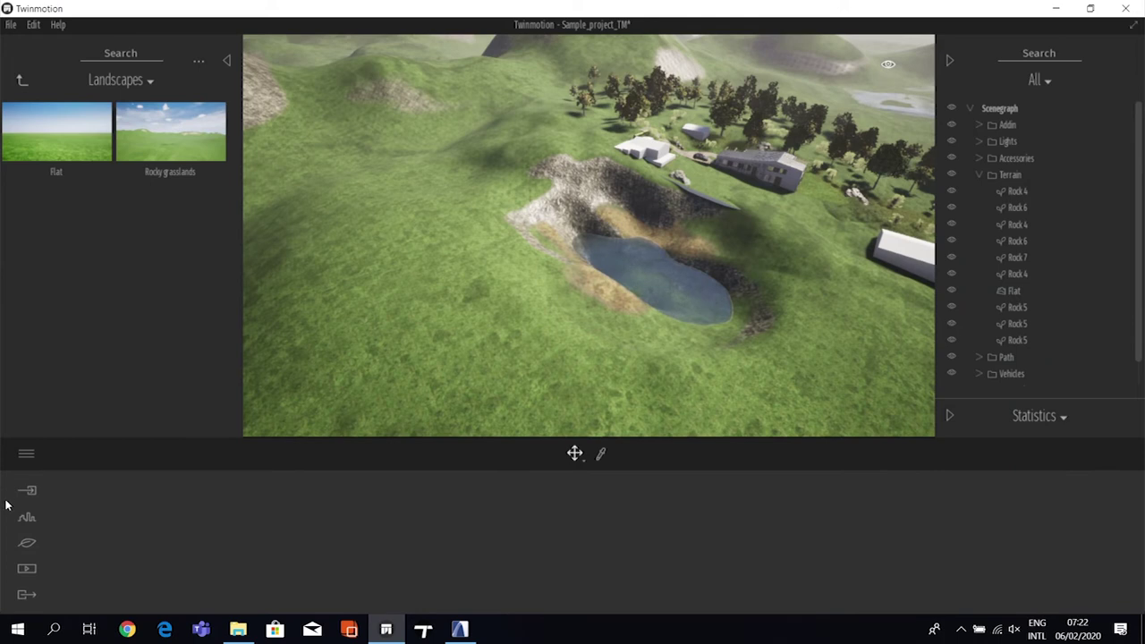
- Place three Blackgum 1 trees from the Trees library on the grass around the pool
click(27, 543)
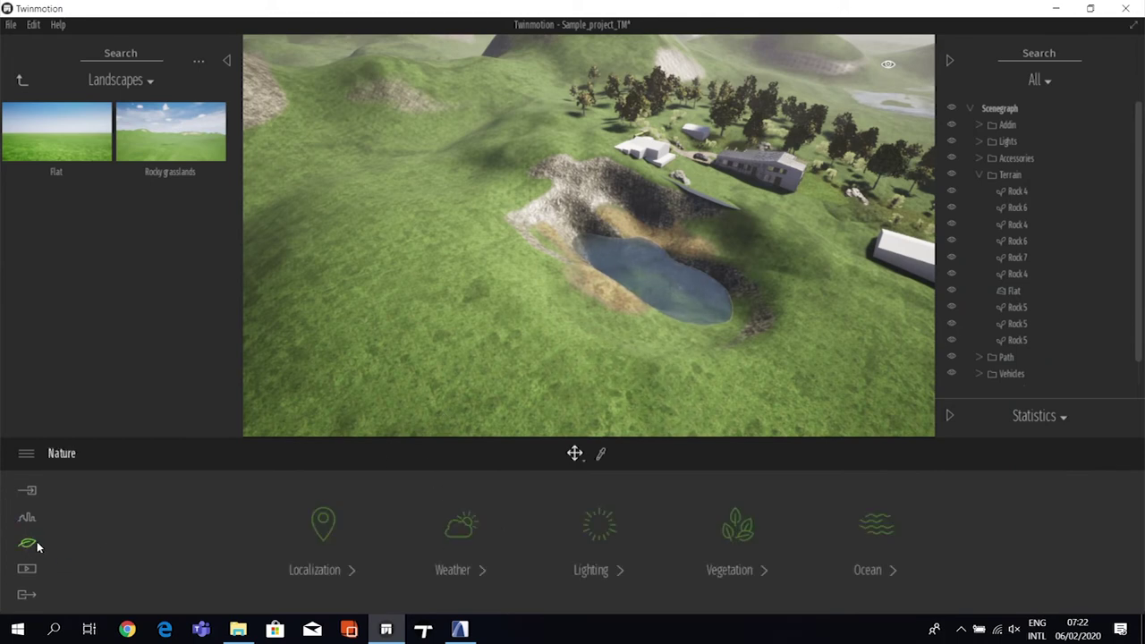
click(23, 81)
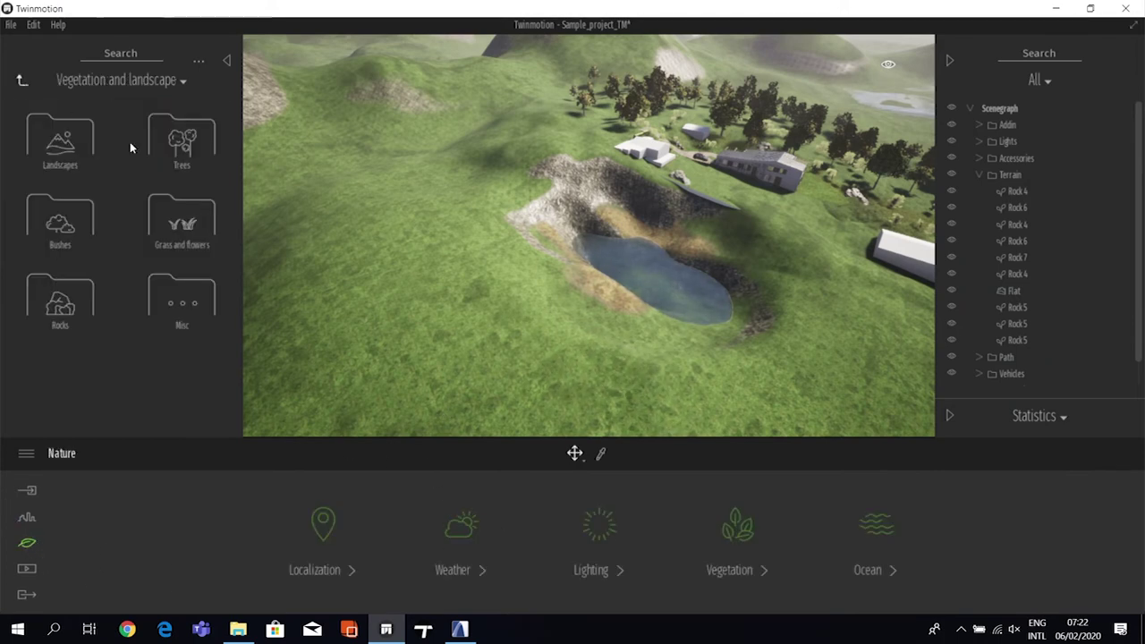
click(23, 81)
click(182, 146)
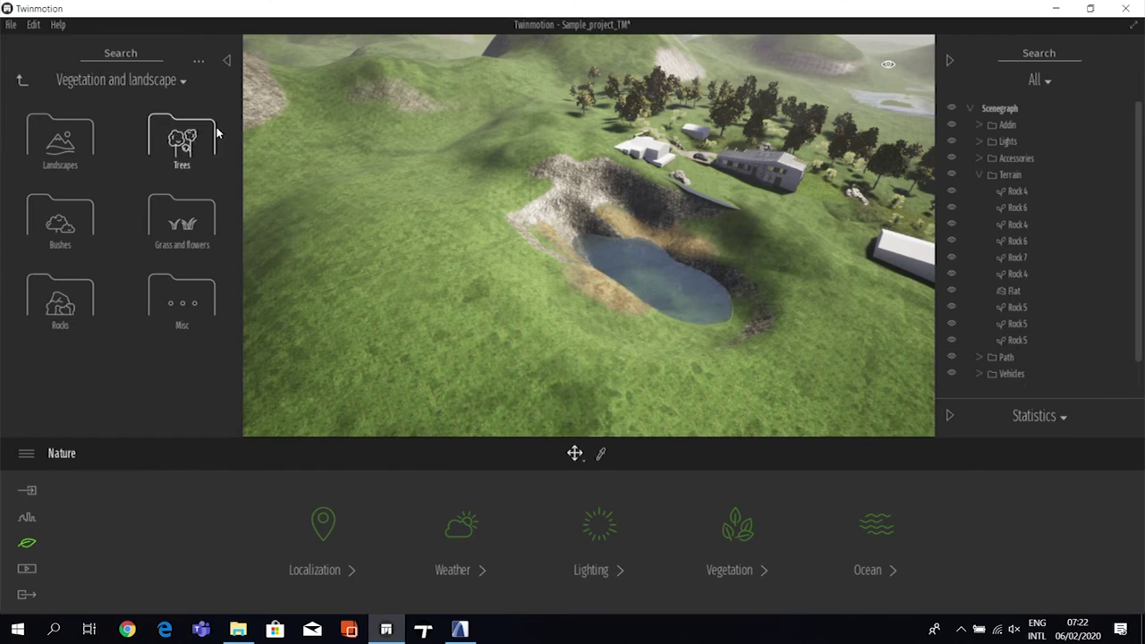
click(182, 142)
drag(74, 146, 427, 180)
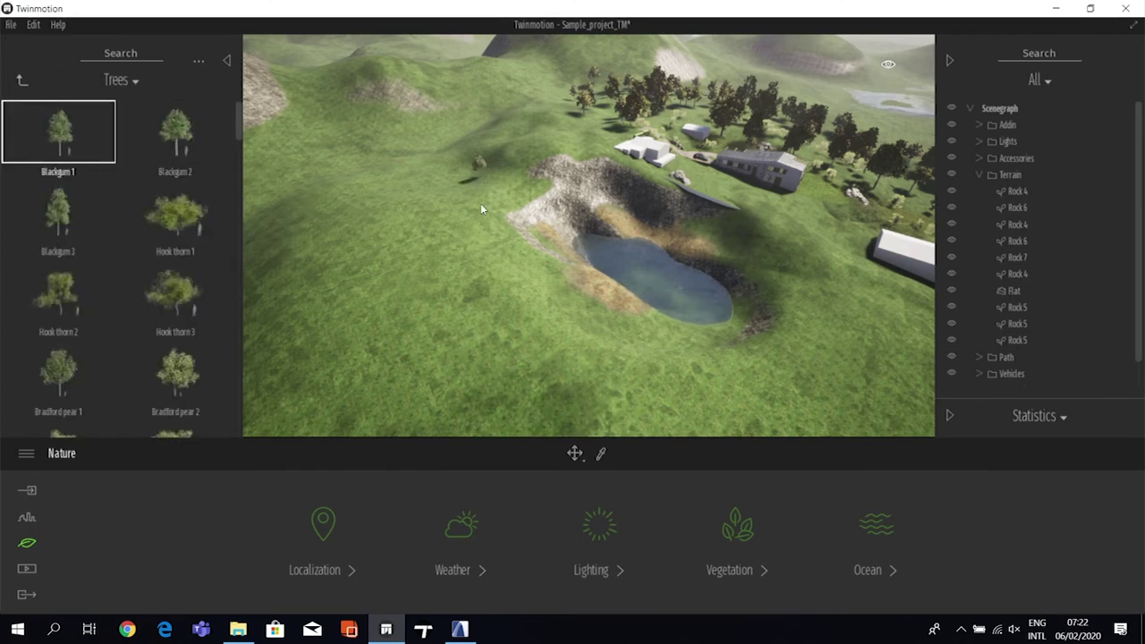
drag(480, 208, 480, 209)
click(399, 285)
click(787, 402)
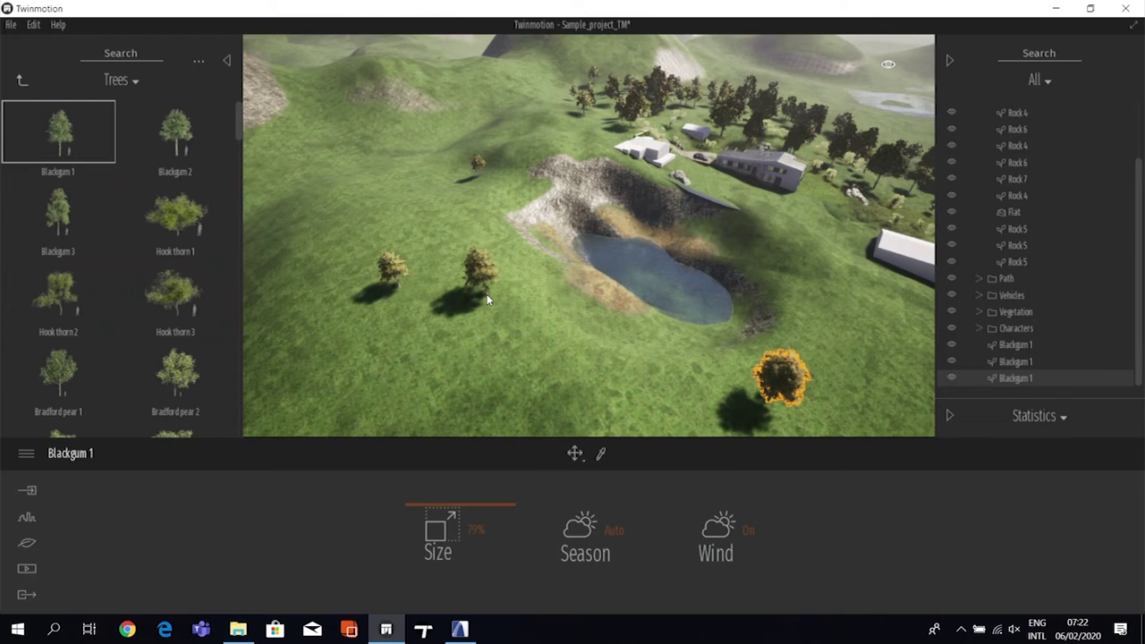
key(Escape)
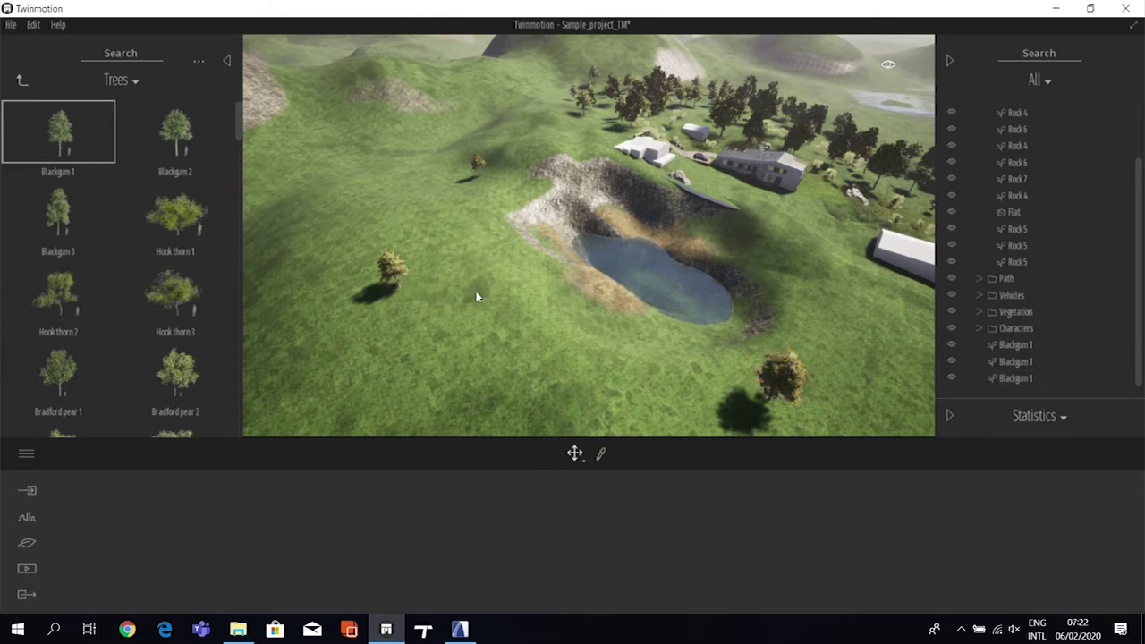
- Open vegetation painting in the Nature settings and add Blackgum 1 from the Trees library to the planting palette
click(27, 545)
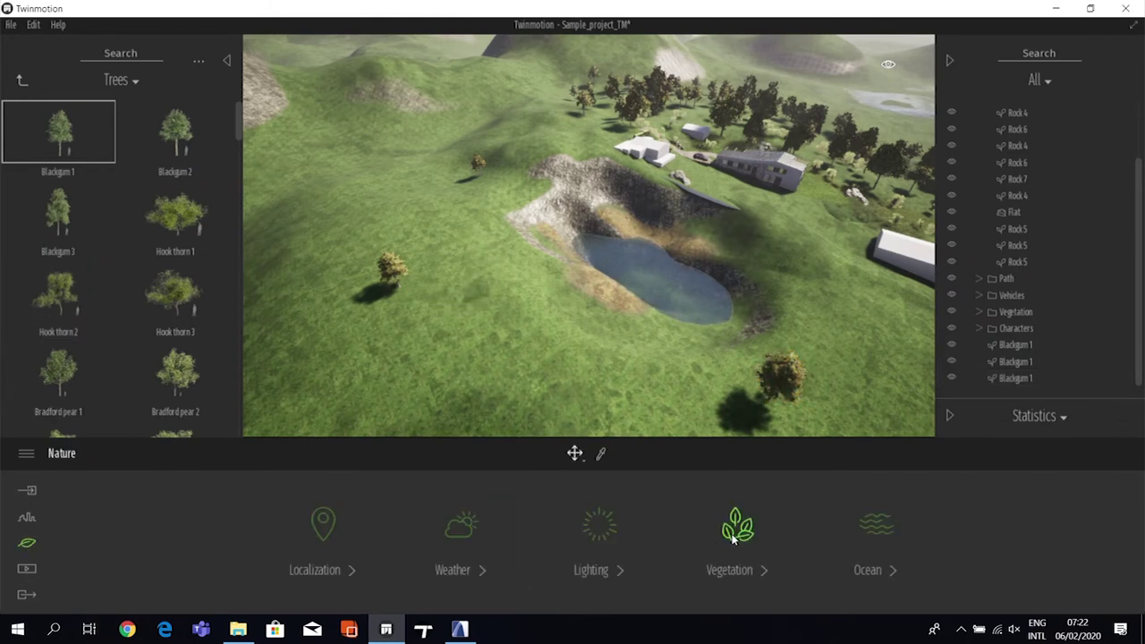
click(738, 530)
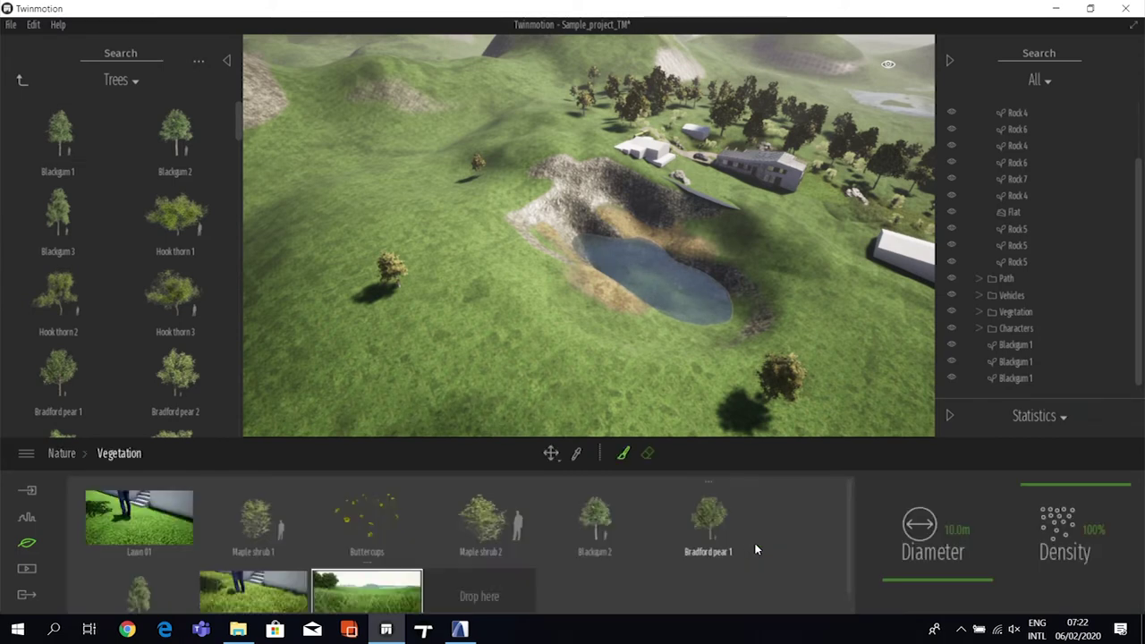
scroll(546, 557, down, 1)
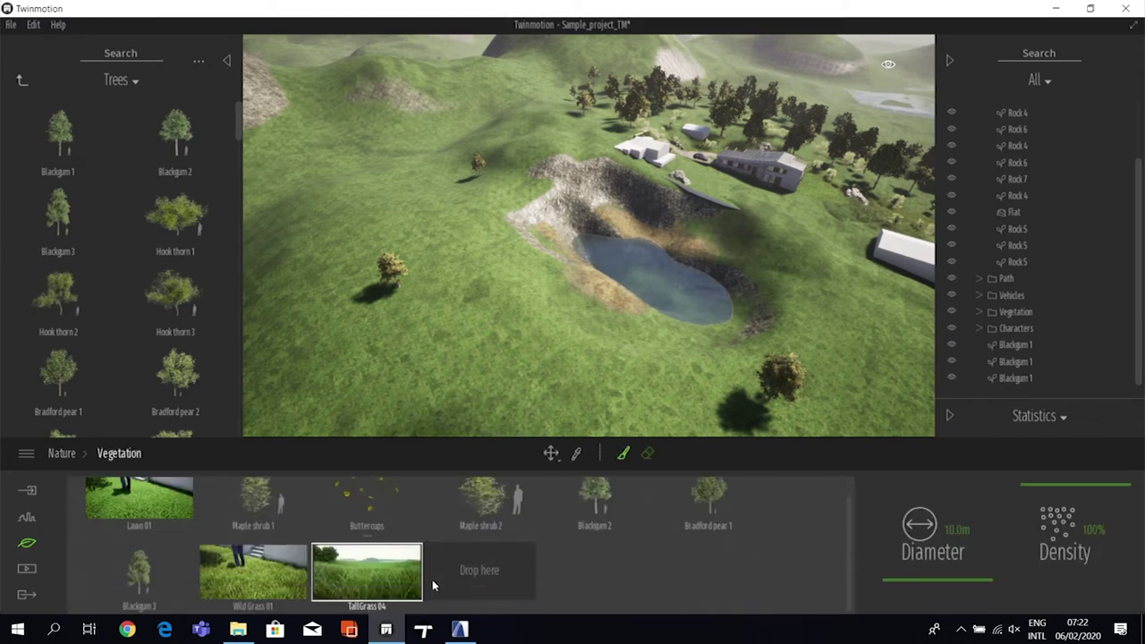
scroll(304, 579, up, 1)
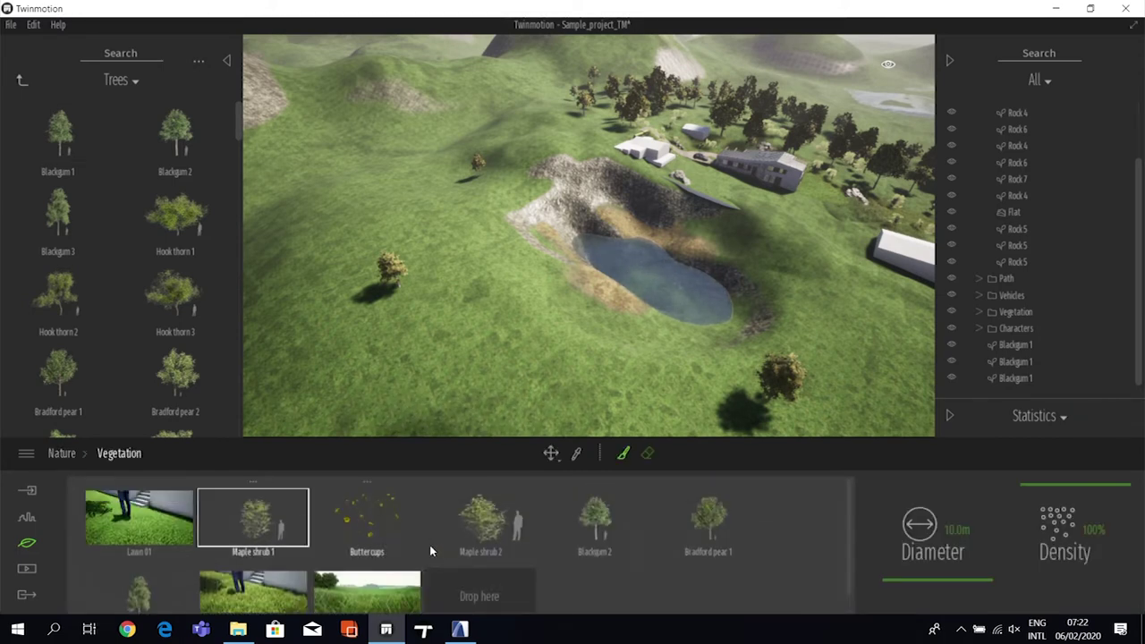
shift+click(487, 524)
click(533, 535)
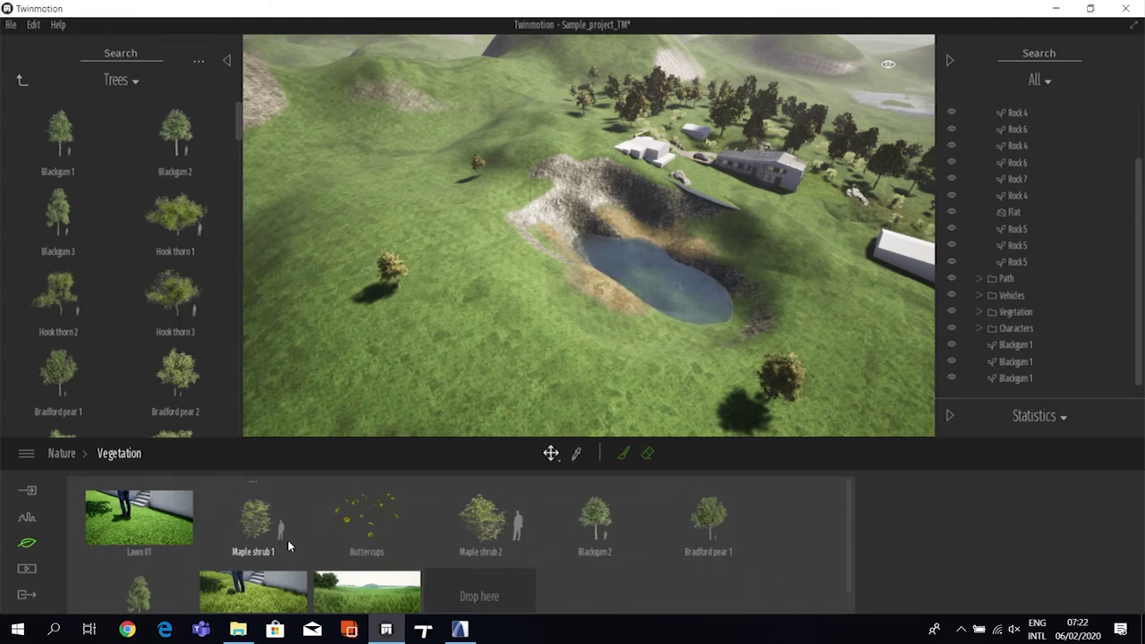
drag(34, 202, 586, 590)
scroll(574, 607, down, 1)
drag(42, 236, 488, 575)
drag(68, 139, 465, 572)
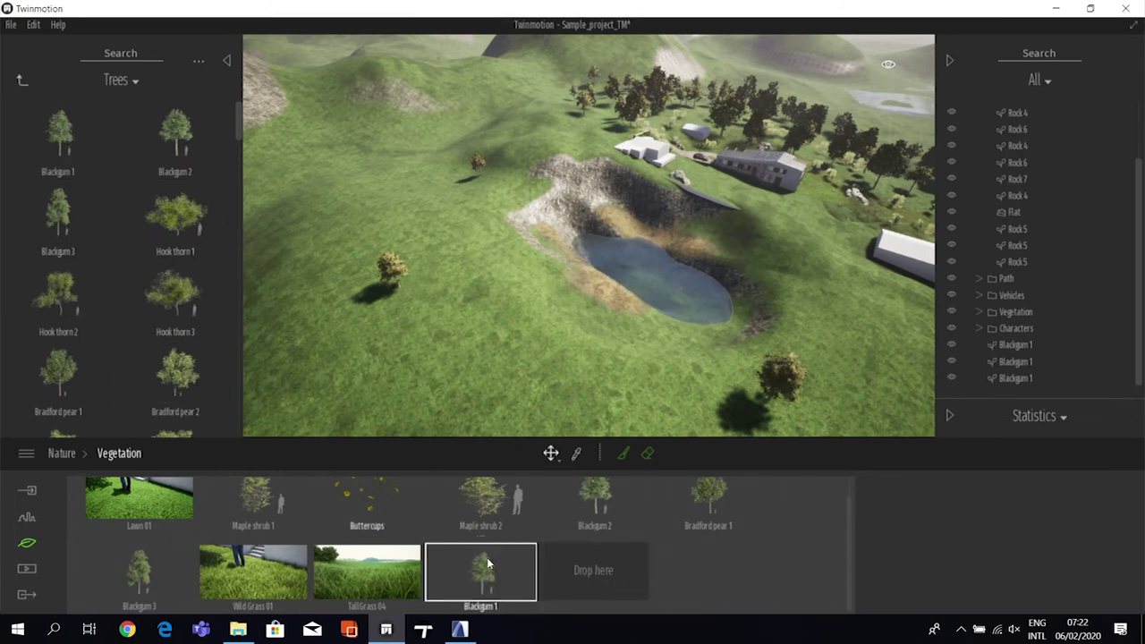
- Paint a forest of Blackgum 1, Blackgum 2 and Bradford pear 1 on the grass beside the pool, with 35.5 m diameter and 35% density
click(606, 495)
ctrl+click(709, 499)
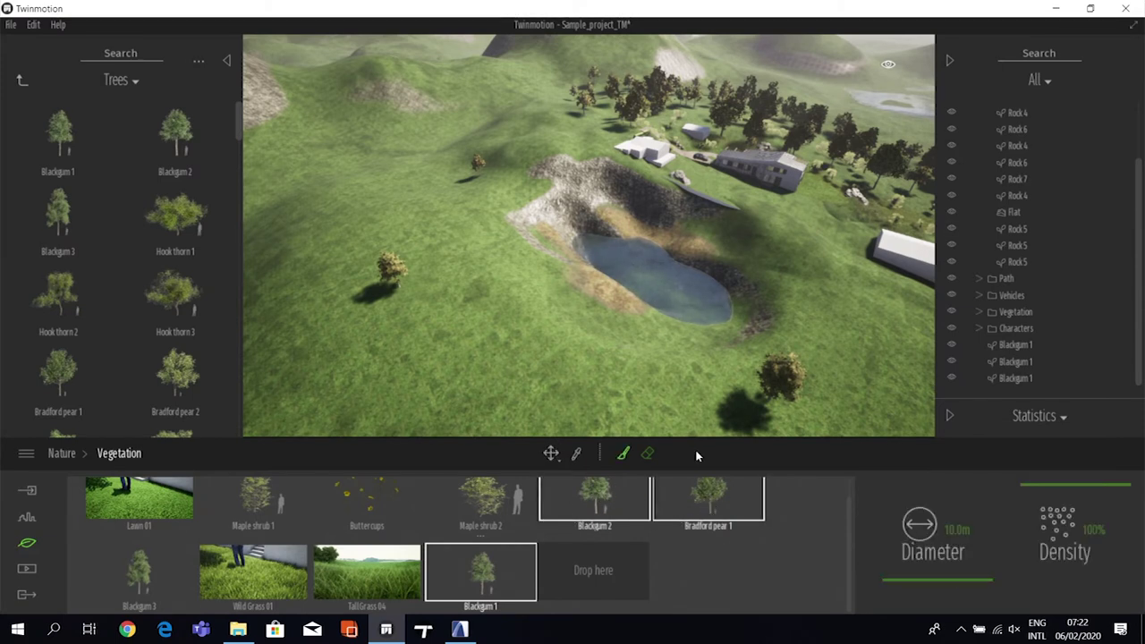
drag(915, 583, 917, 577)
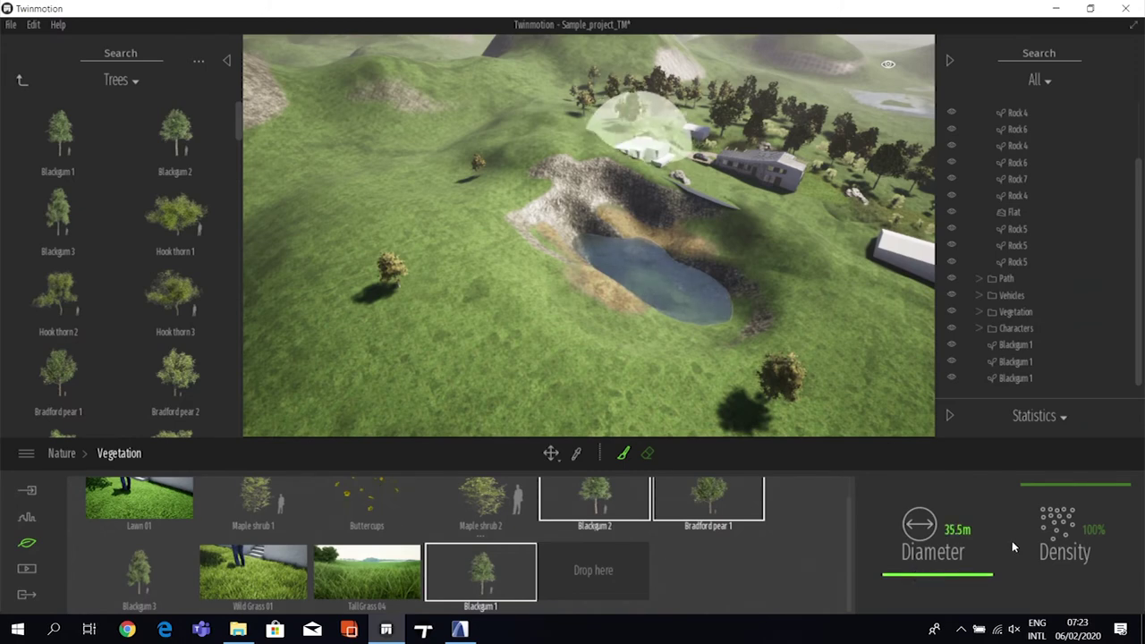
drag(1060, 537, 1058, 544)
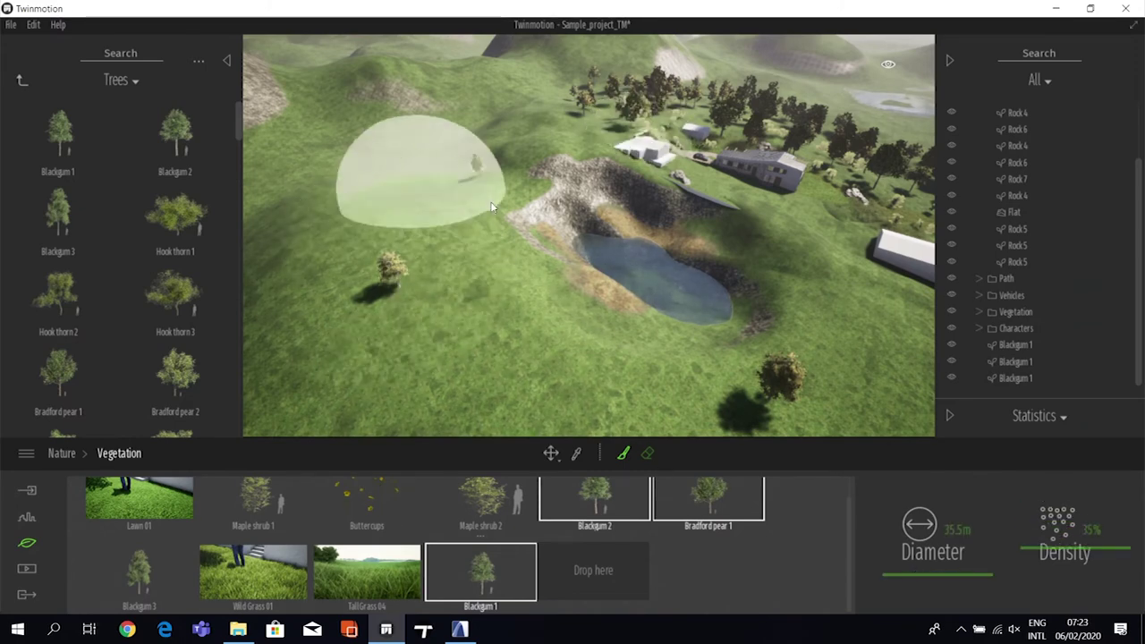
mouse_move(358, 224)
mouse_down()
mouse_move(474, 366)
mouse_move(575, 387)
mouse_move(625, 382)
mouse_up()
mouse_move(624, 381)
right_down()
mouse_move(626, 319)
mouse_move(654, 285)
mouse_move(715, 291)
mouse_move(754, 189)
right_up()
mouse_move(591, 134)
mouse_down()
mouse_move(531, 165)
mouse_move(440, 161)
mouse_move(348, 214)
mouse_move(439, 257)
mouse_move(478, 259)
mouse_move(372, 327)
mouse_move(495, 323)
mouse_move(605, 215)
mouse_move(739, 129)
mouse_move(784, 119)
mouse_move(672, 99)
mouse_move(690, 185)
mouse_move(637, 230)
mouse_up()
key(Escape)
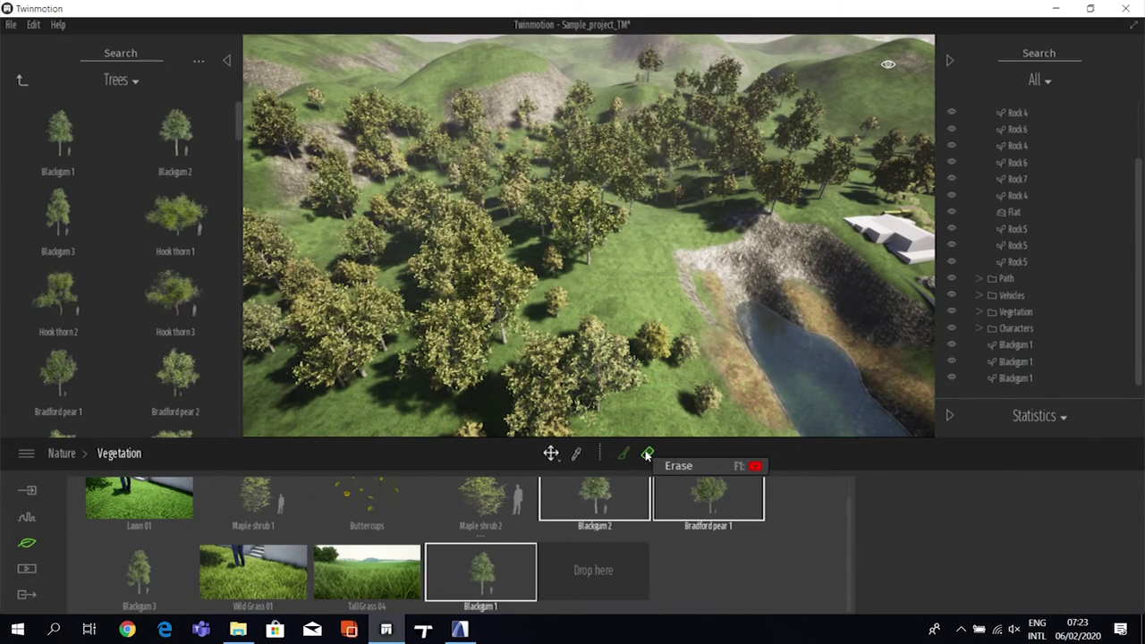
click(648, 454)
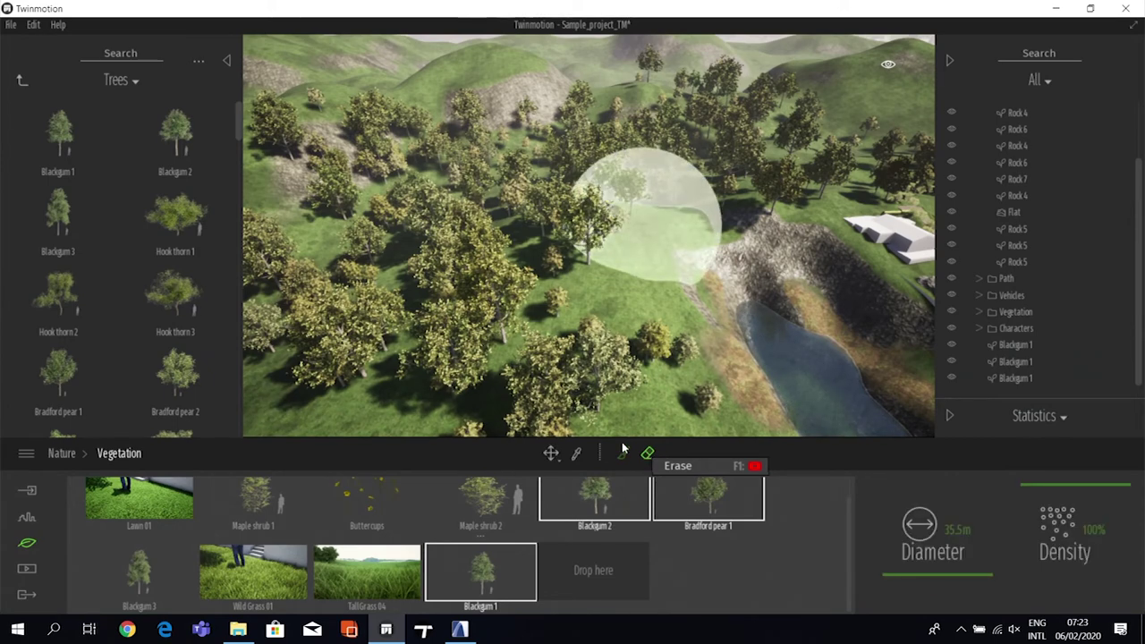
click(647, 454)
click(514, 328)
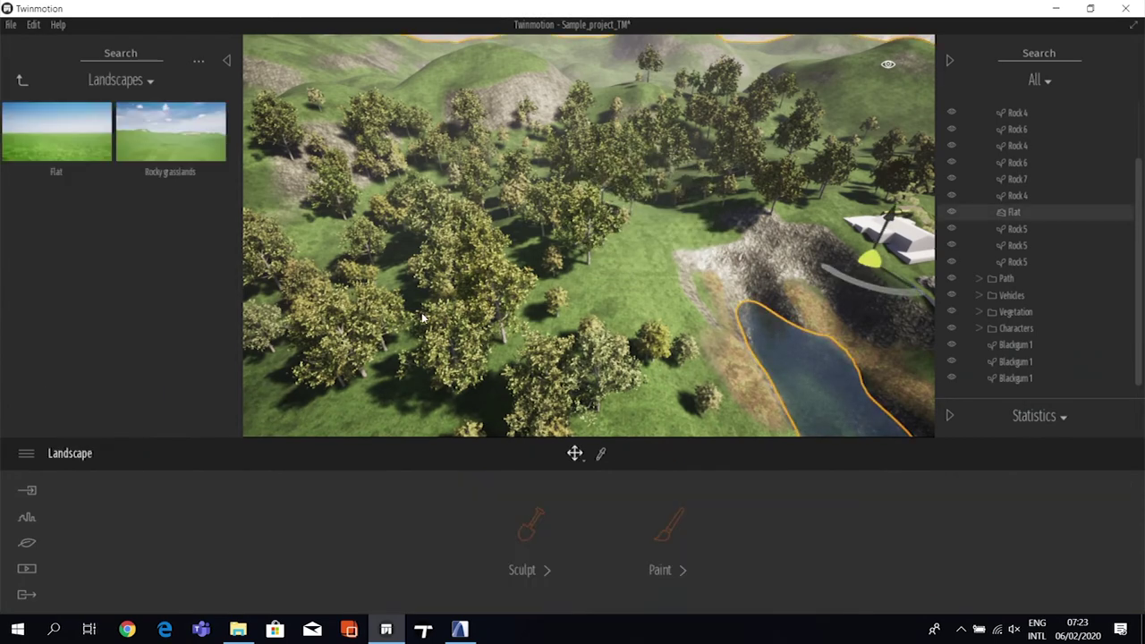
key(Escape)
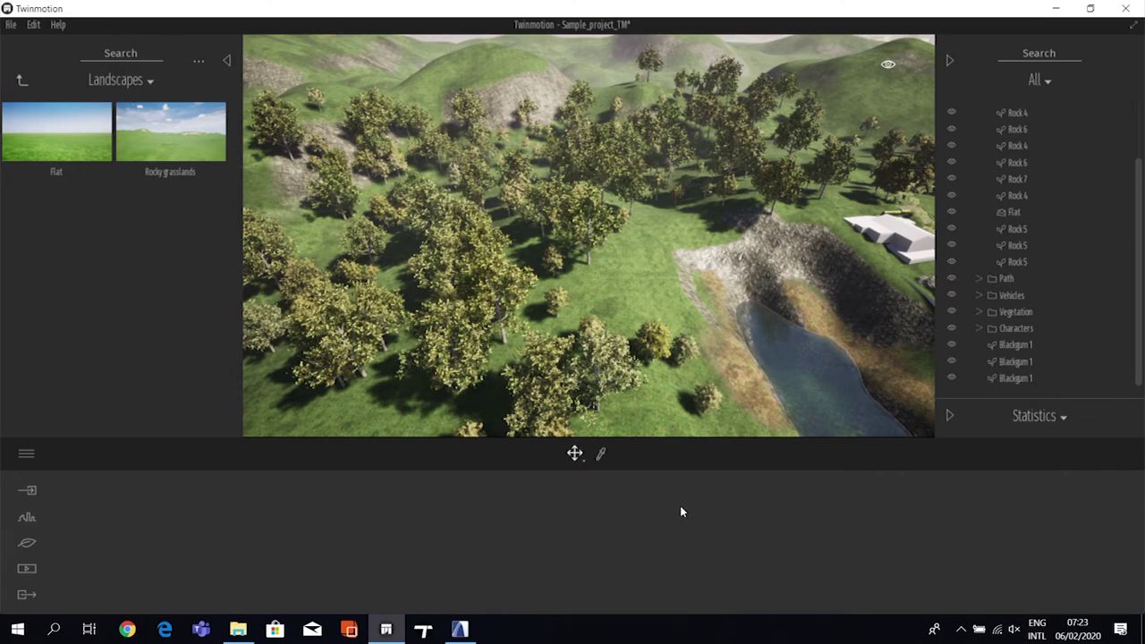
- Return to vegetation painting and erase most of the painted forest from the grass beside the pool, at 35.5 m diameter and 100% density
click(28, 542)
click(737, 532)
click(647, 454)
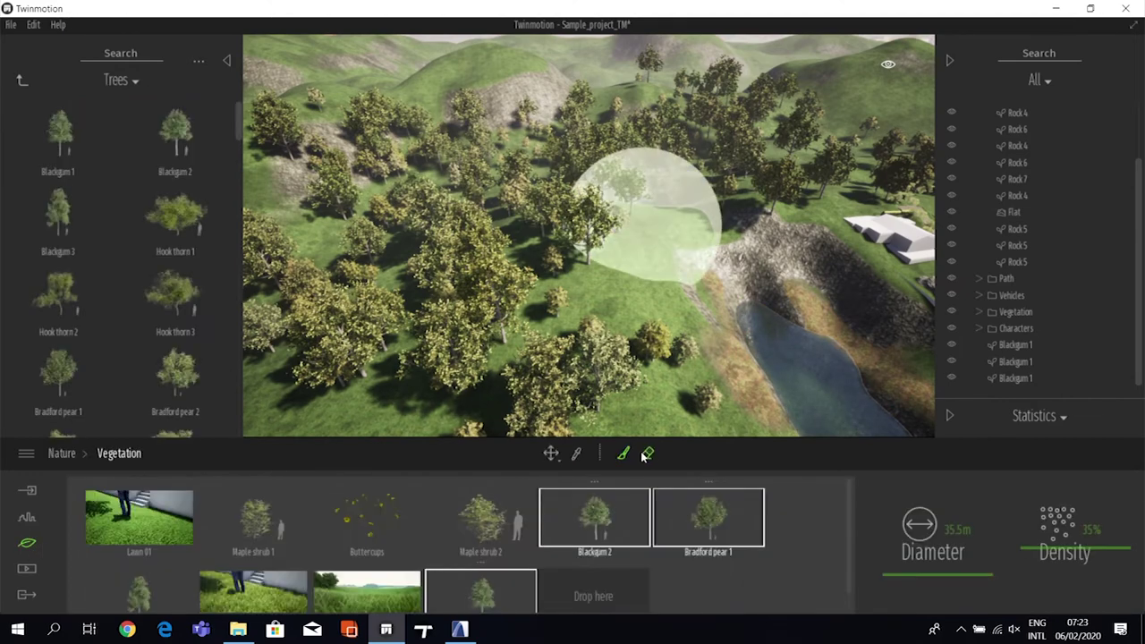
mouse_move(447, 304)
mouse_down()
mouse_move(528, 280)
mouse_move(519, 179)
mouse_up()
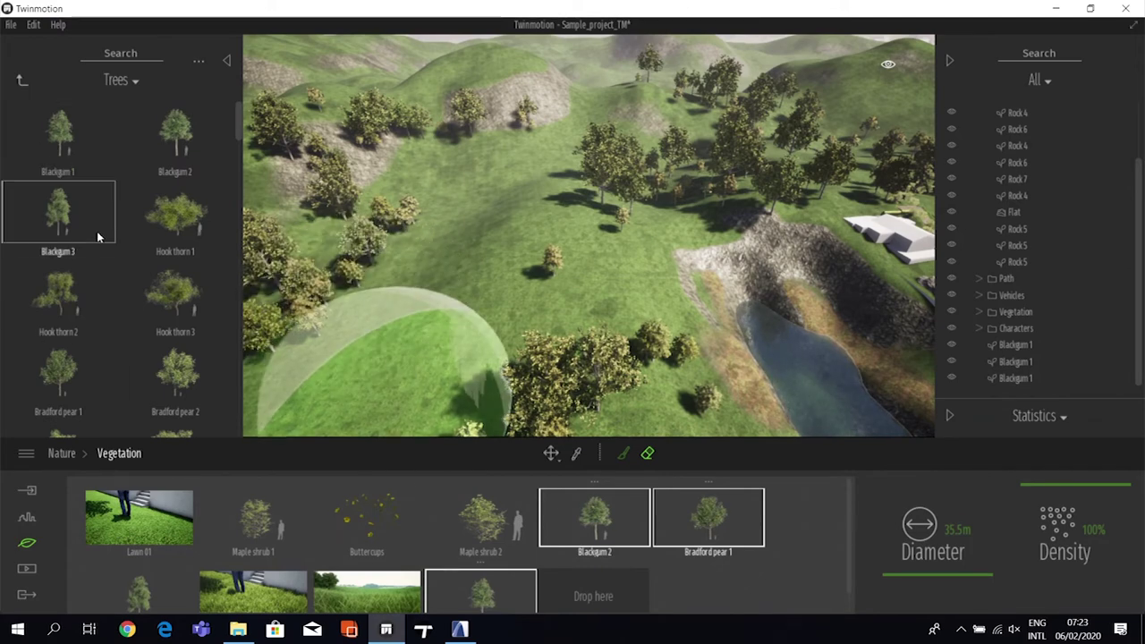
- Add Rock 8 from the Rocks library to the vegetation planting palette
click(24, 83)
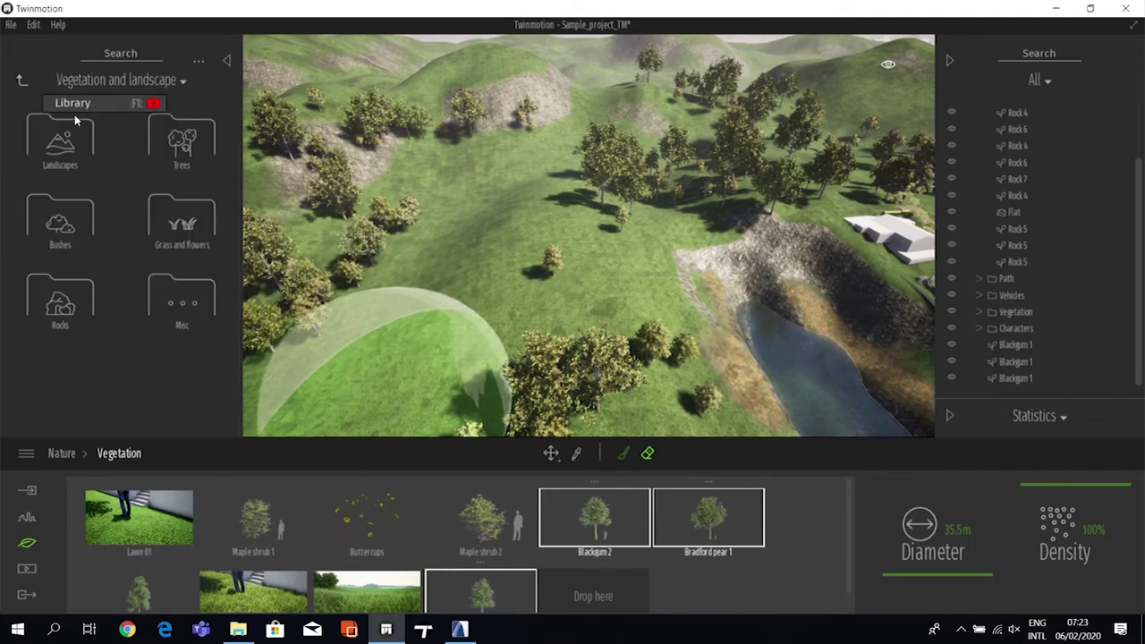
click(81, 219)
click(22, 79)
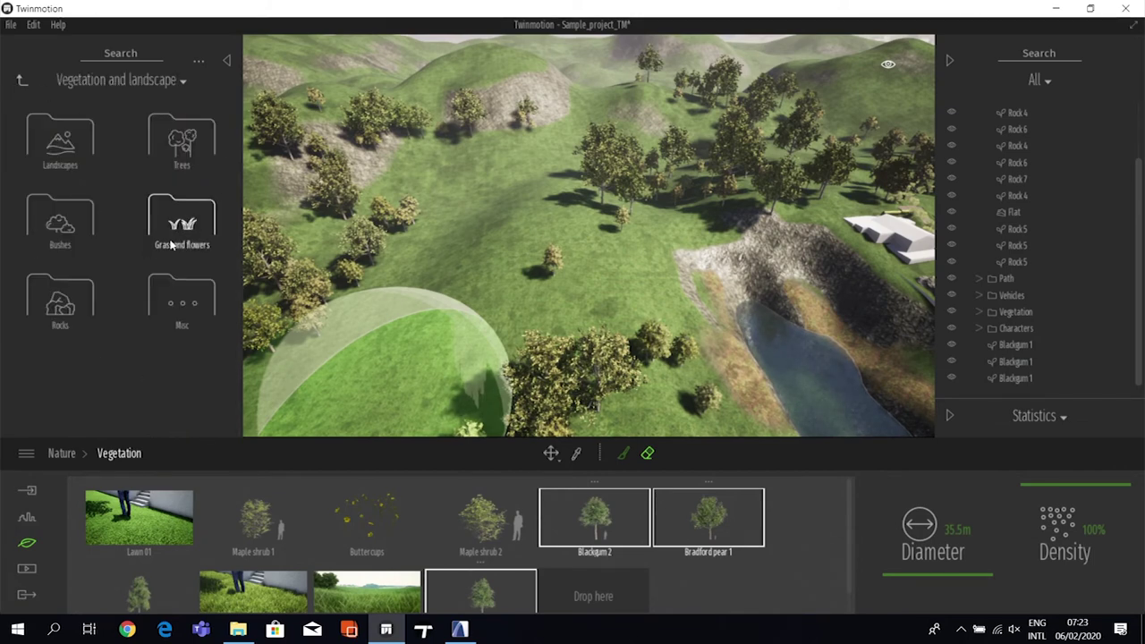
click(72, 307)
click(77, 300)
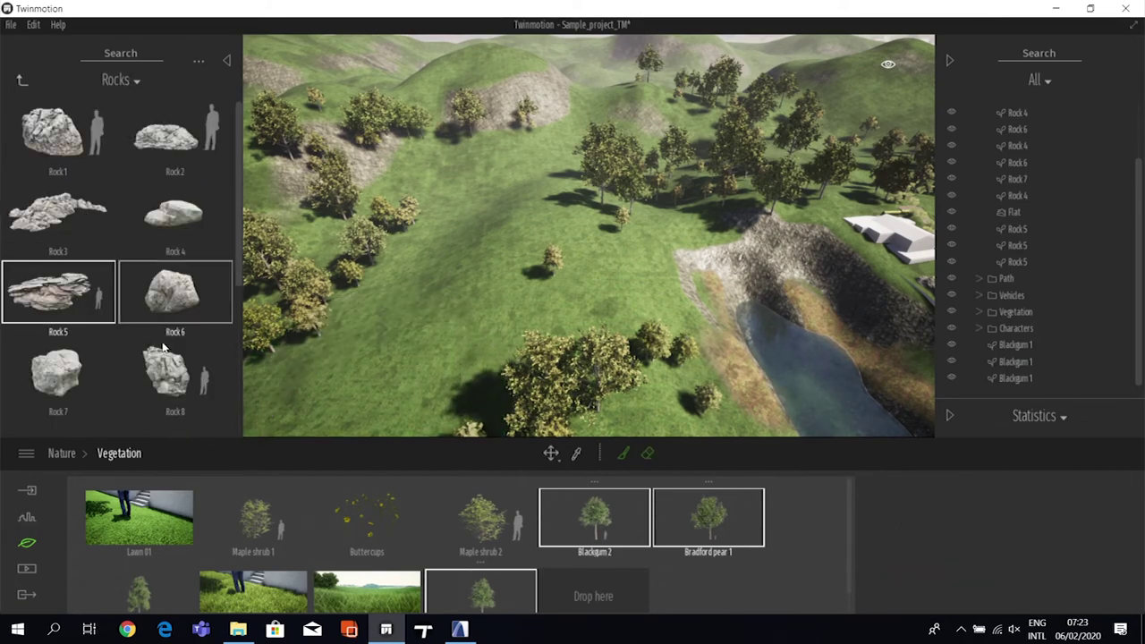
scroll(174, 383, down, 1)
drag(599, 595, 595, 590)
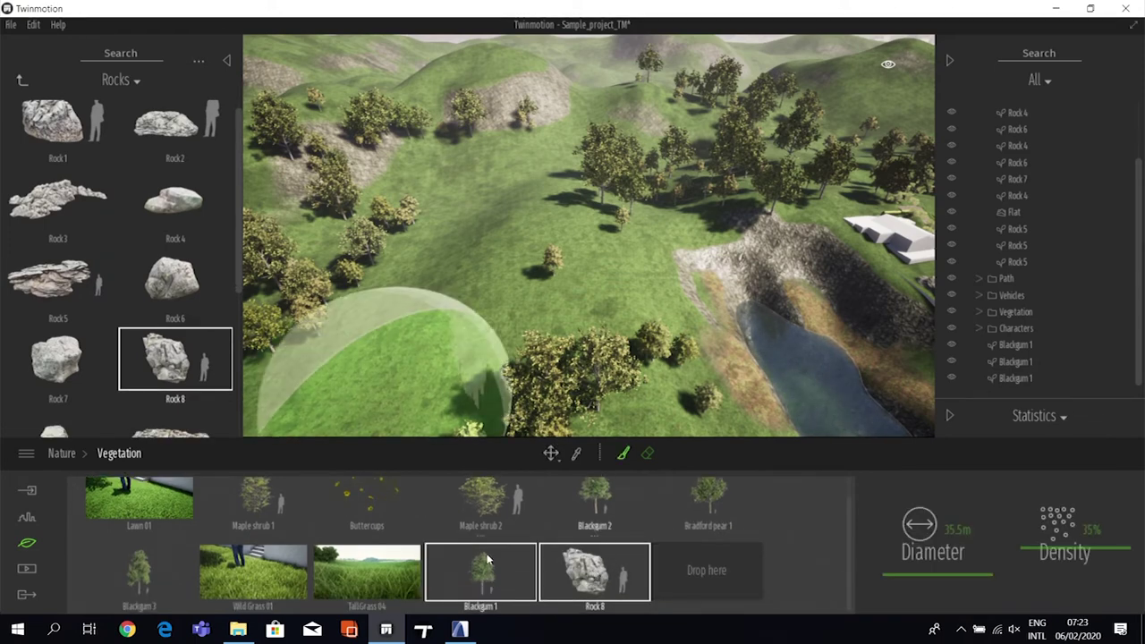
- Paint Blackgum 1 and Rock 8 together on the cleared grass beside the pool, with 35.5 m diameter and 35% density
mouse_move(460, 225)
mouse_down()
mouse_move(474, 287)
mouse_move(591, 268)
mouse_up()
mouse_move(536, 243)
mouse_down()
mouse_move(496, 170)
mouse_move(439, 172)
mouse_move(426, 108)
mouse_move(499, 95)
mouse_move(497, 73)
mouse_move(533, 64)
mouse_move(434, 78)
mouse_move(440, 196)
mouse_move(375, 291)
mouse_move(384, 356)
mouse_move(518, 347)
mouse_move(519, 338)
mouse_move(468, 344)
mouse_move(520, 330)
mouse_move(561, 300)
mouse_up()
key(Escape)
- Erase the painted rocks and trees from the grass slope beside the pool, at 35.5 m diameter and 100% density
click(648, 454)
mouse_move(626, 339)
mouse_down()
mouse_move(581, 291)
mouse_move(614, 218)
mouse_move(435, 350)
mouse_move(483, 198)
mouse_move(529, 205)
mouse_move(560, 135)
mouse_move(493, 102)
mouse_move(344, 109)
mouse_move(429, 159)
mouse_move(486, 102)
mouse_move(573, 152)
mouse_move(514, 50)
mouse_move(537, 42)
mouse_move(396, 51)
mouse_up()
click(623, 453)
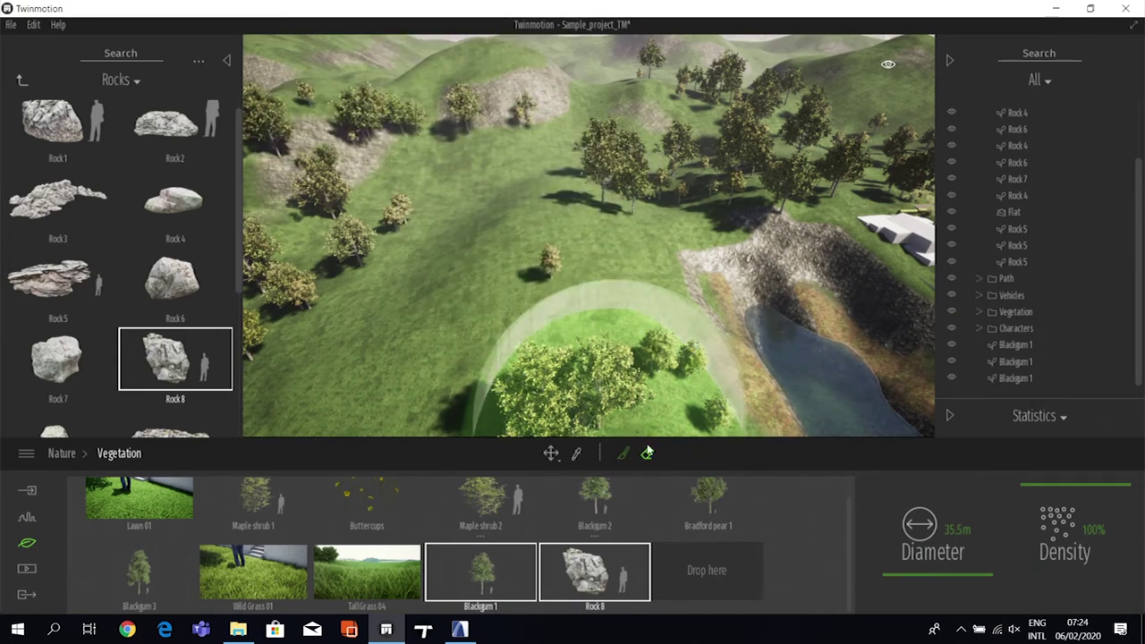
click(648, 452)
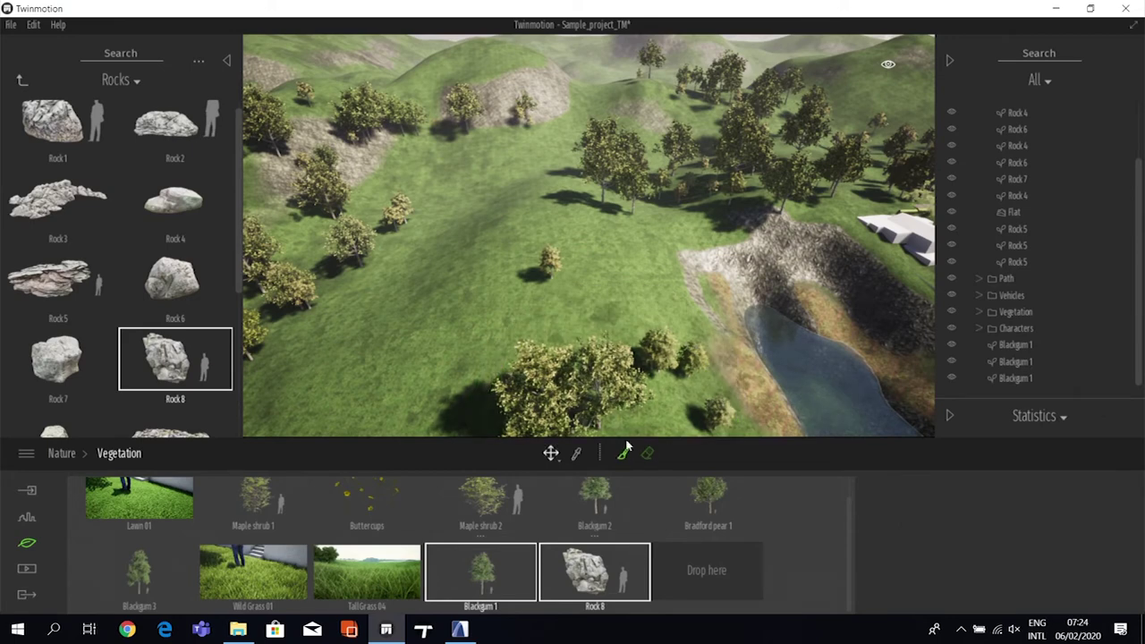
click(22, 81)
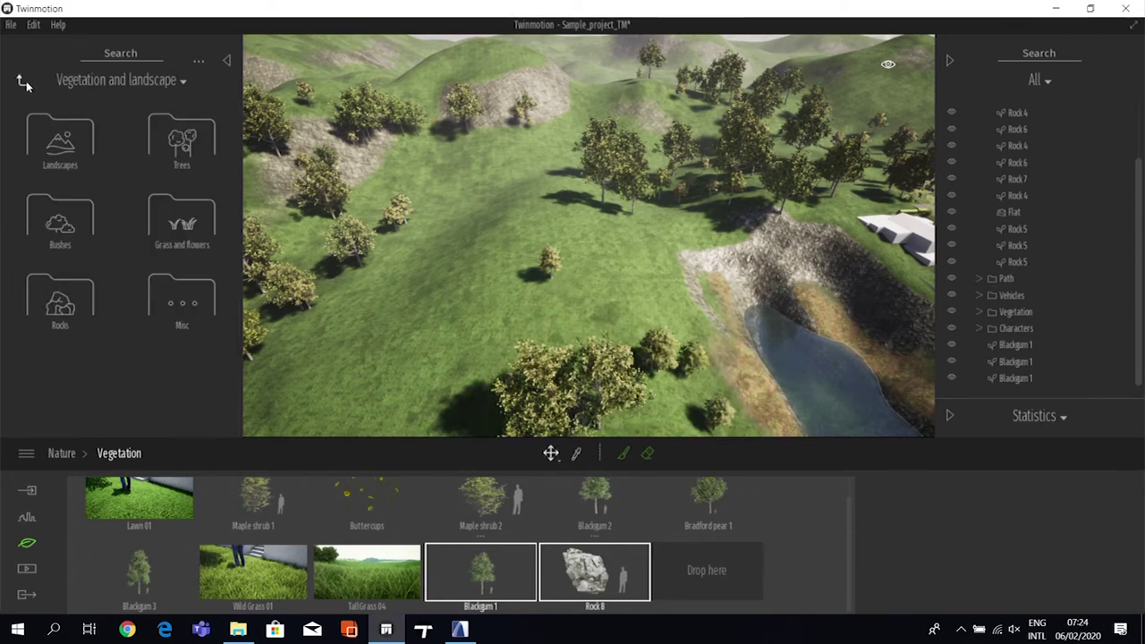
click(27, 542)
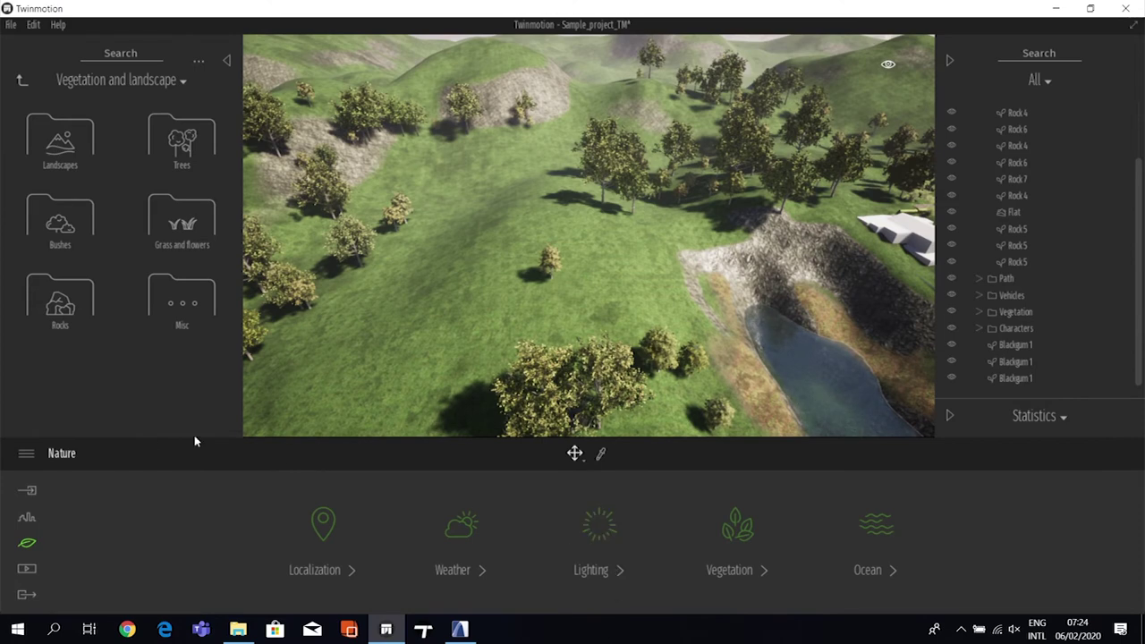
click(720, 532)
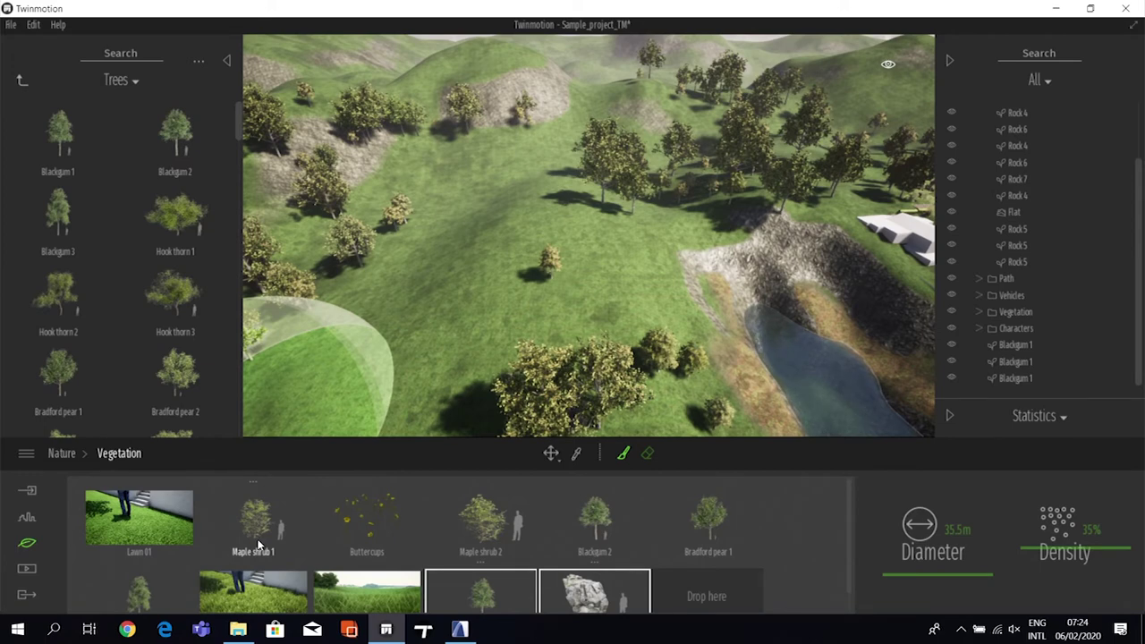
click(27, 544)
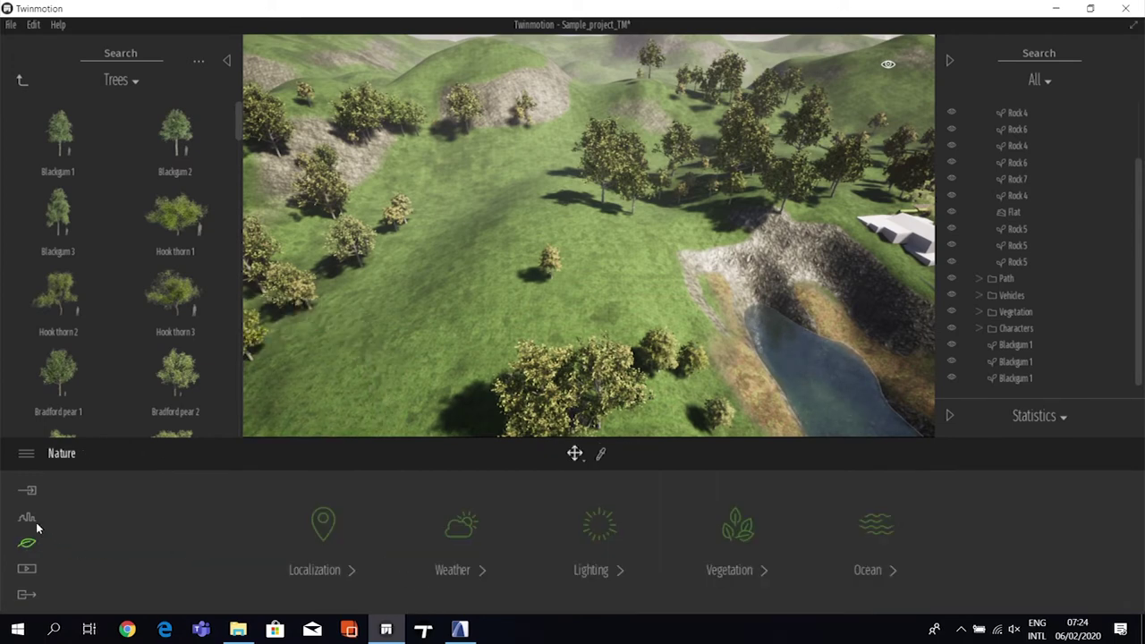
- Draw an Urban bicycle path across the grass from the white building by the rock, past the house, towards the lake
click(28, 521)
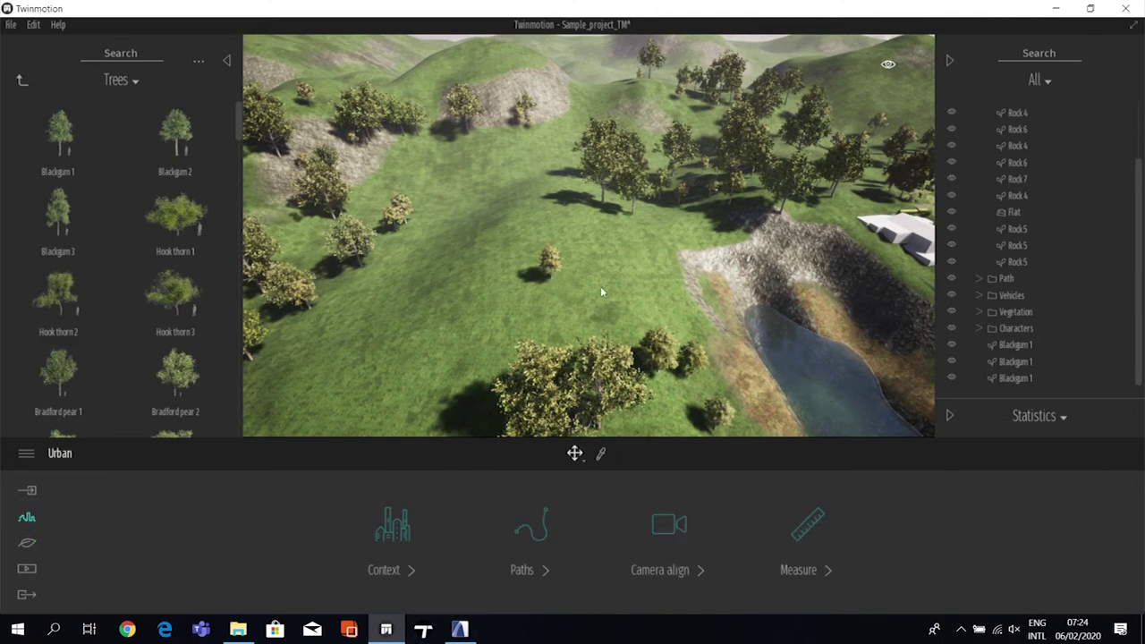
drag(647, 316, 510, 322)
key(Right)
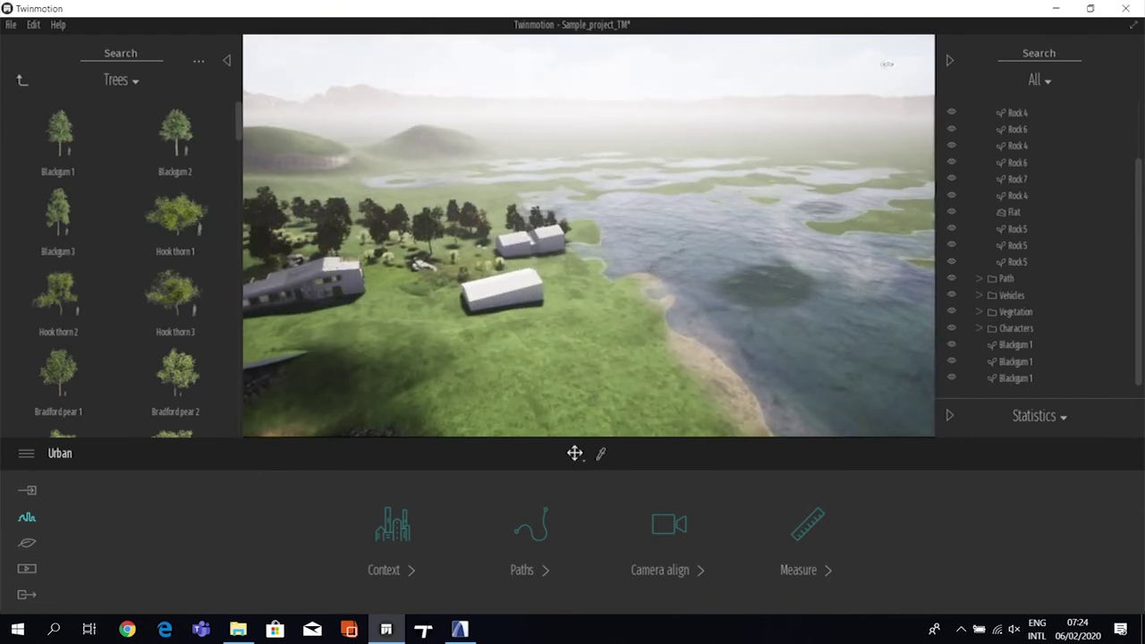
key(Left)
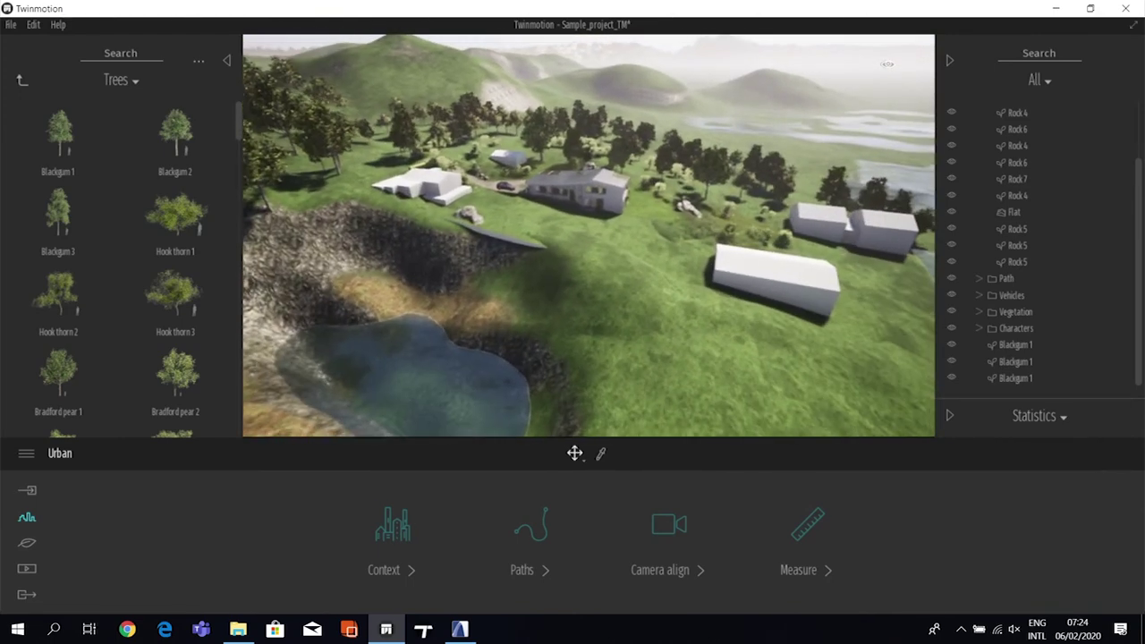
key(Up)
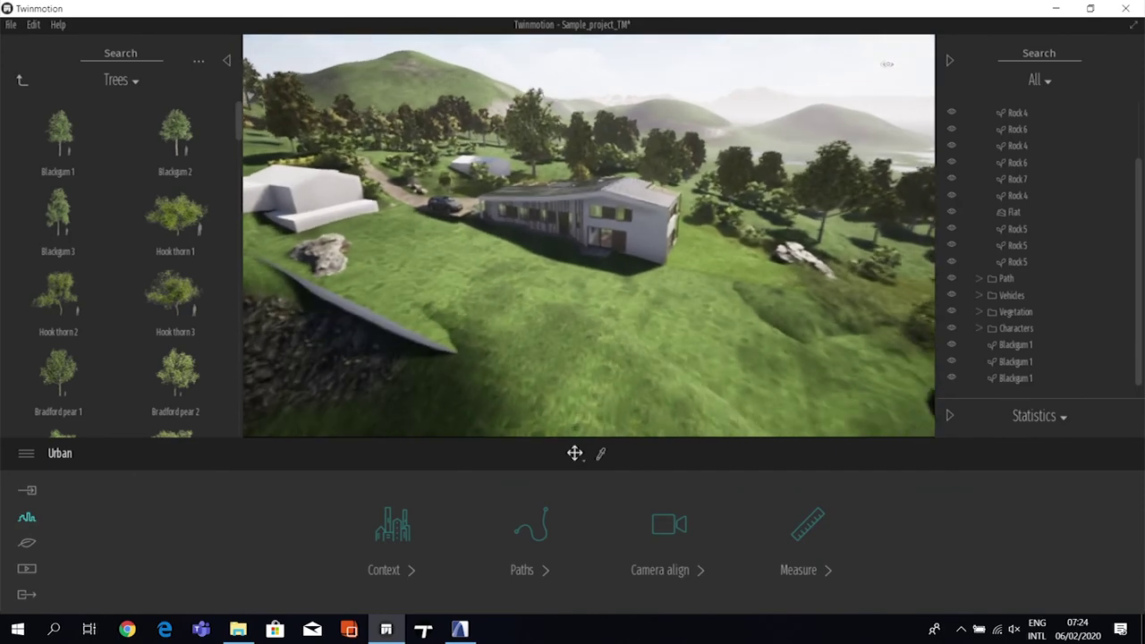
key(Up)
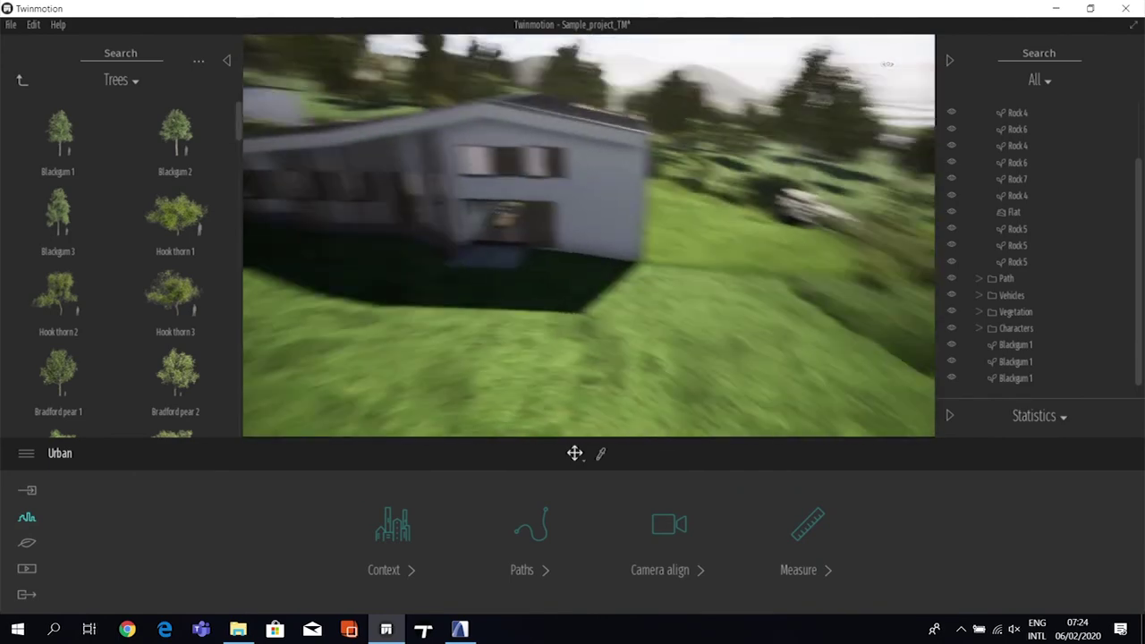
key(Up)
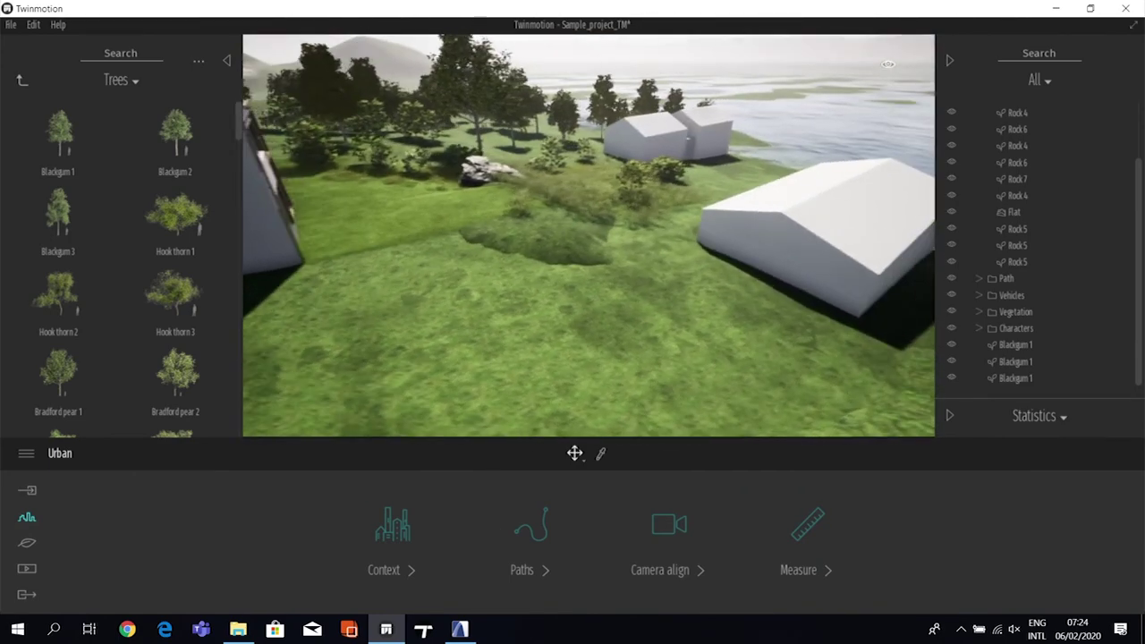
key(Down)
right_drag(653, 269, 653, 268)
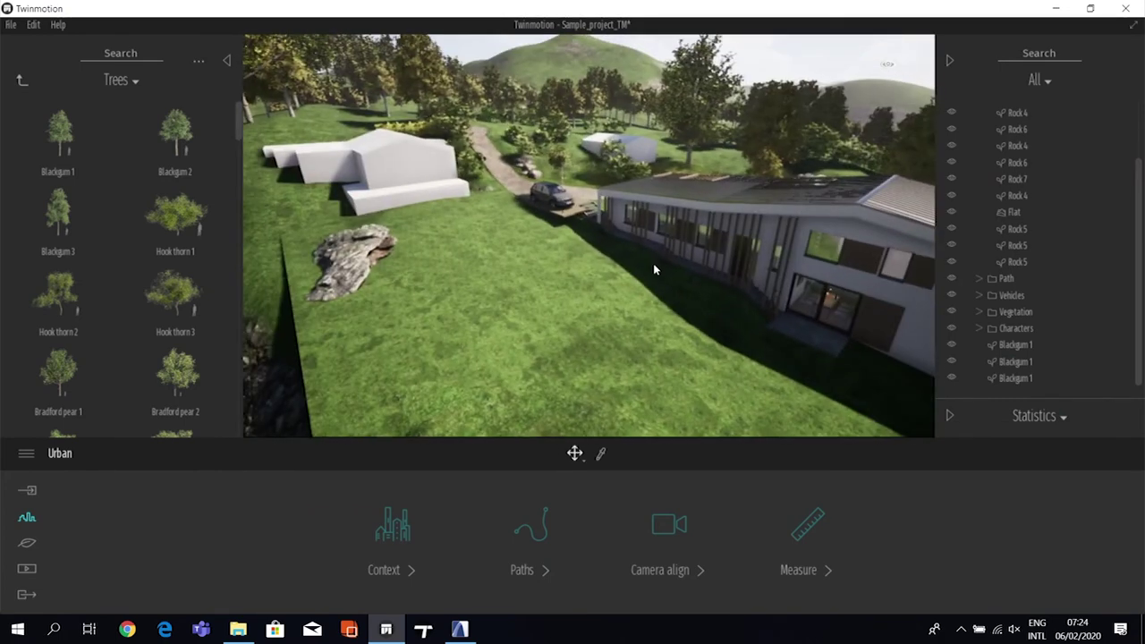
click(557, 537)
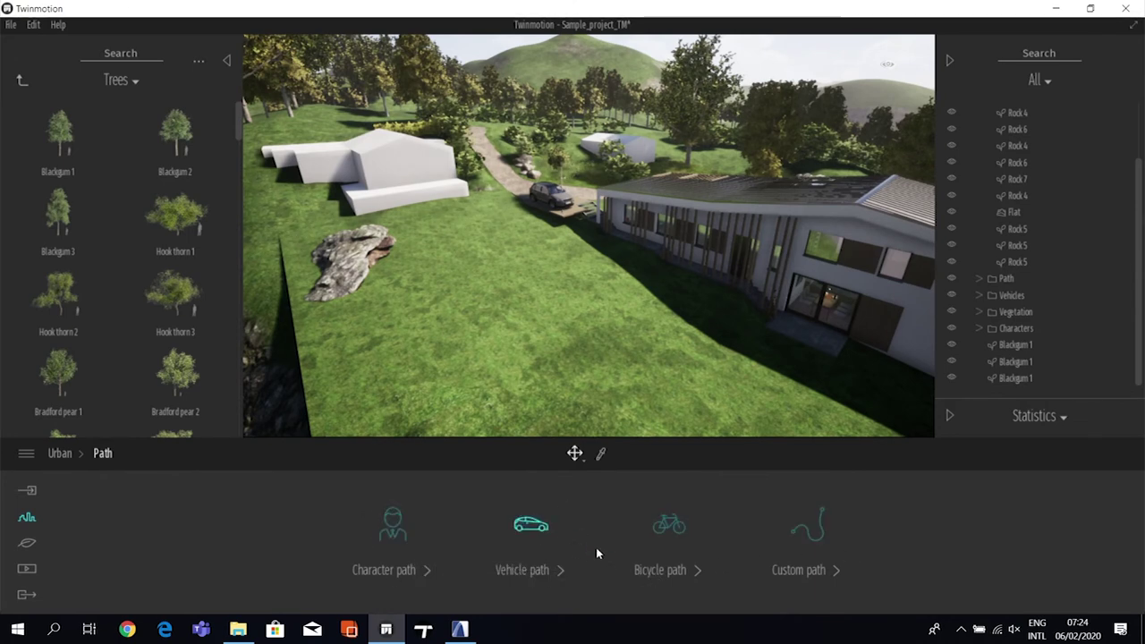
click(669, 525)
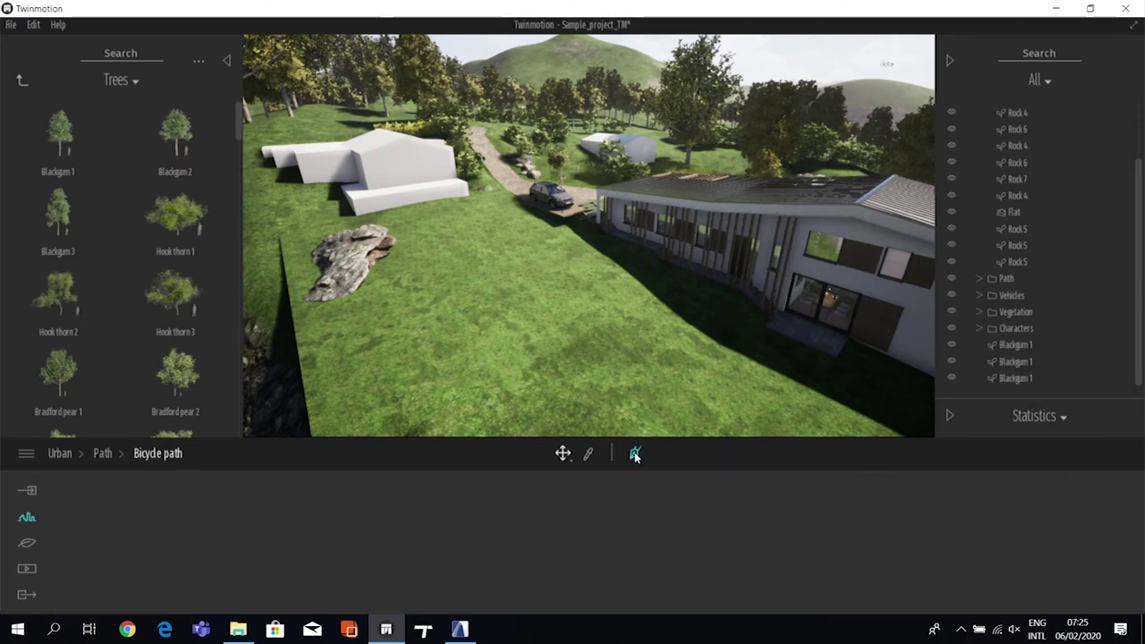
click(618, 429)
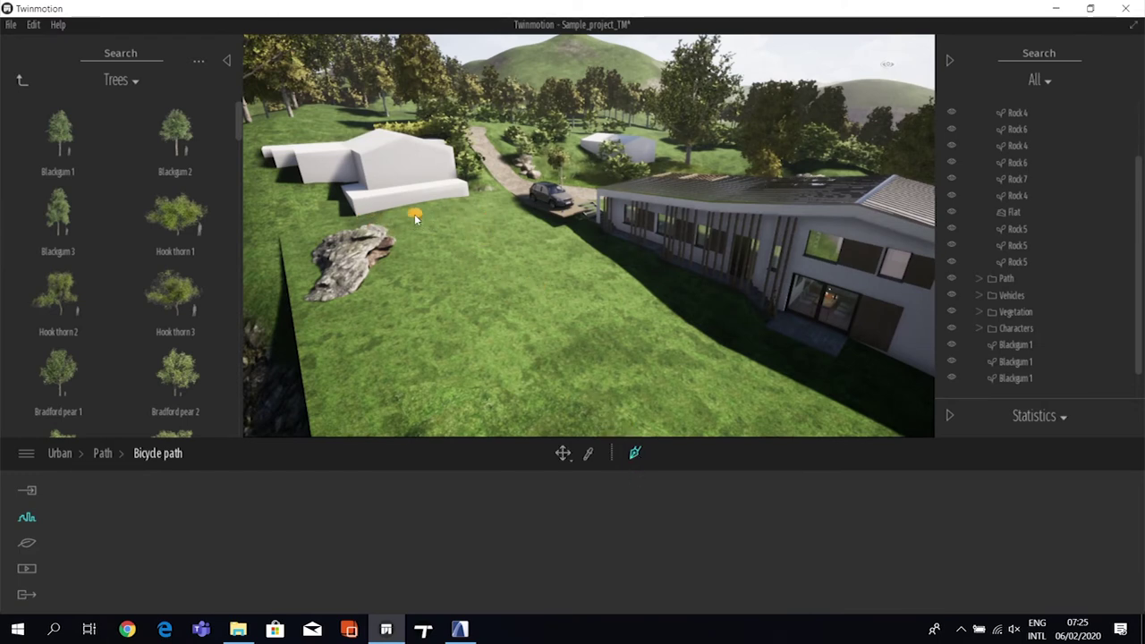
mouse_move(734, 404)
right_down()
mouse_move(758, 389)
mouse_move(729, 396)
mouse_move(707, 378)
mouse_move(684, 314)
right_up()
click(683, 297)
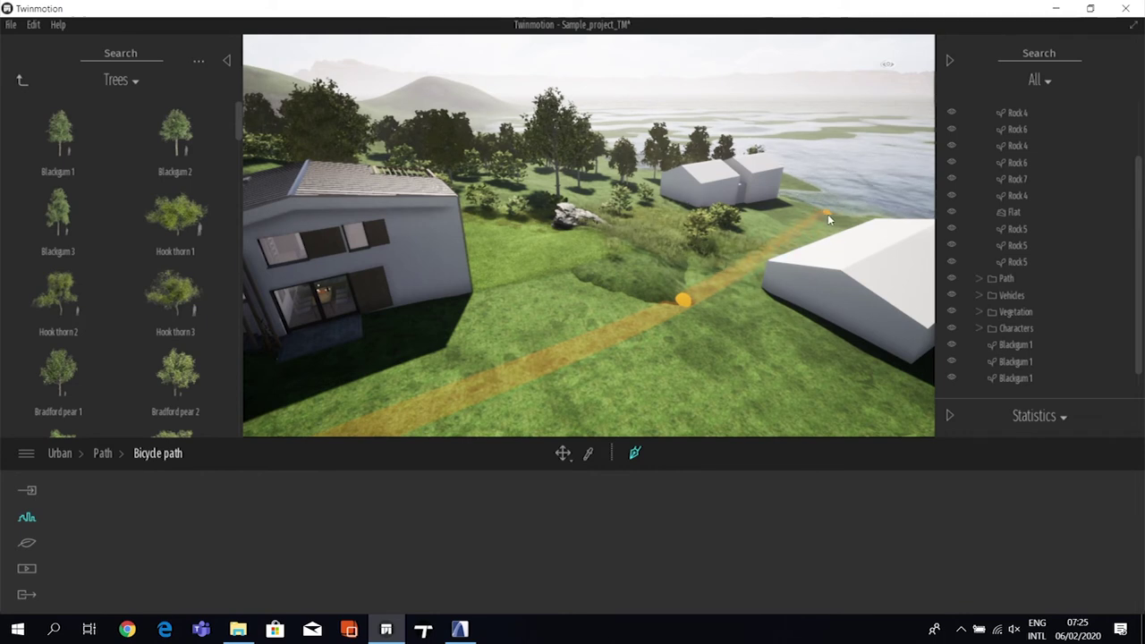
double_click(827, 214)
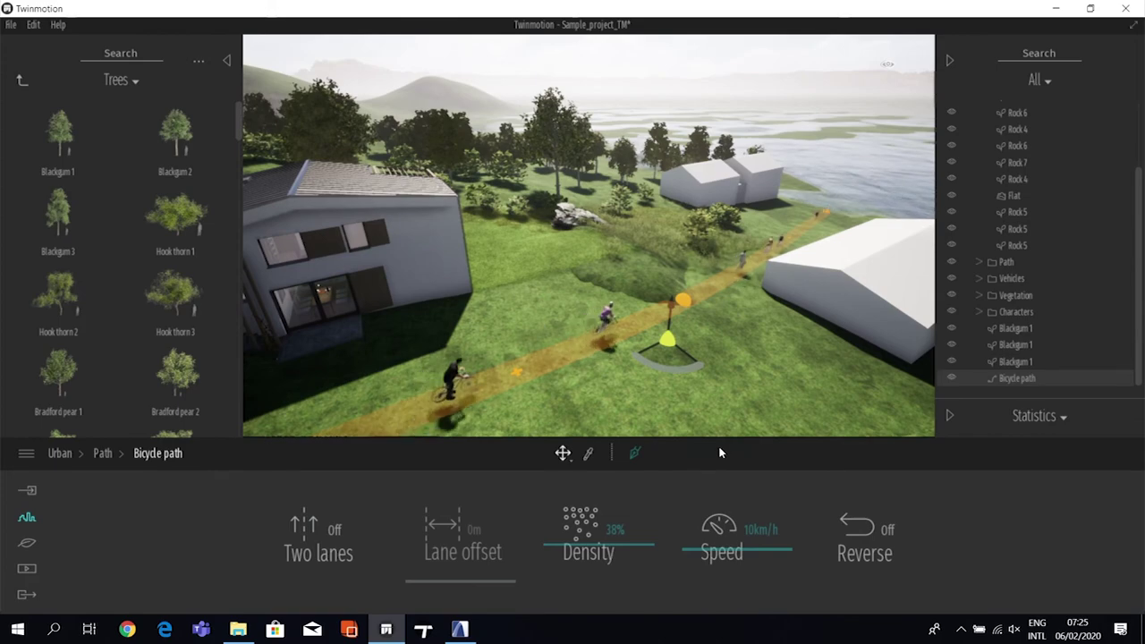
drag(720, 430, 520, 497)
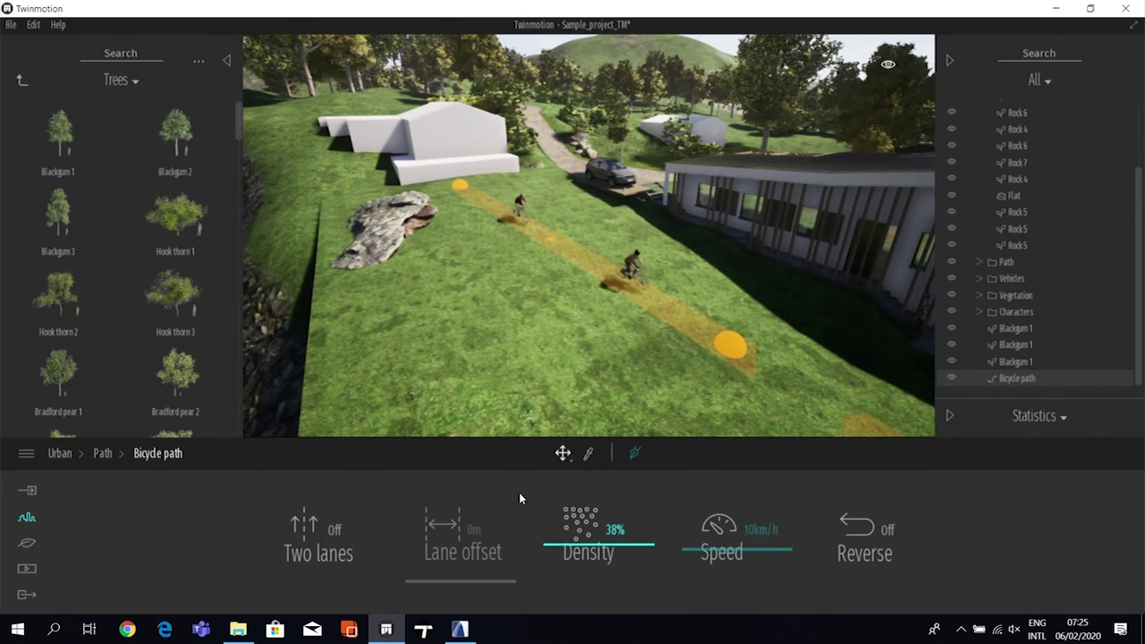
- Draw a vehicle path across the grass from beside the pool to the lake shore
click(102, 454)
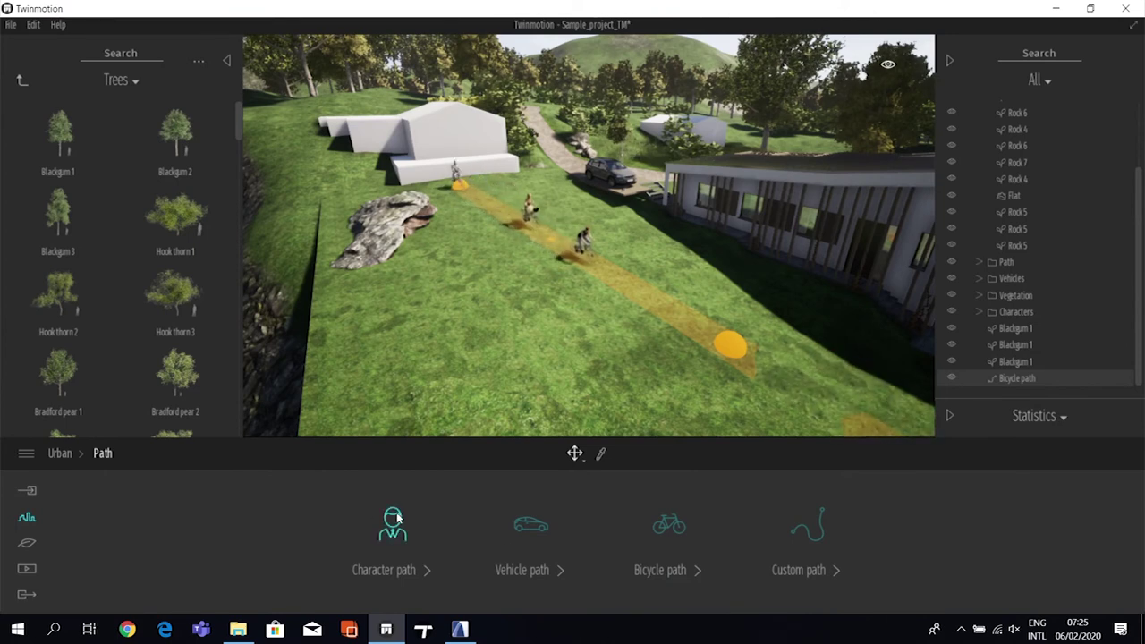
drag(558, 313, 680, 384)
drag(888, 63, 888, 63)
right_drag(715, 323, 715, 324)
click(533, 526)
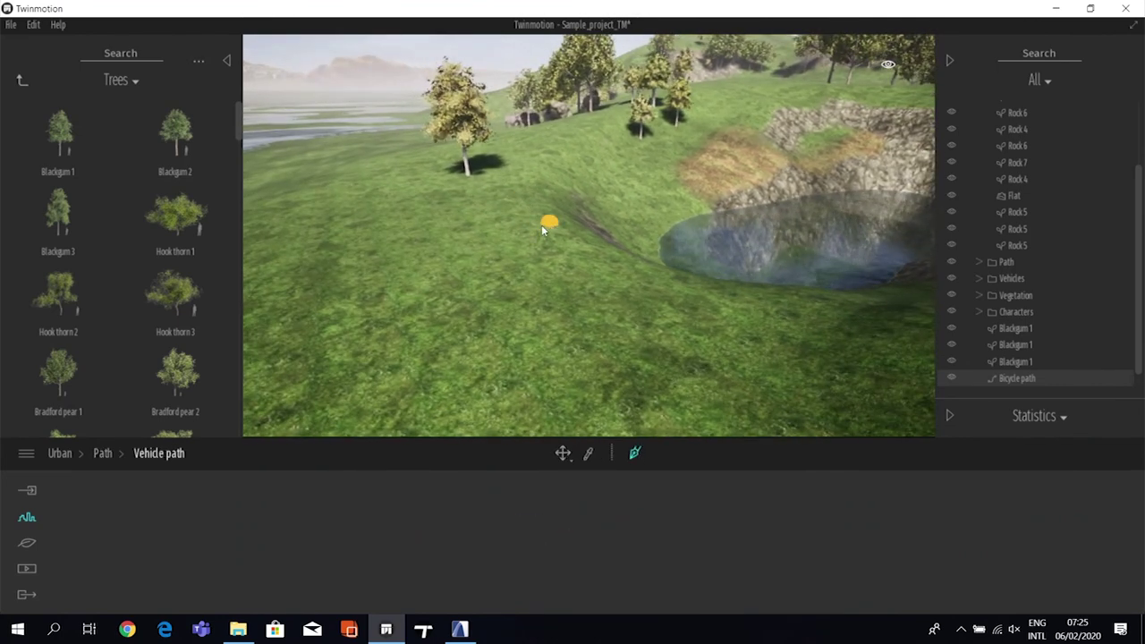
click(350, 227)
right_drag(354, 229, 412, 186)
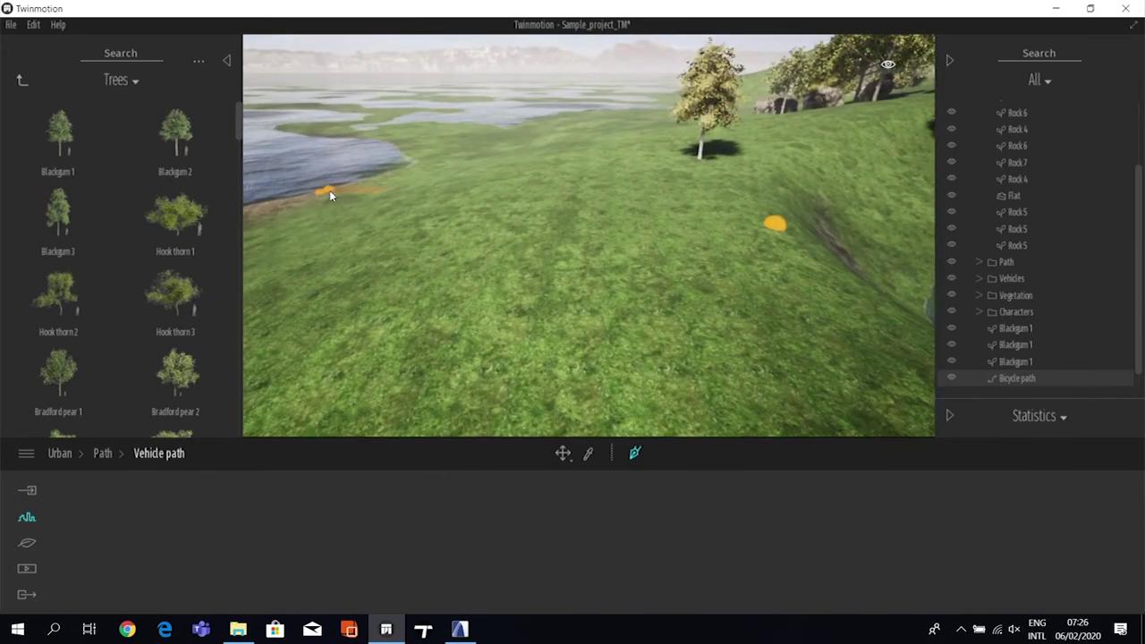
double_click(329, 194)
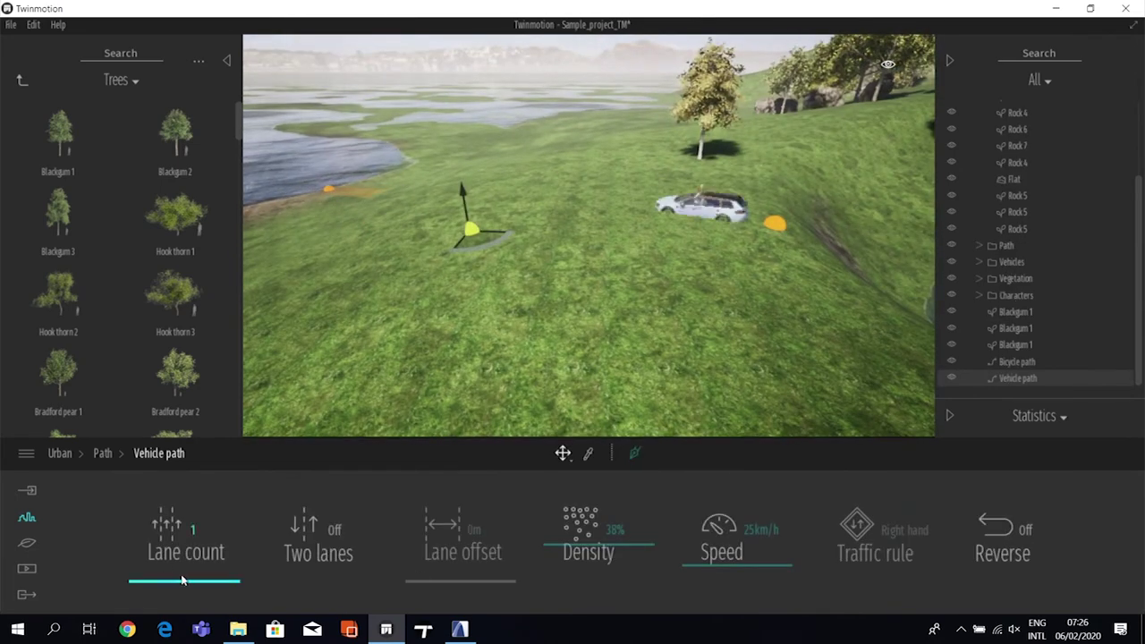
- Set the vehicle path's lane count to 3 and its speed to 30 km/h
drag(174, 552, 224, 540)
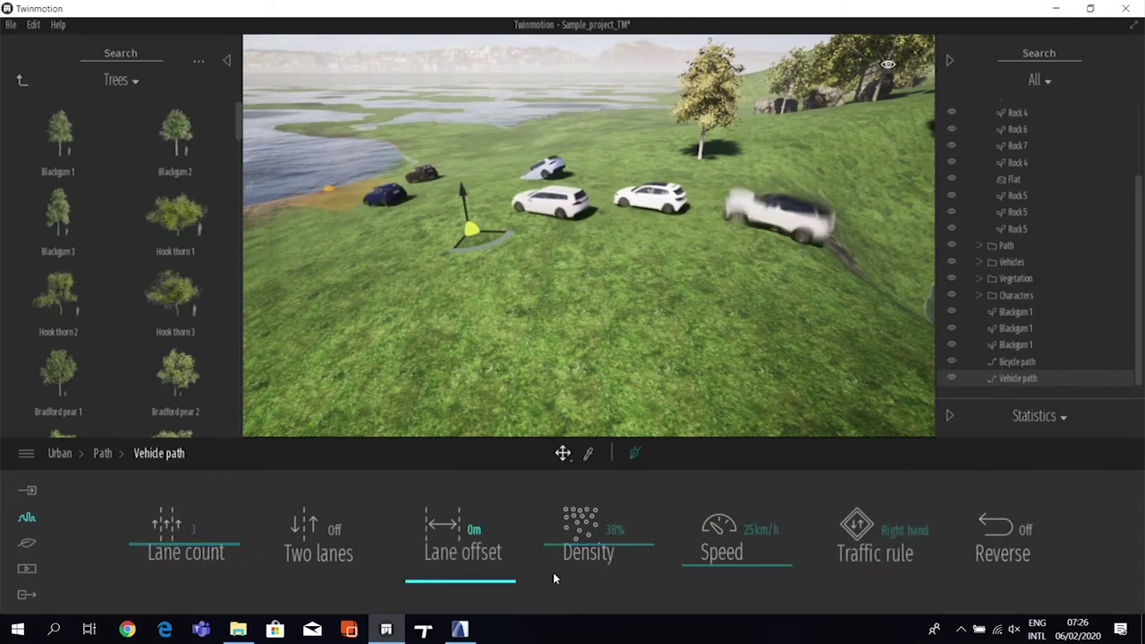
mouse_move(715, 566)
mouse_down()
mouse_move(729, 498)
mouse_move(733, 562)
mouse_up()
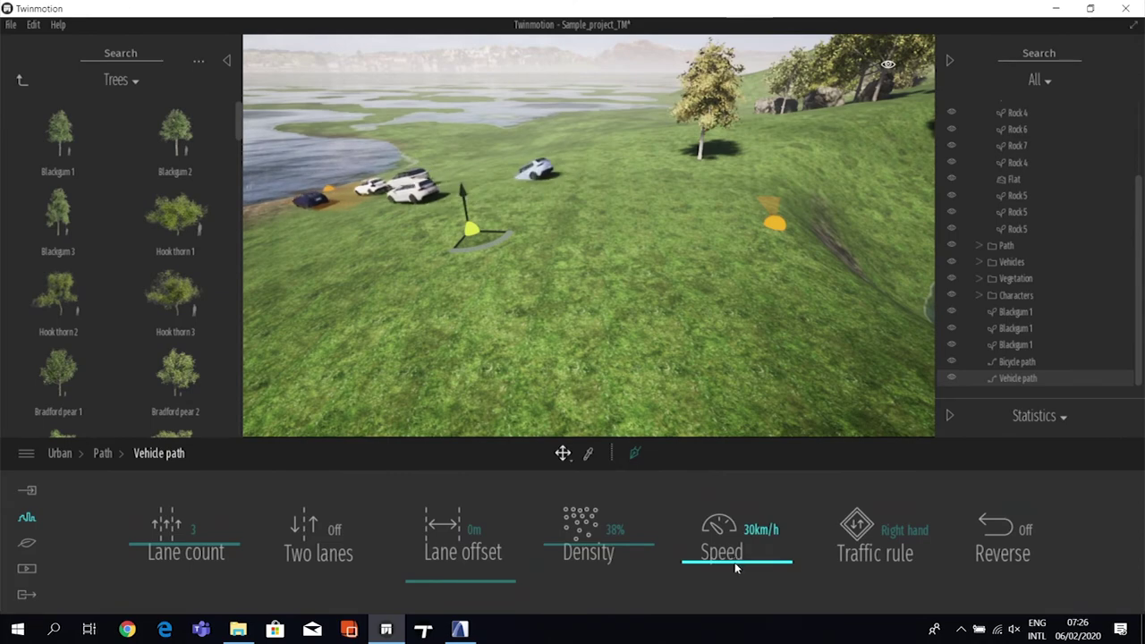
drag(689, 414, 658, 350)
drag(887, 64, 887, 63)
drag(617, 286, 598, 302)
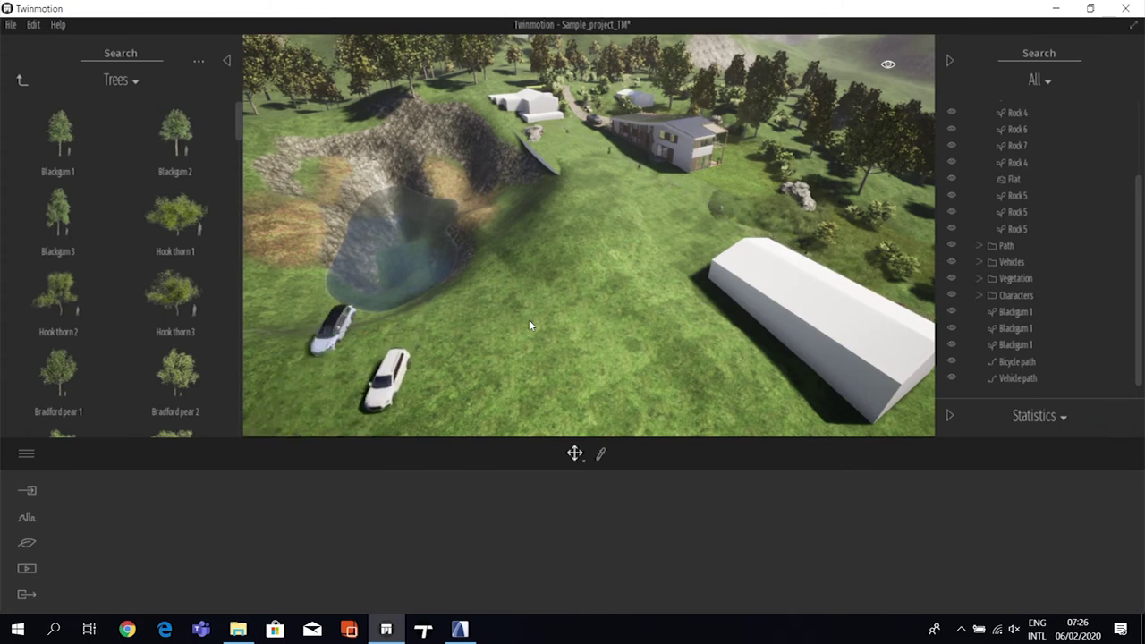
- Reshape the vehicle path by moving its pool-side end beyond the single tree and its lake-side end inland onto the grass
drag(560, 296, 651, 193)
click(654, 193)
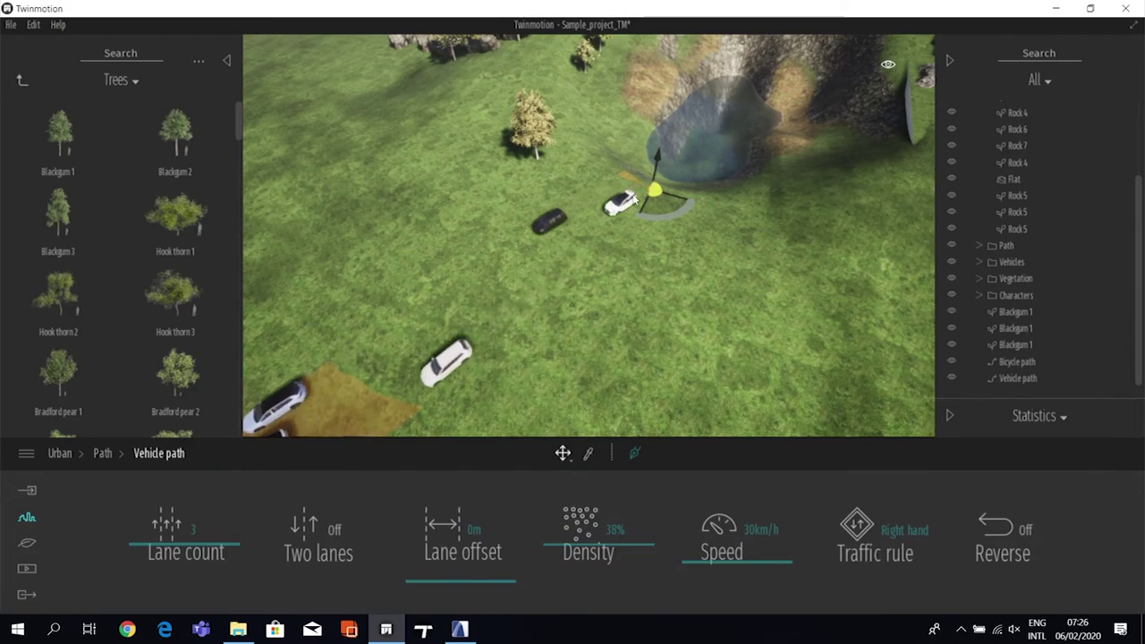
drag(638, 199, 443, 132)
scroll(427, 192, down, 5)
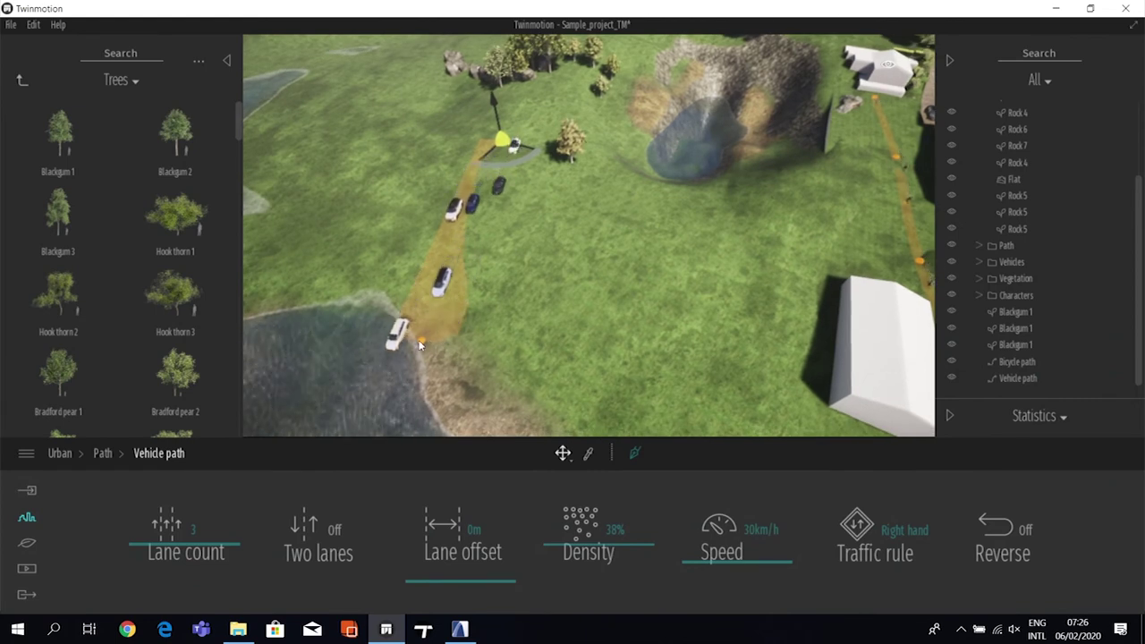
key(Escape)
click(309, 249)
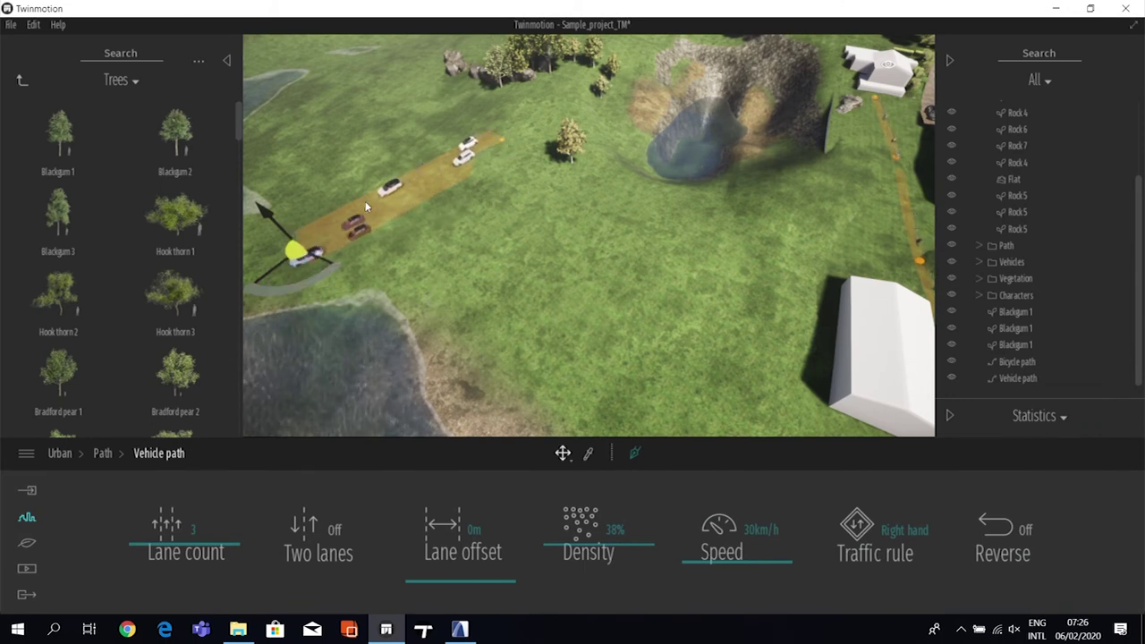
- Shift the vehicle path's lake-side end slightly further over the grass and finish editing the path
drag(263, 208, 284, 225)
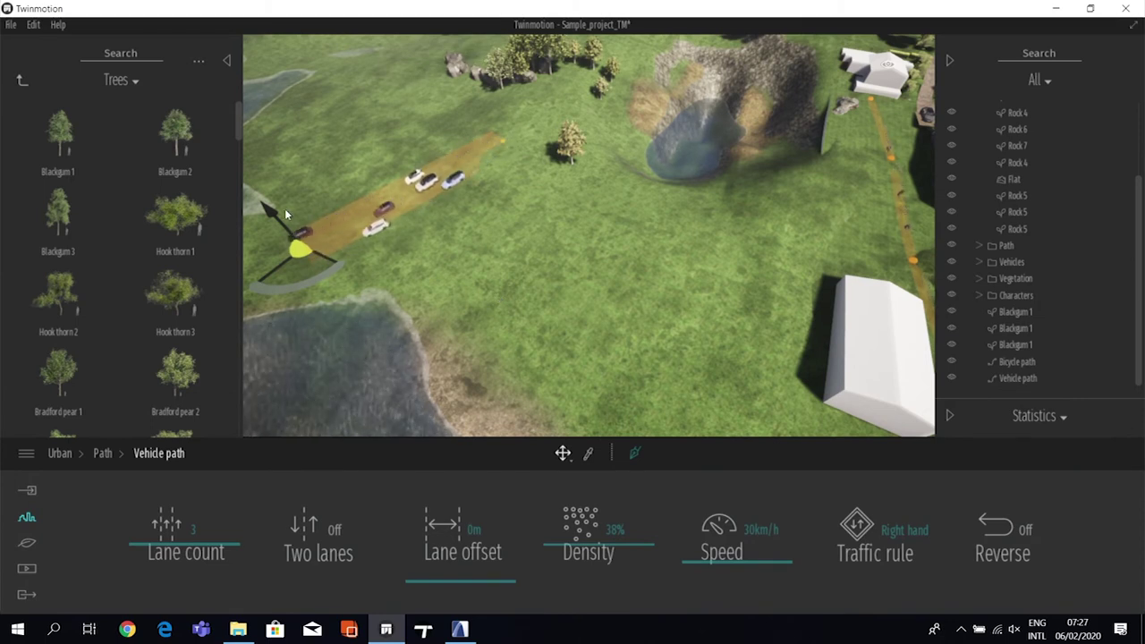
click(506, 140)
click(504, 143)
click(564, 183)
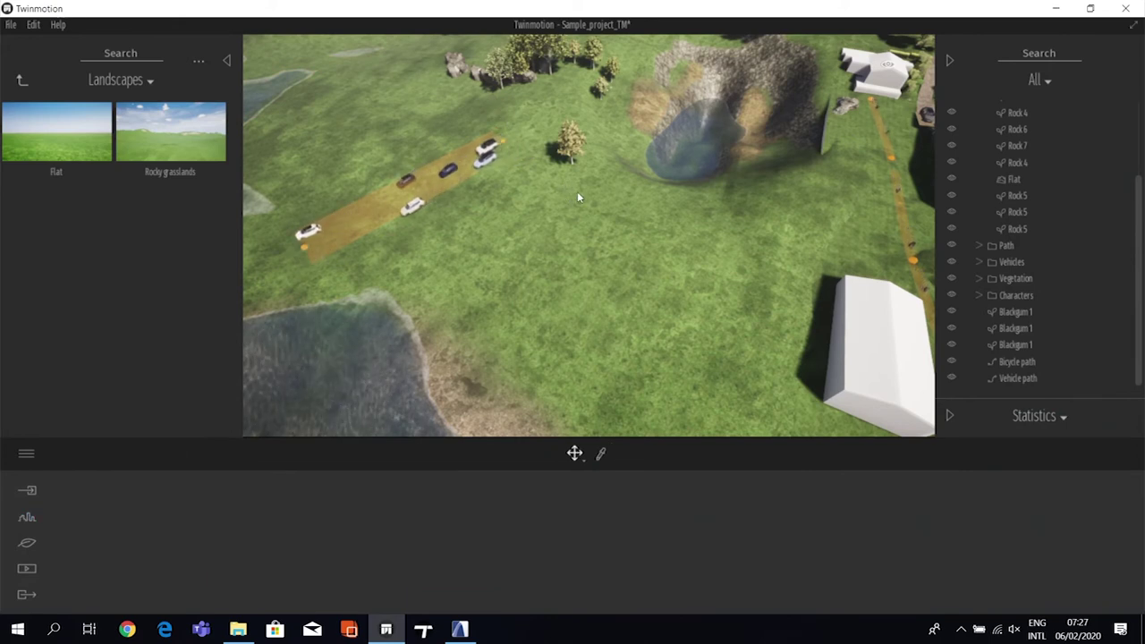
click(26, 545)
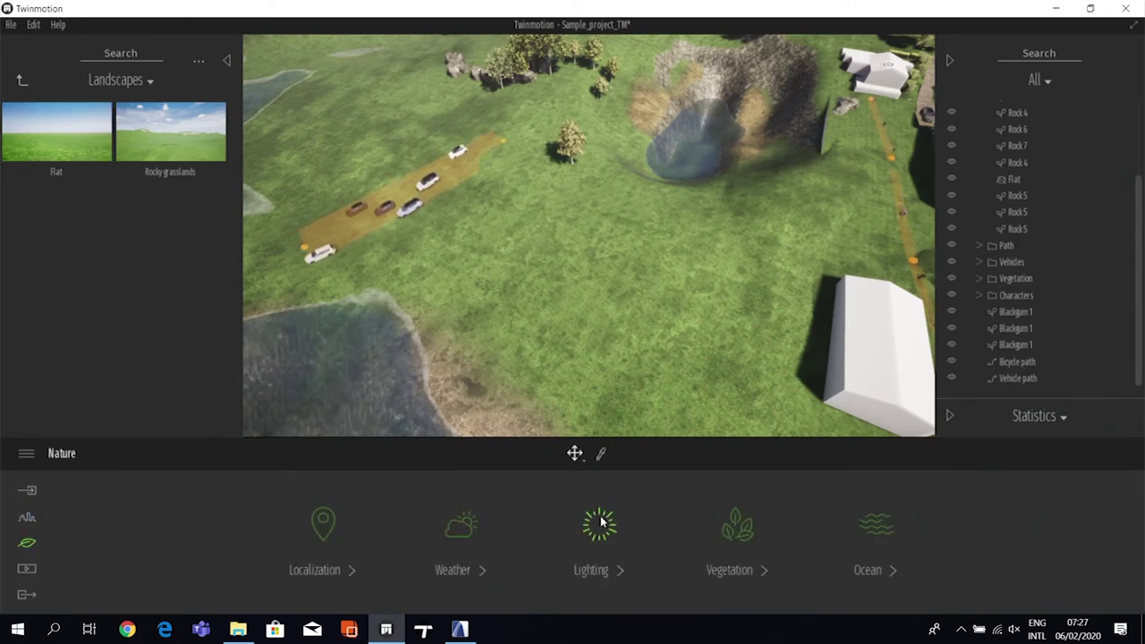
click(26, 522)
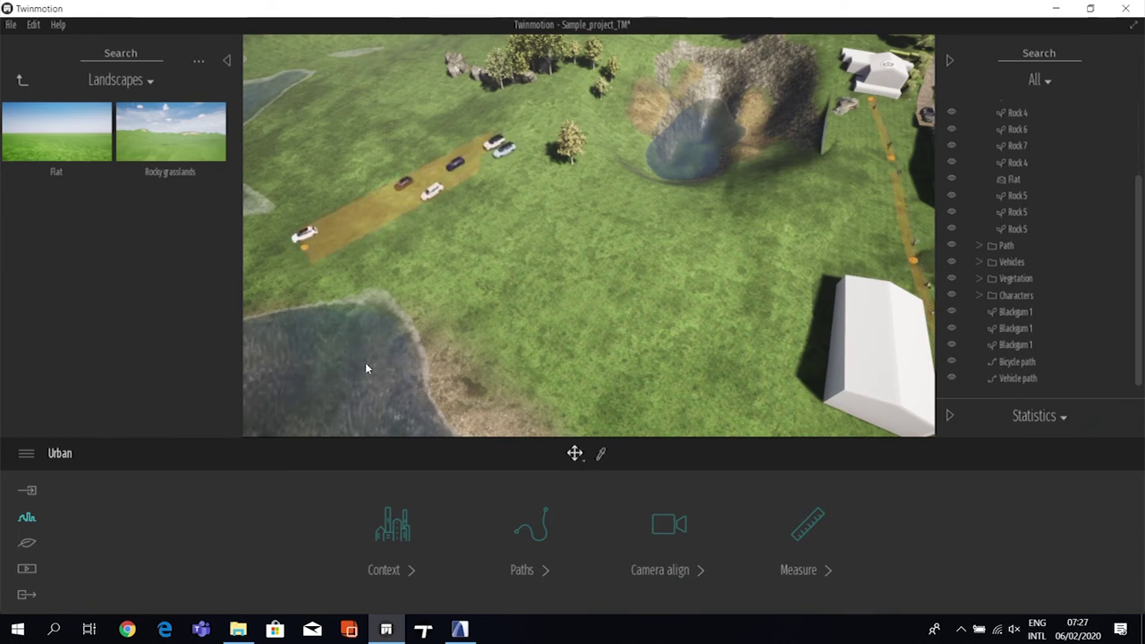
click(30, 569)
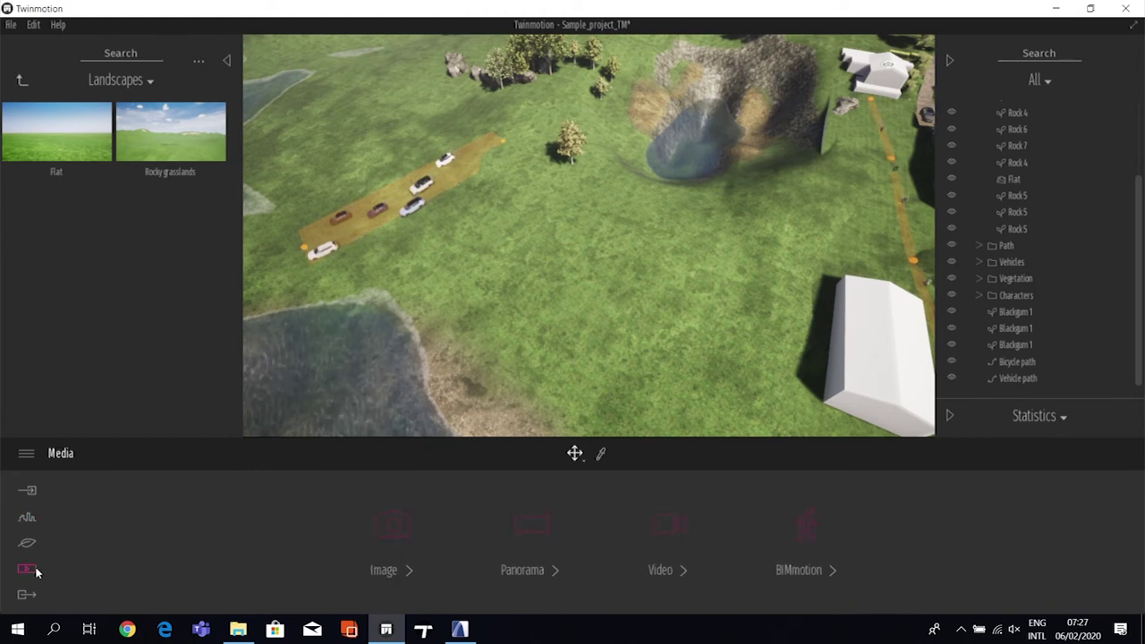
click(391, 524)
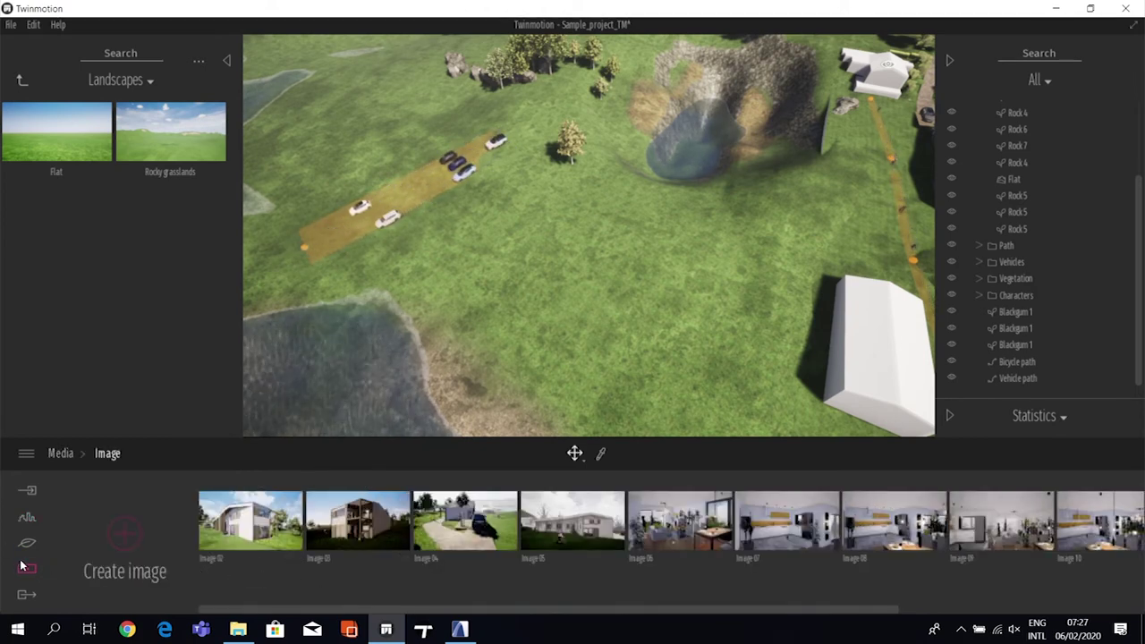
click(64, 453)
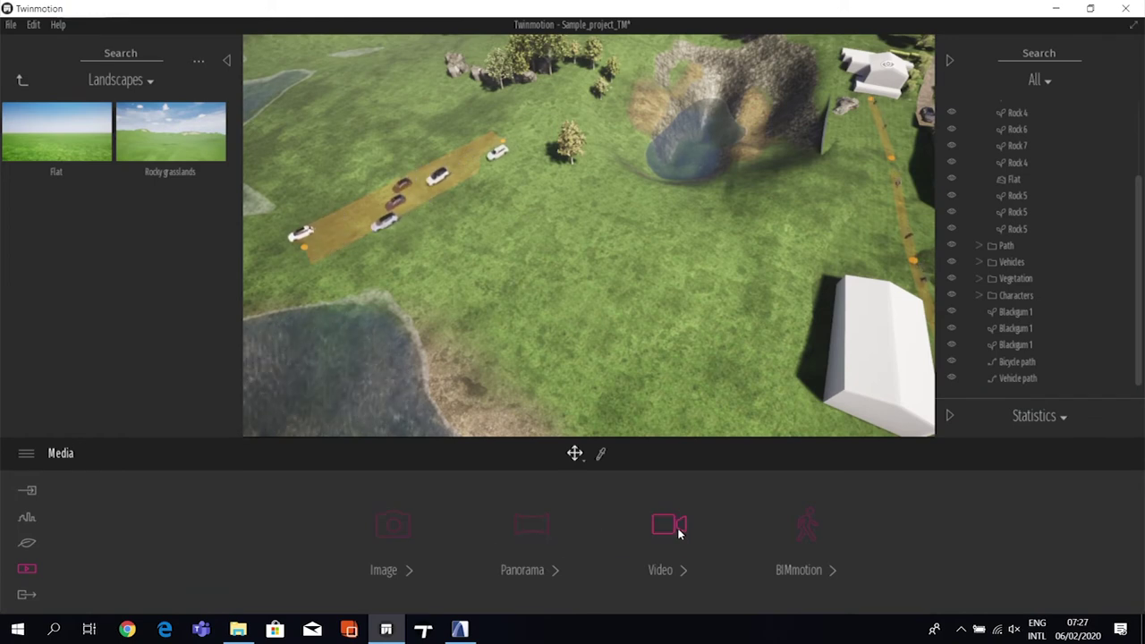
- Frame the house's balcony corner from above the garden and save the view as a new media image
click(395, 526)
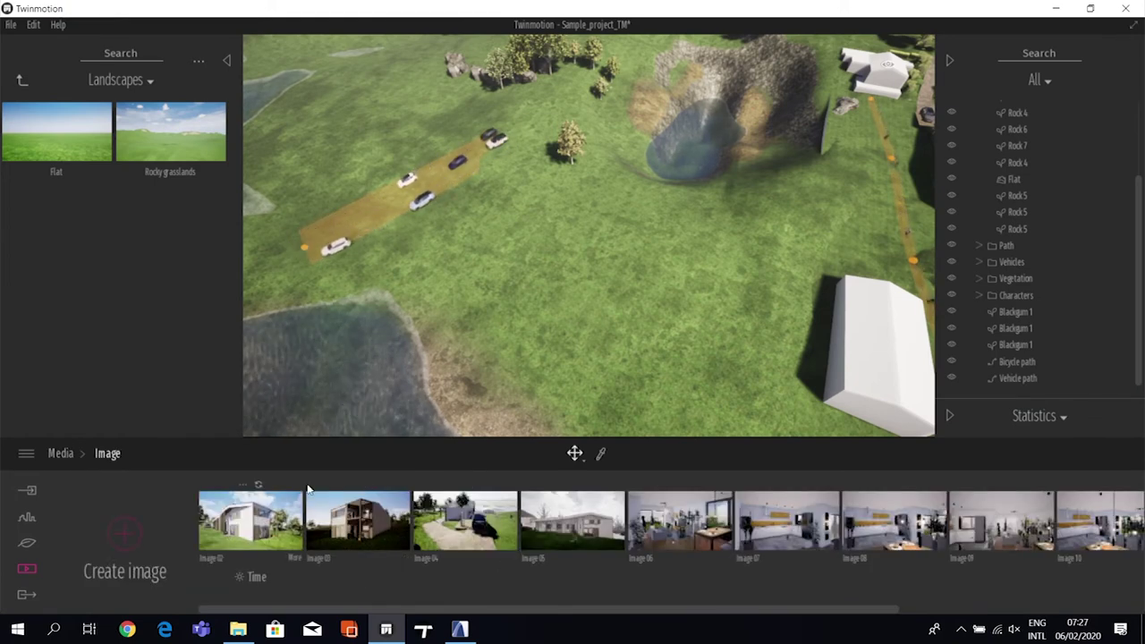
right_drag(598, 206, 465, 255)
key(Up)
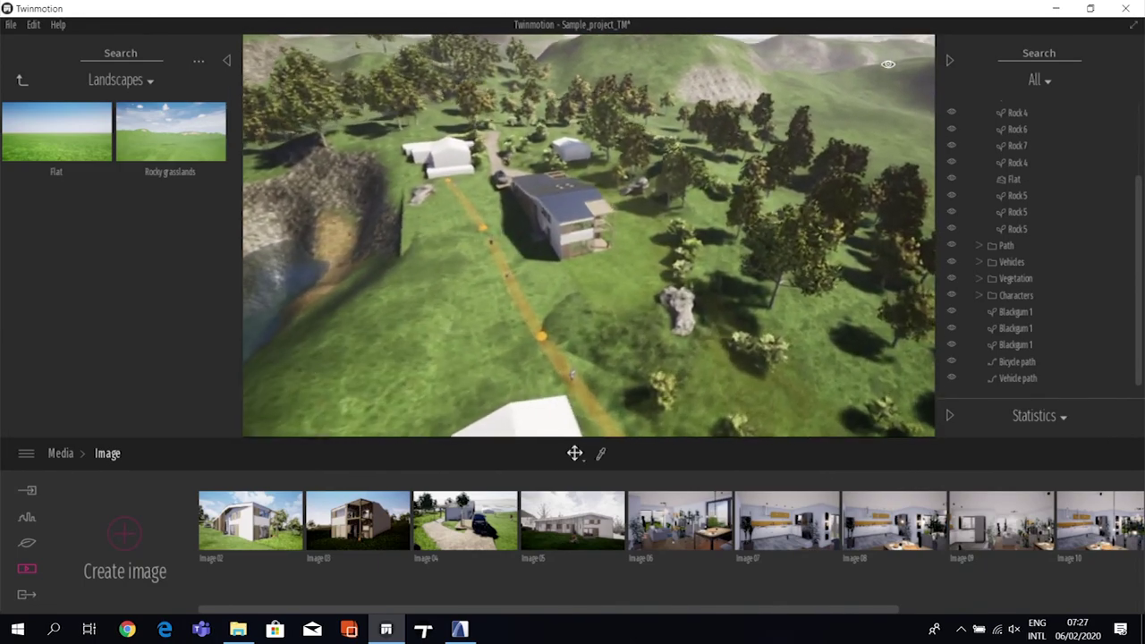
right_drag(501, 268, 558, 277)
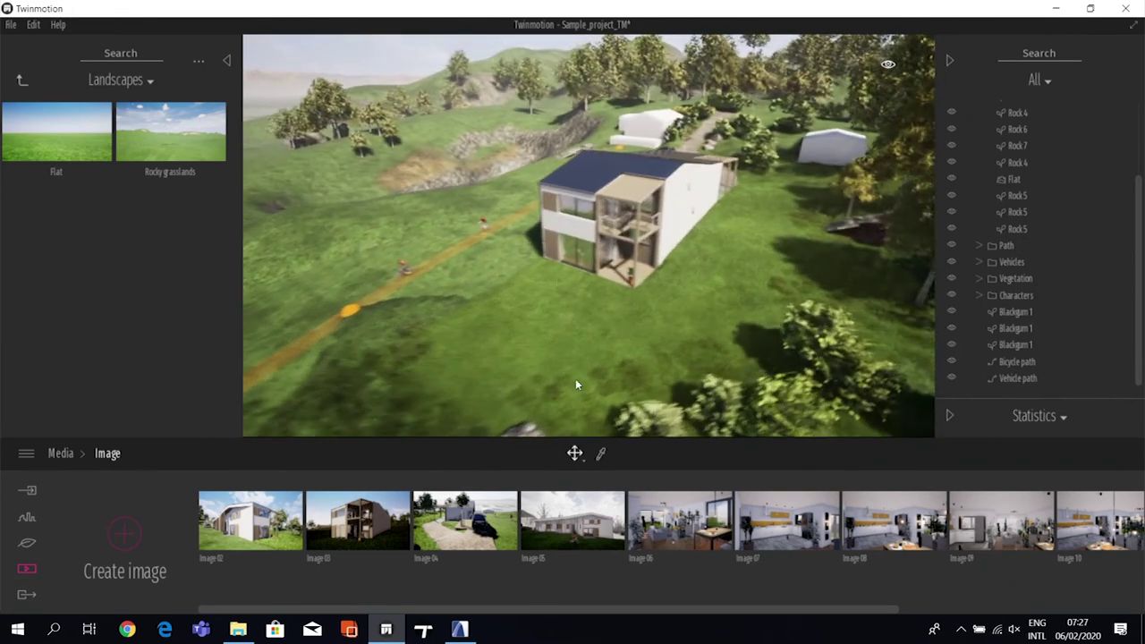
drag(626, 611, 157, 529)
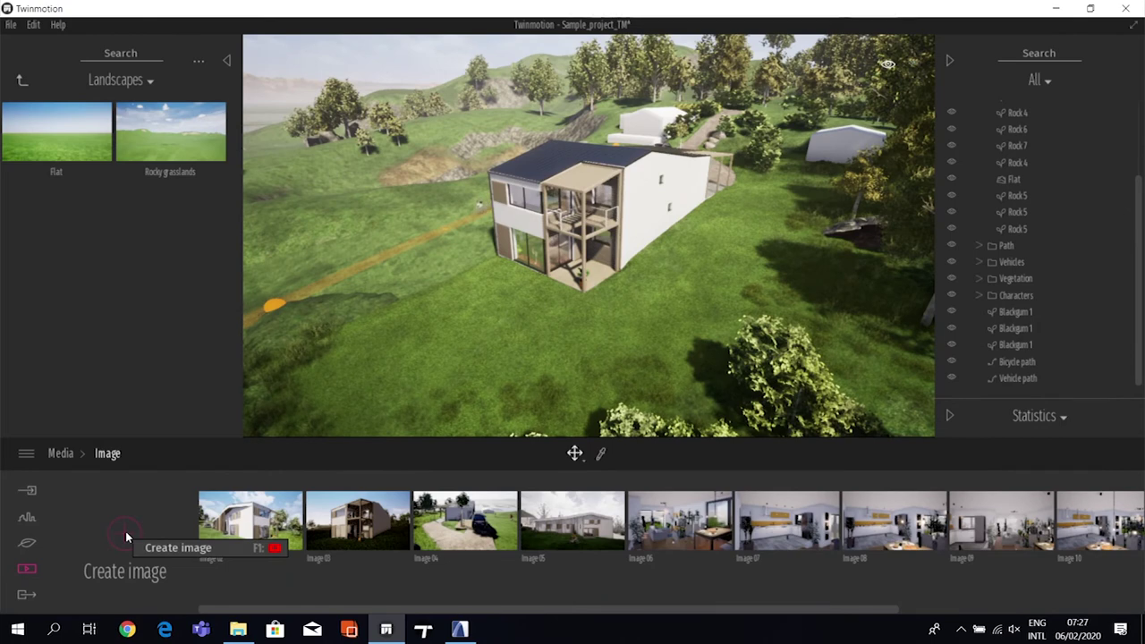
click(125, 531)
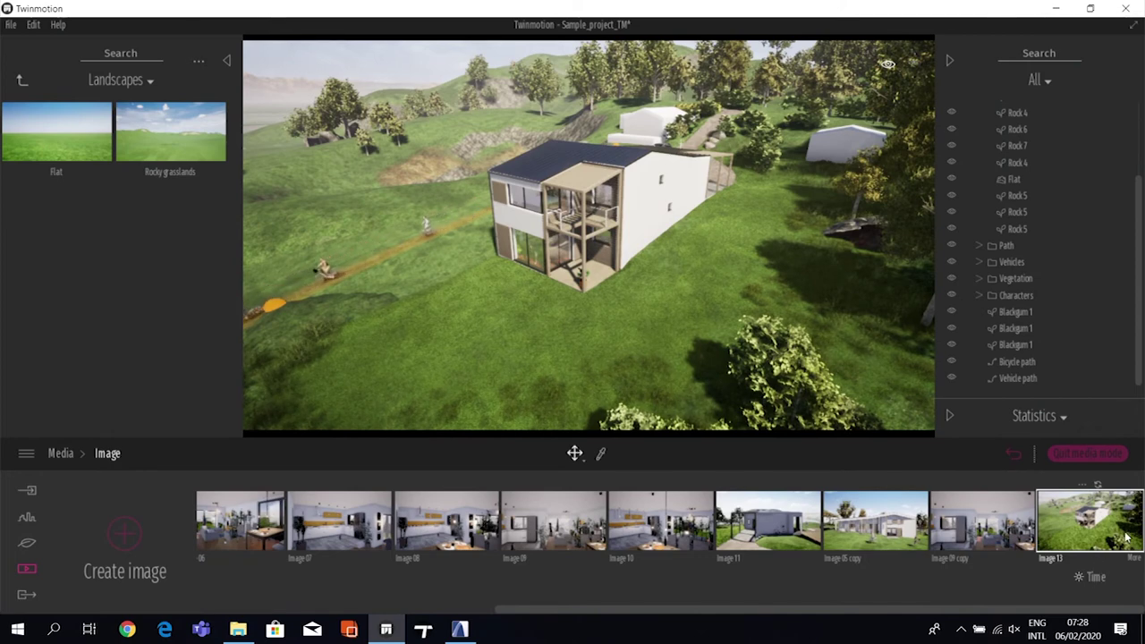
- Look at the setting categories available for the new image, from camera settings to visual effects
click(1135, 559)
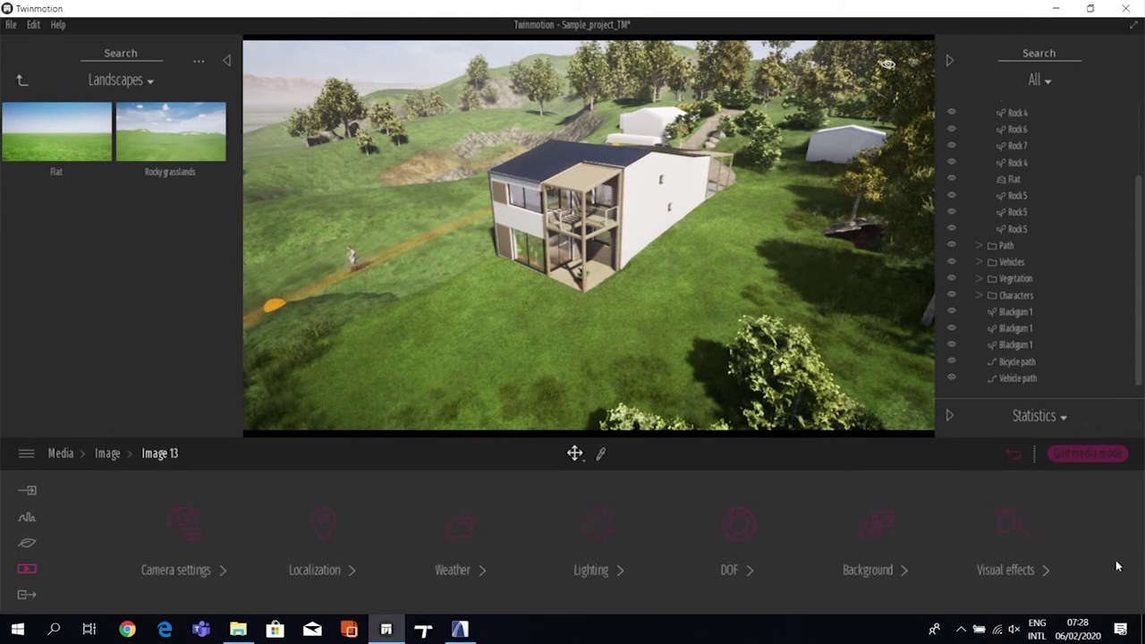
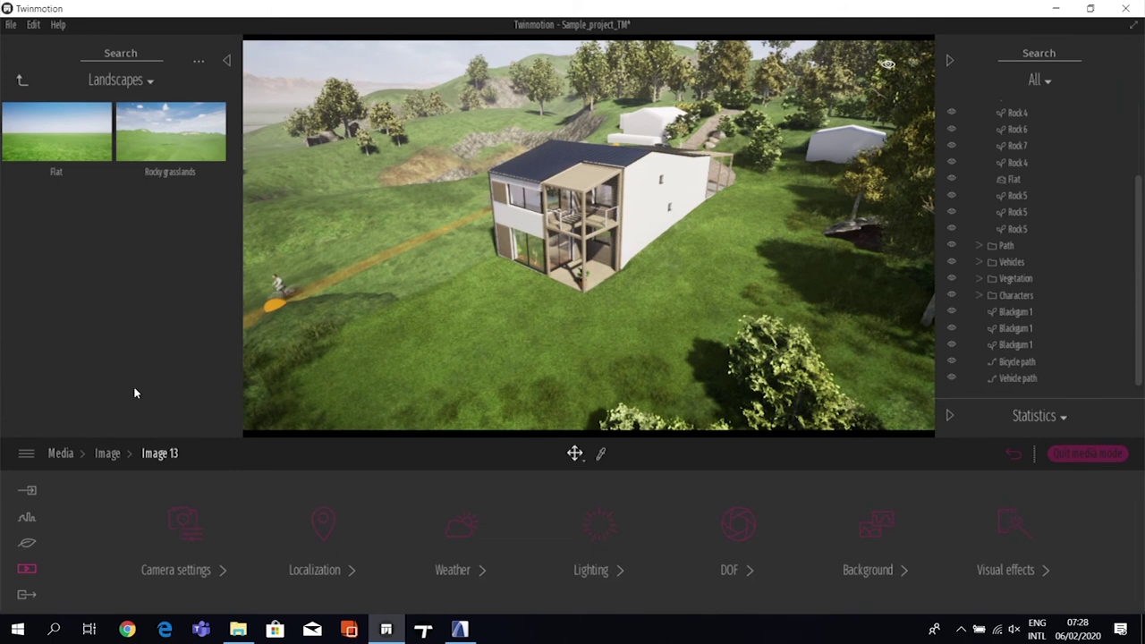
click(119, 452)
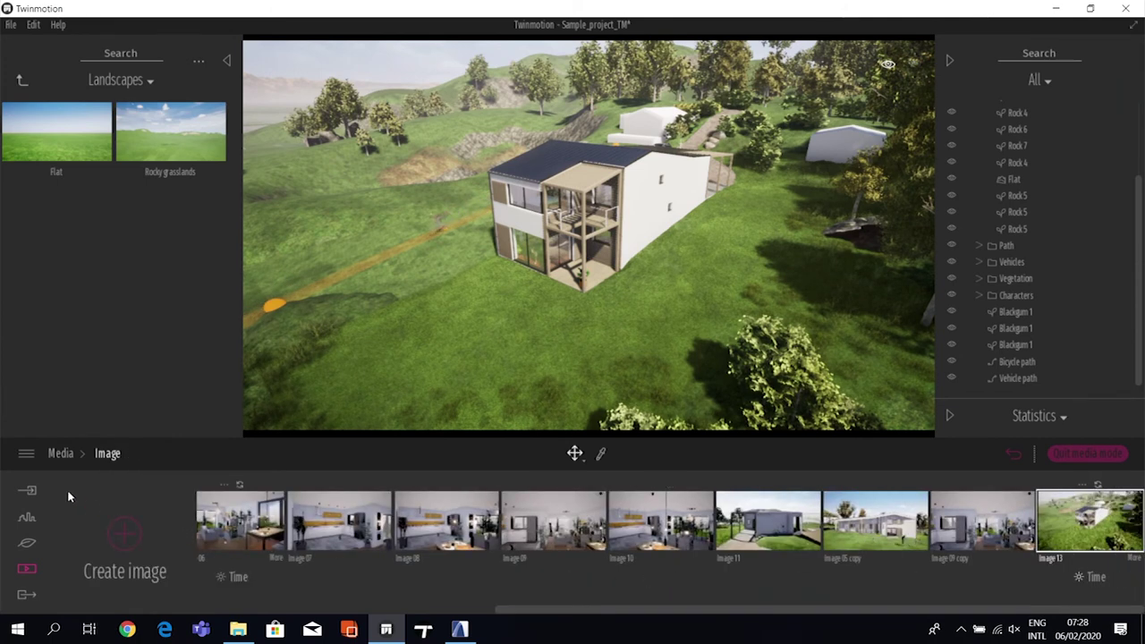
click(60, 453)
- Mark Image 06, Image 07 and Image 08 for export, and clear the selection again
click(26, 595)
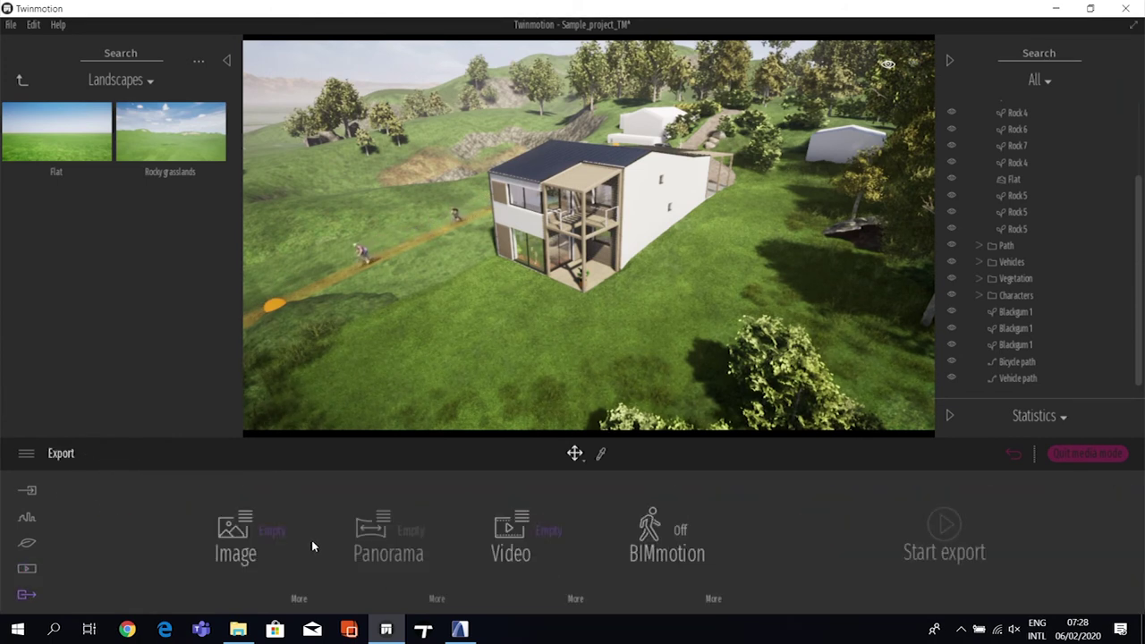
click(273, 531)
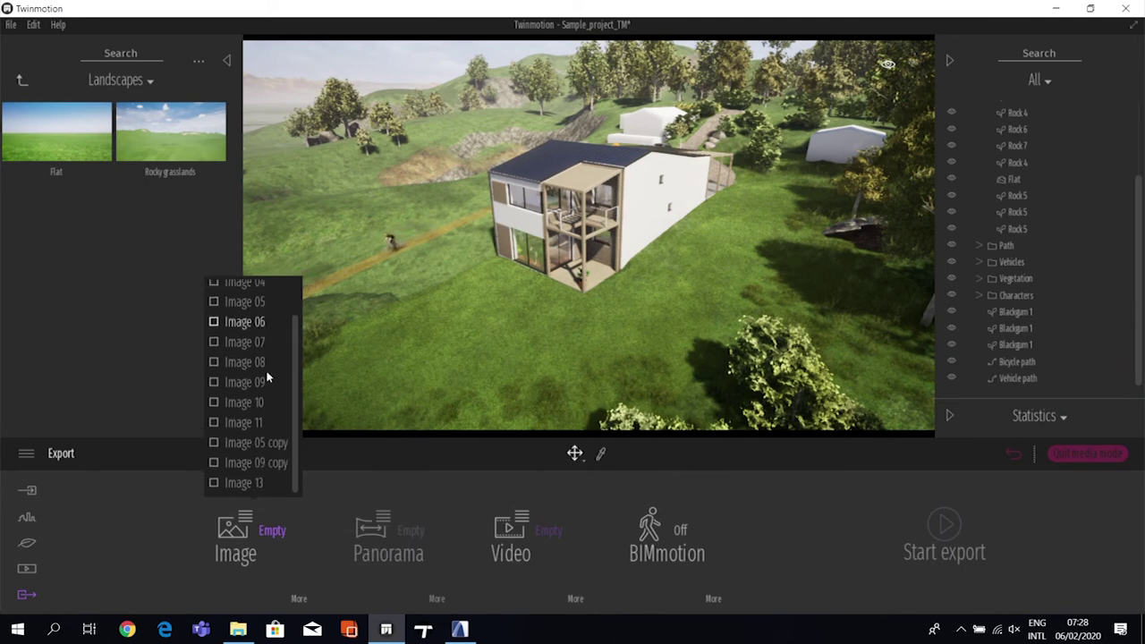
click(272, 530)
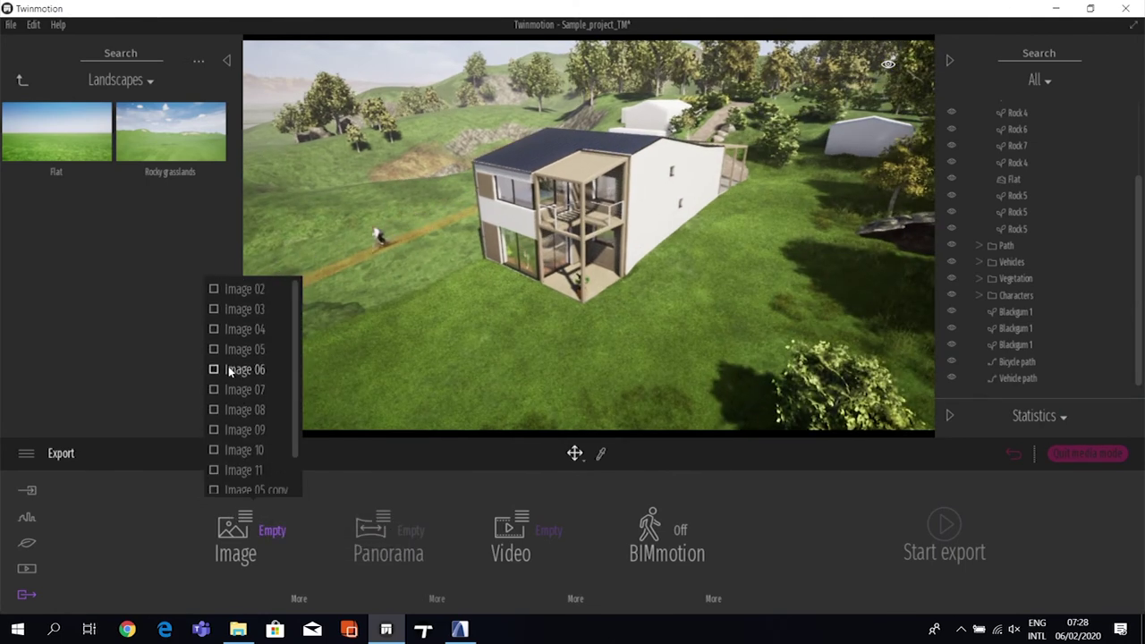
click(214, 370)
click(213, 390)
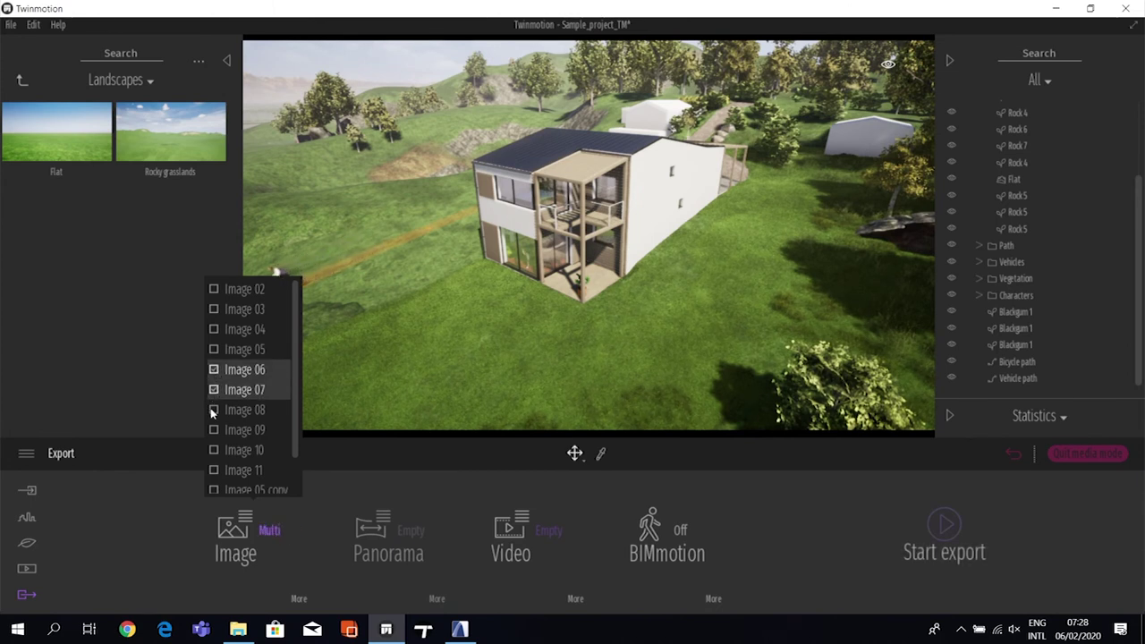
click(214, 409)
click(214, 390)
click(214, 369)
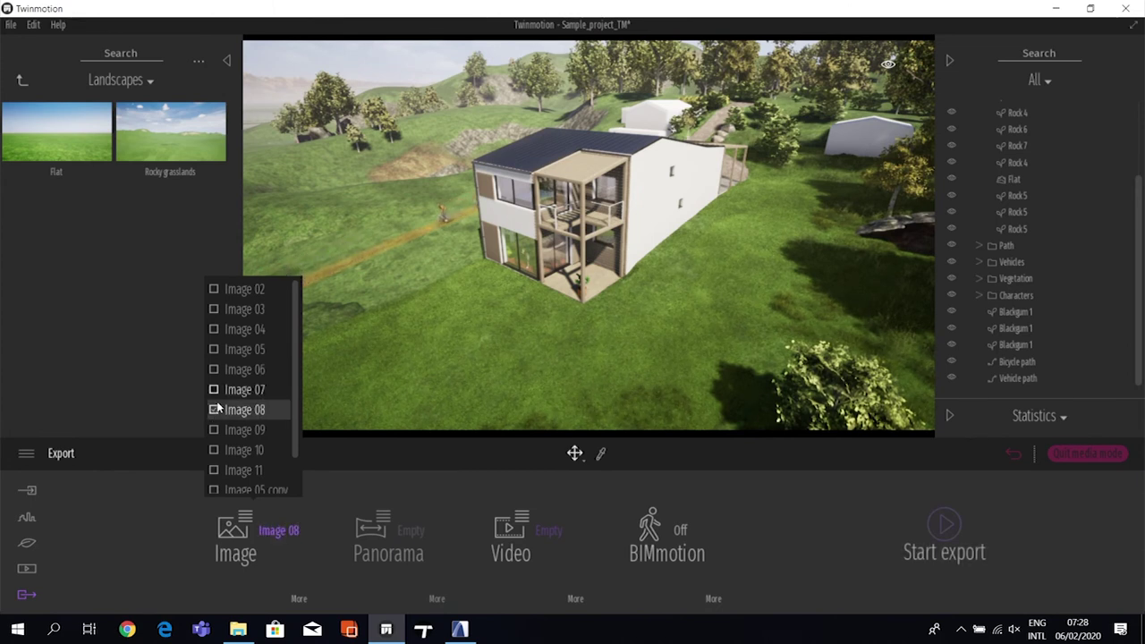
click(214, 410)
- Open Clip 02 among the video clips and compare the views of its two keyframes
click(25, 573)
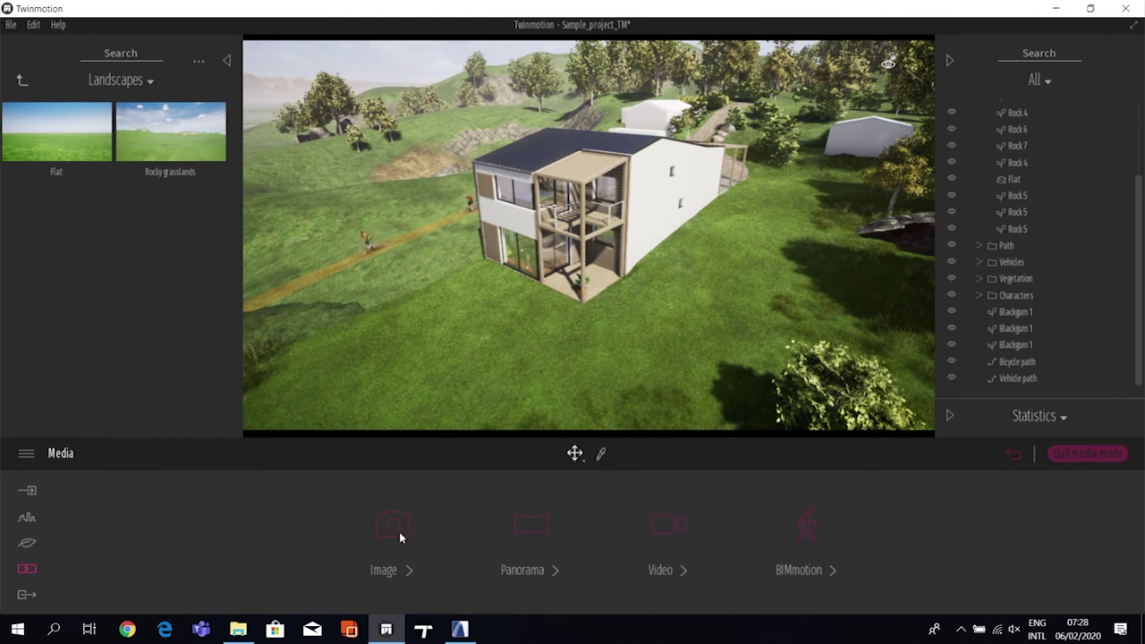
mouse_move(707, 550)
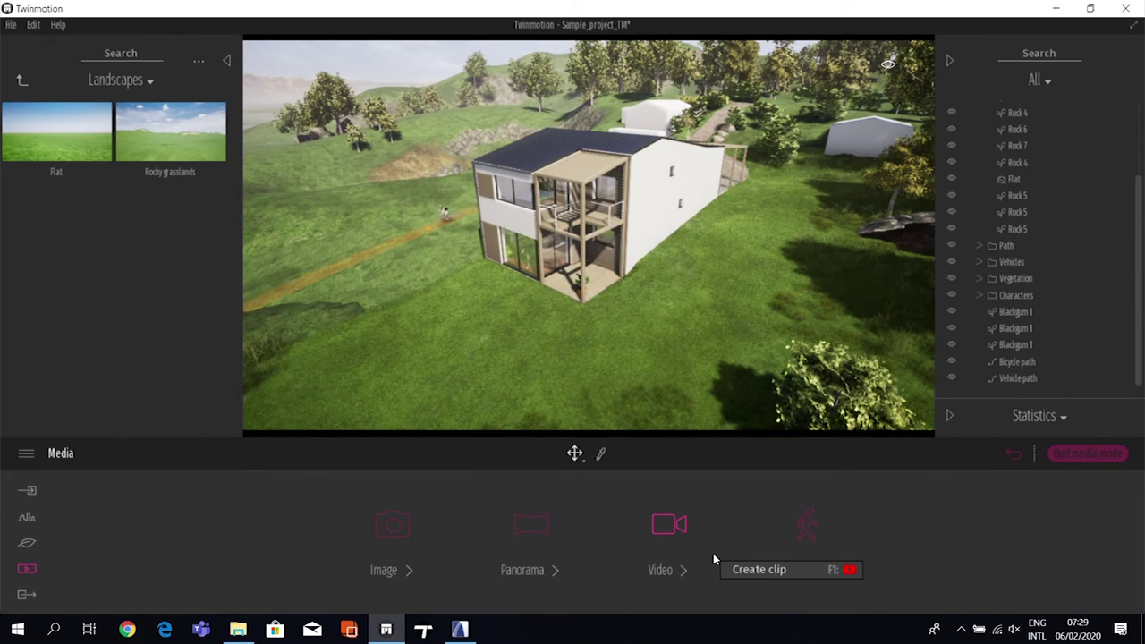
click(668, 528)
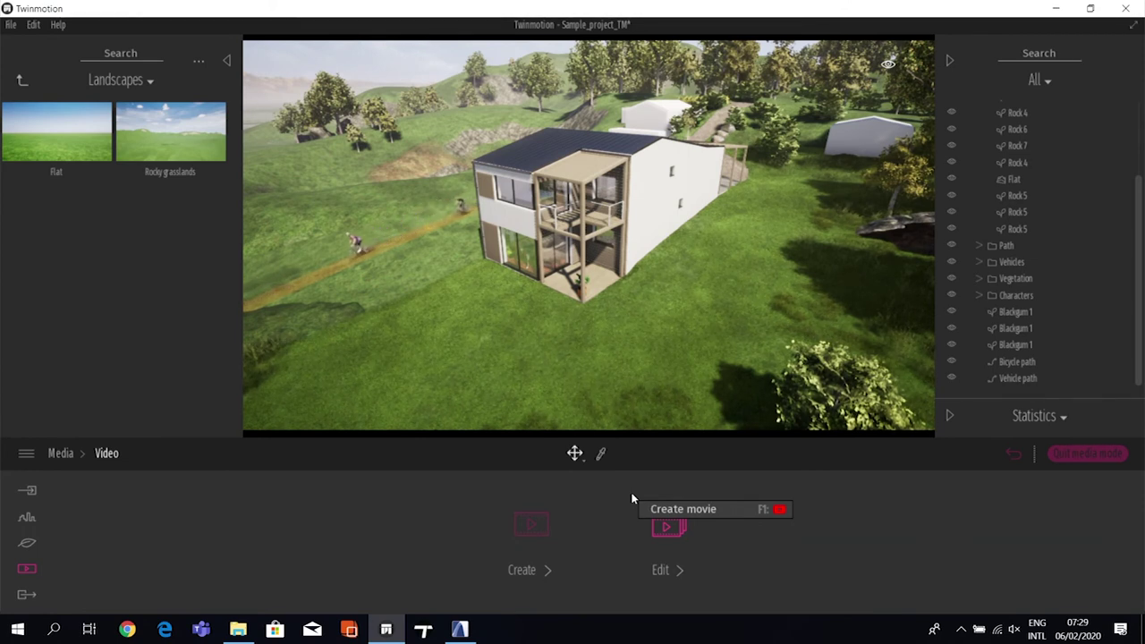
click(530, 525)
click(235, 519)
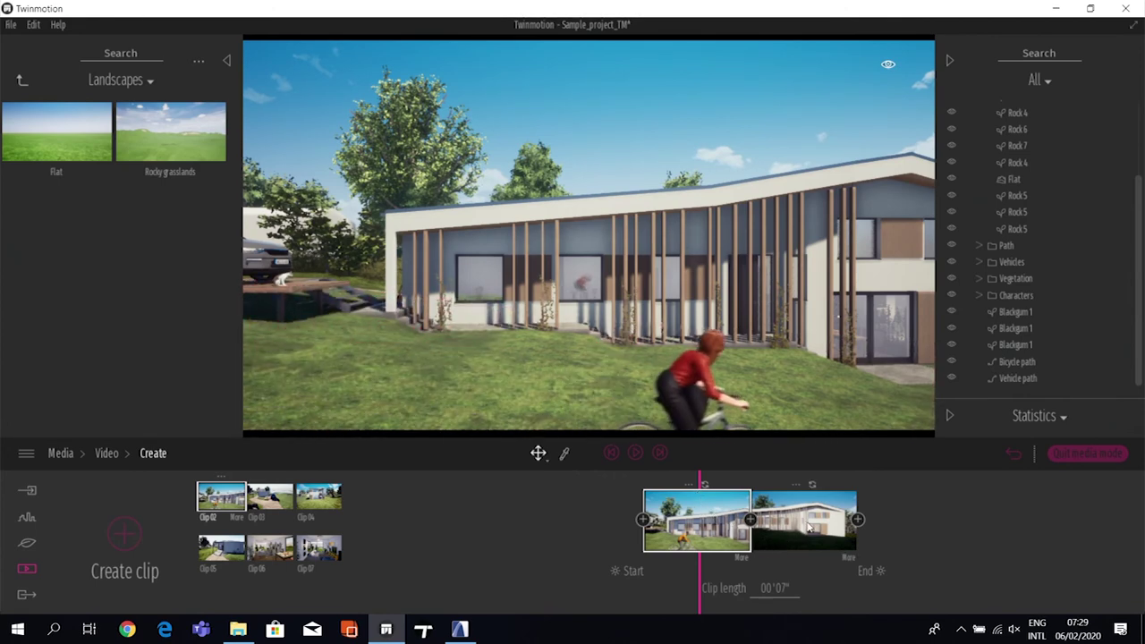
click(807, 528)
click(711, 523)
click(785, 519)
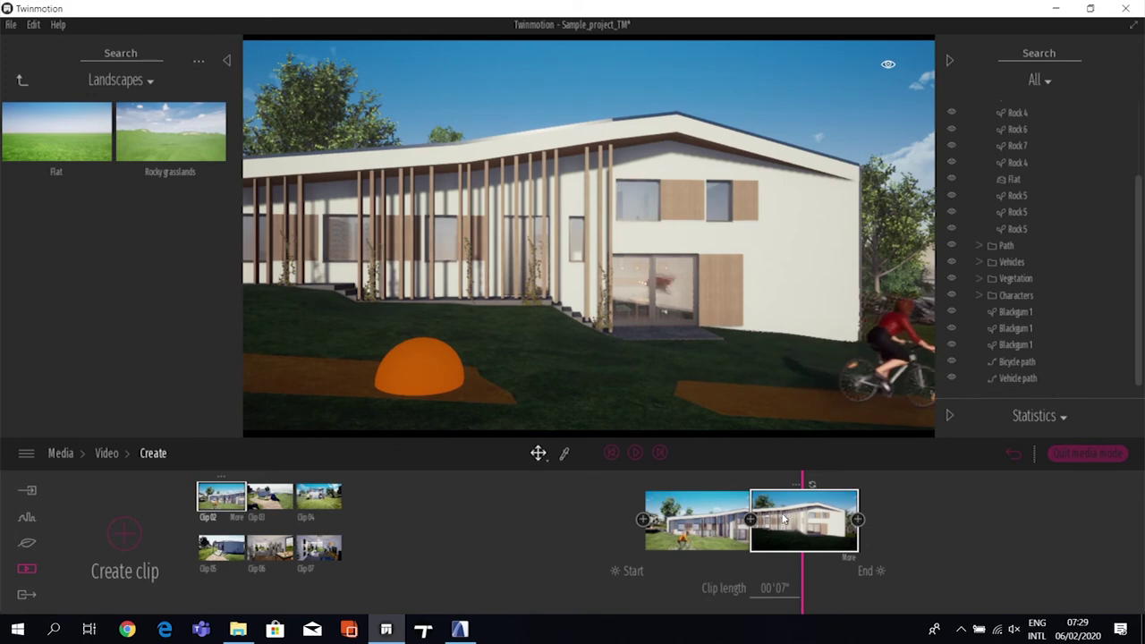
click(679, 529)
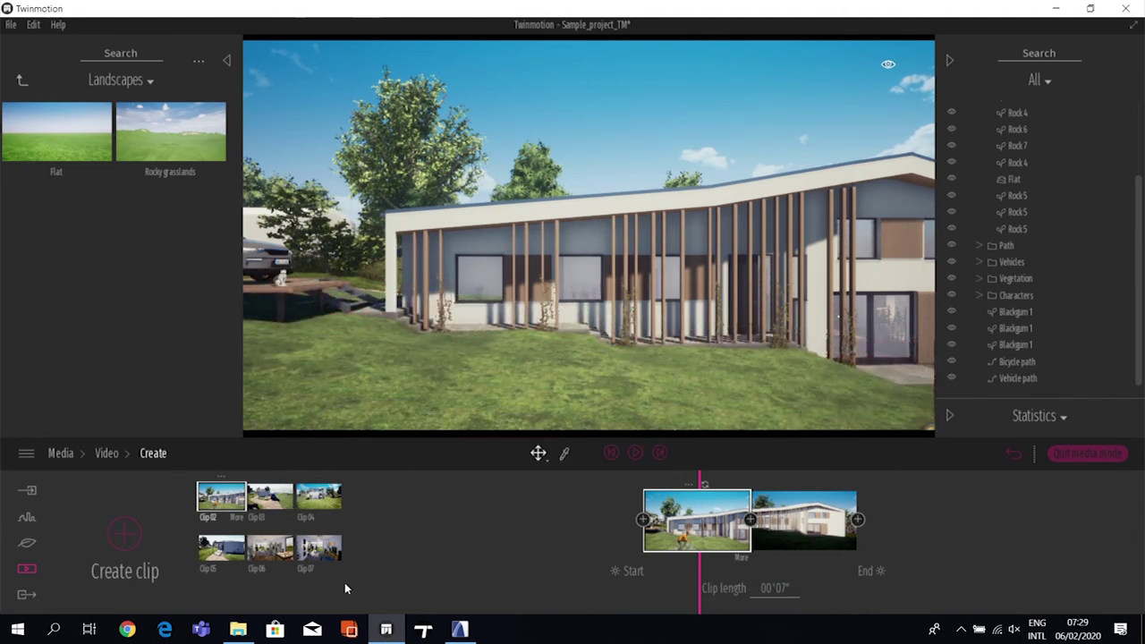
- Open Movie 01 for editing and examine the sequence of clips along its timeline
click(106, 452)
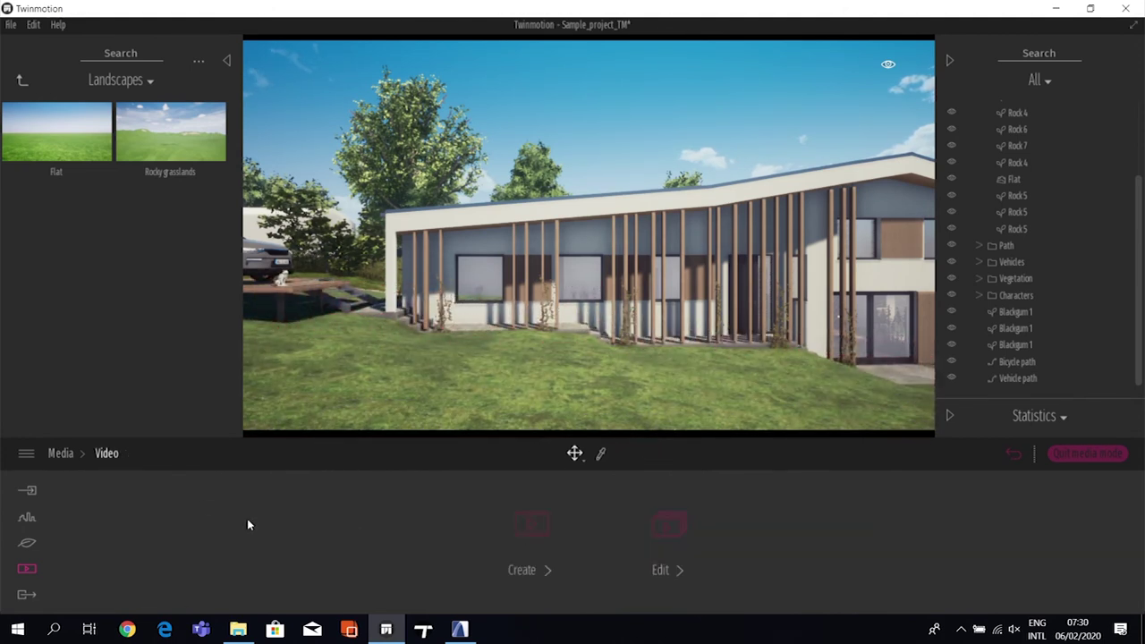
click(670, 526)
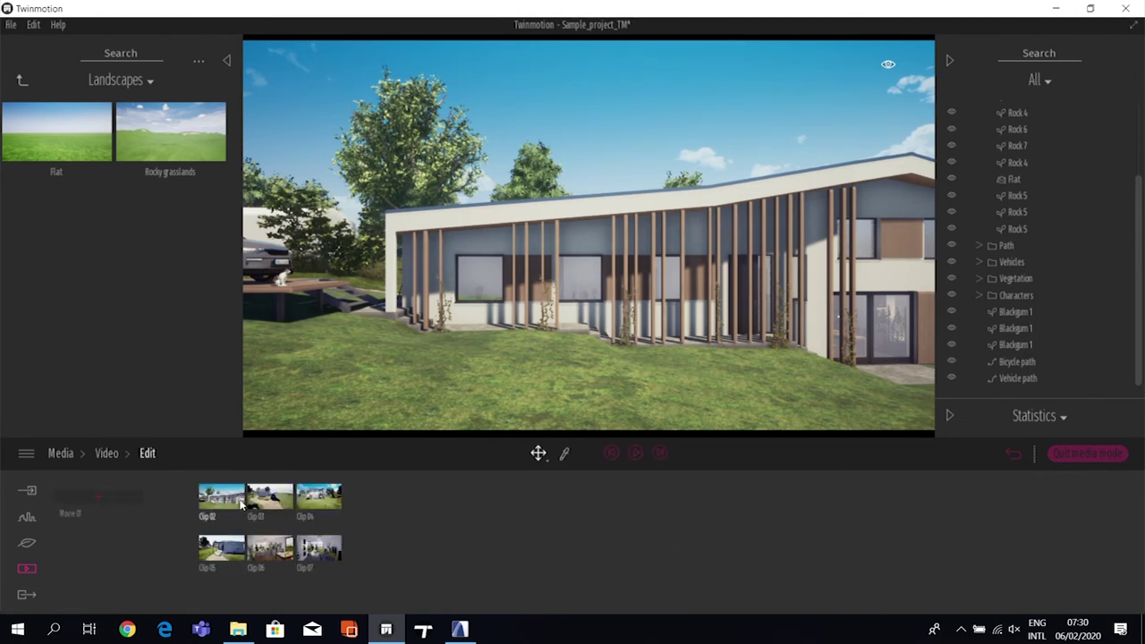
click(92, 508)
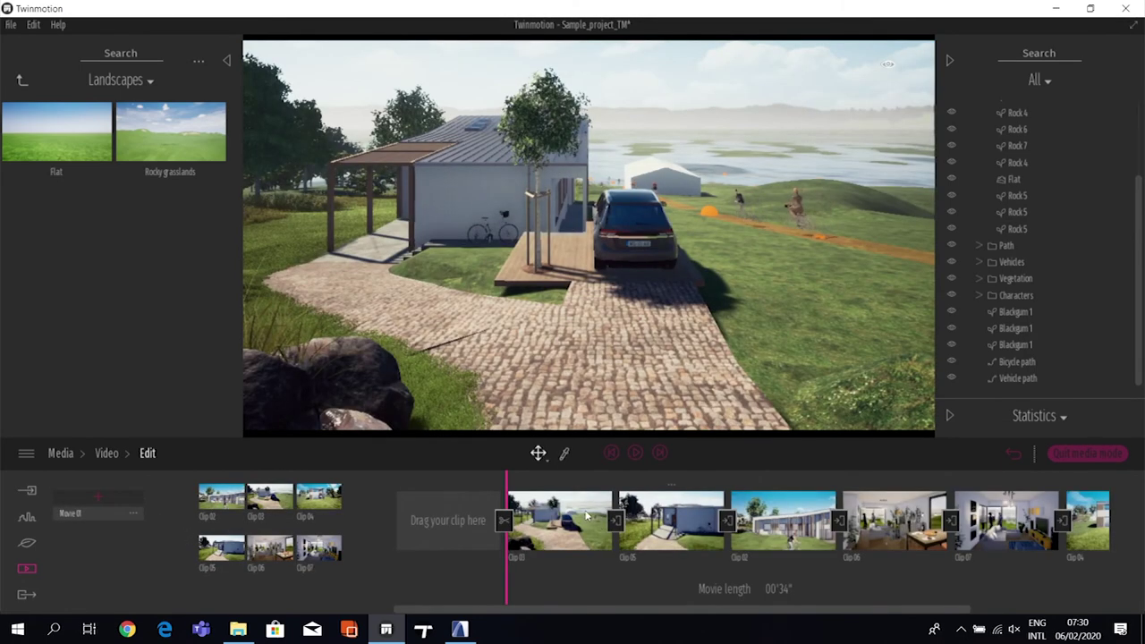
drag(681, 611, 766, 611)
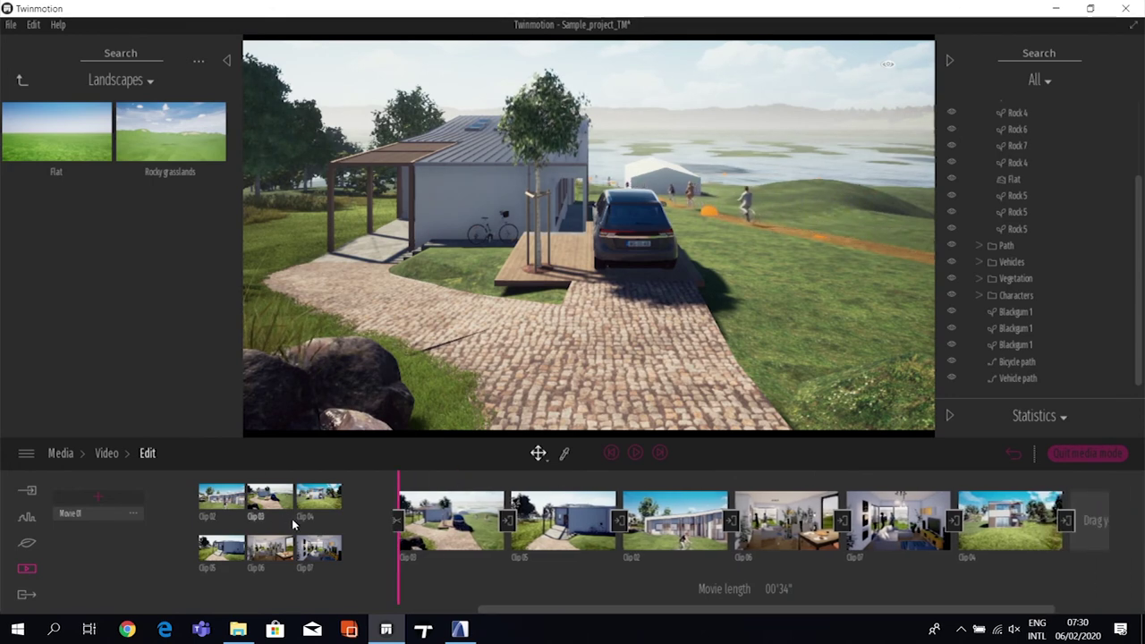
mouse_move(462, 625)
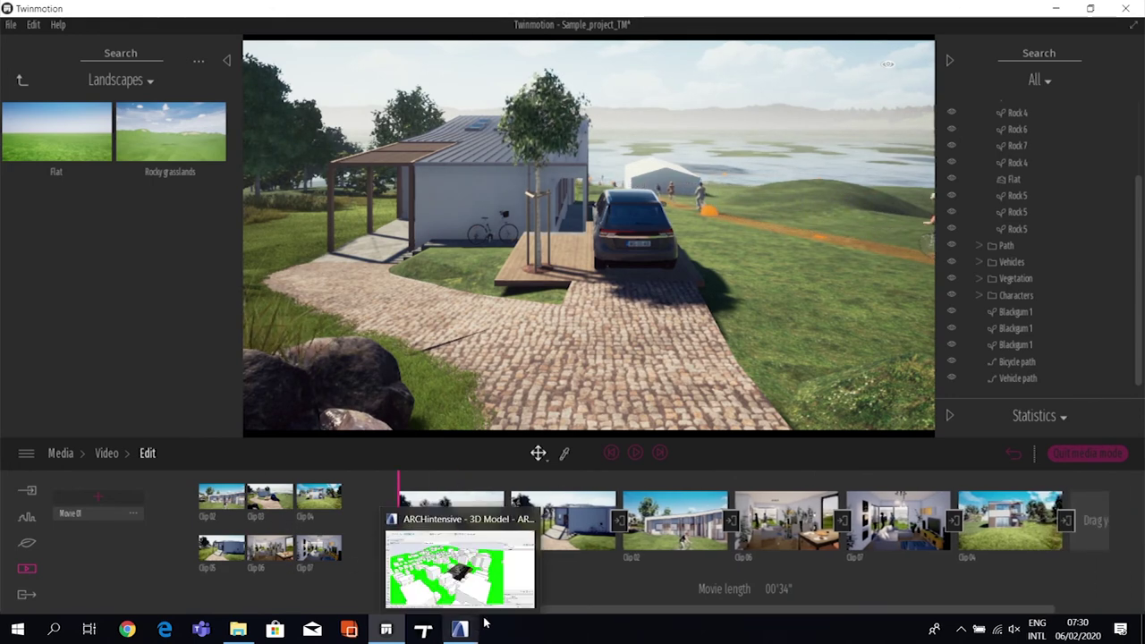
- Check the transition options between Clip 03 and Clip 05, preview Clip 05, and leave the movie editor
scroll(536, 528, up, 1)
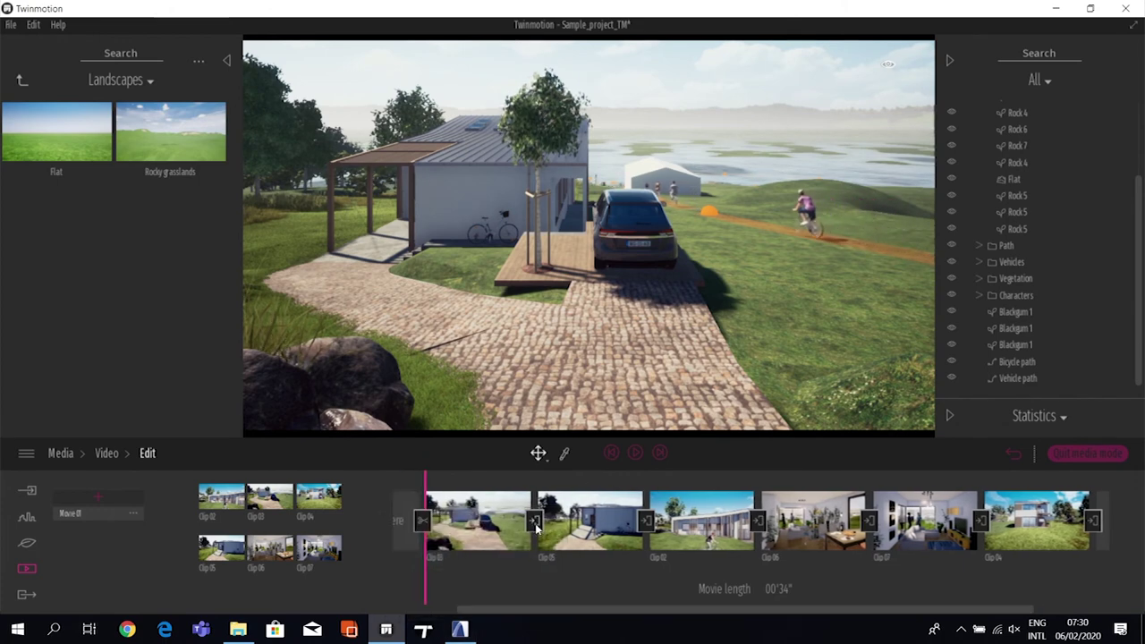
click(536, 521)
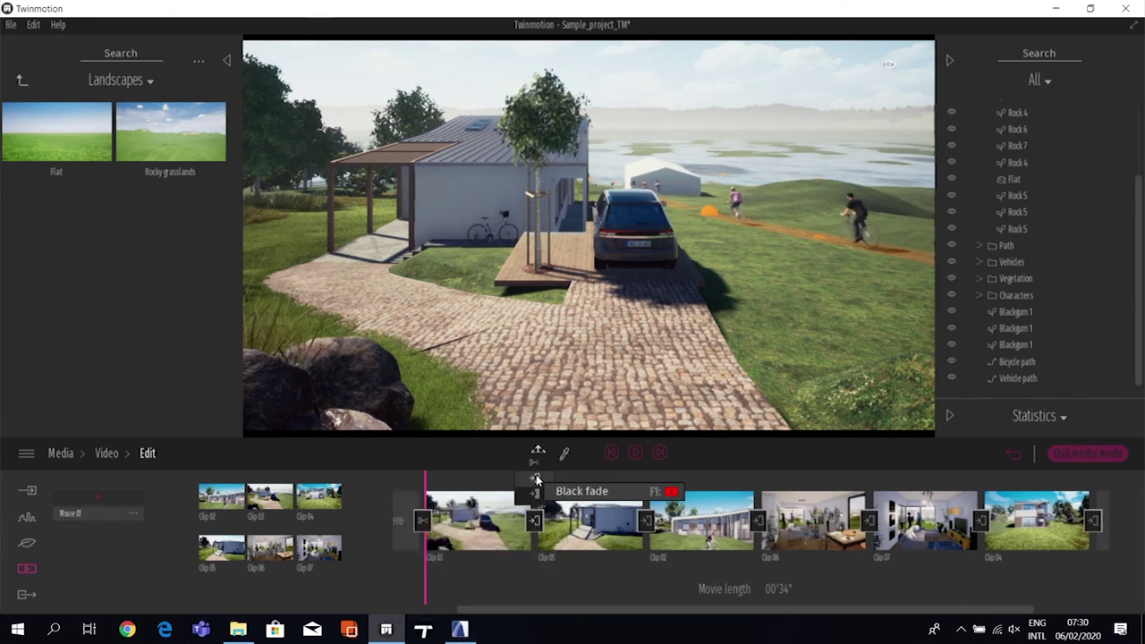
click(591, 585)
drag(738, 614, 689, 614)
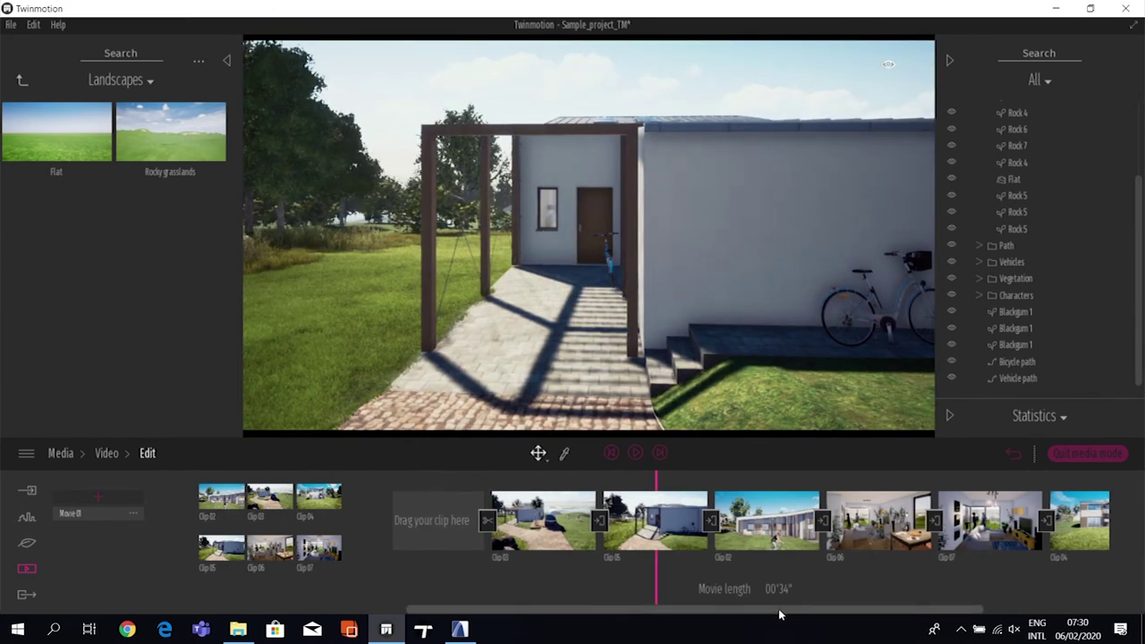
click(107, 454)
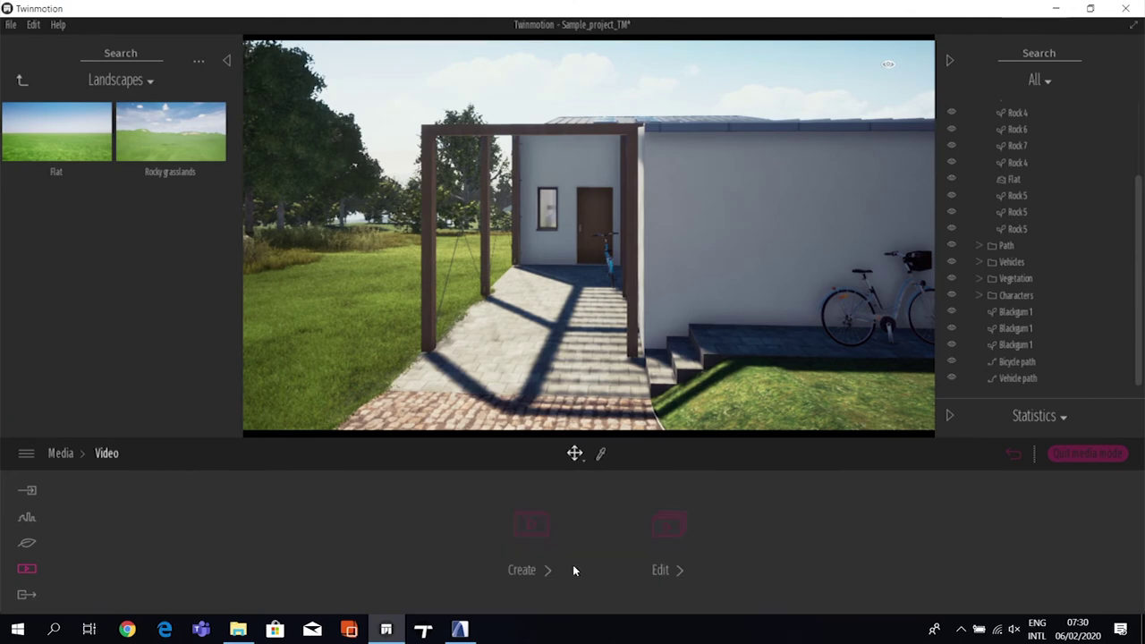
- Return to the video clips and examine the keyframes and clip length setting of Clip 02
click(530, 525)
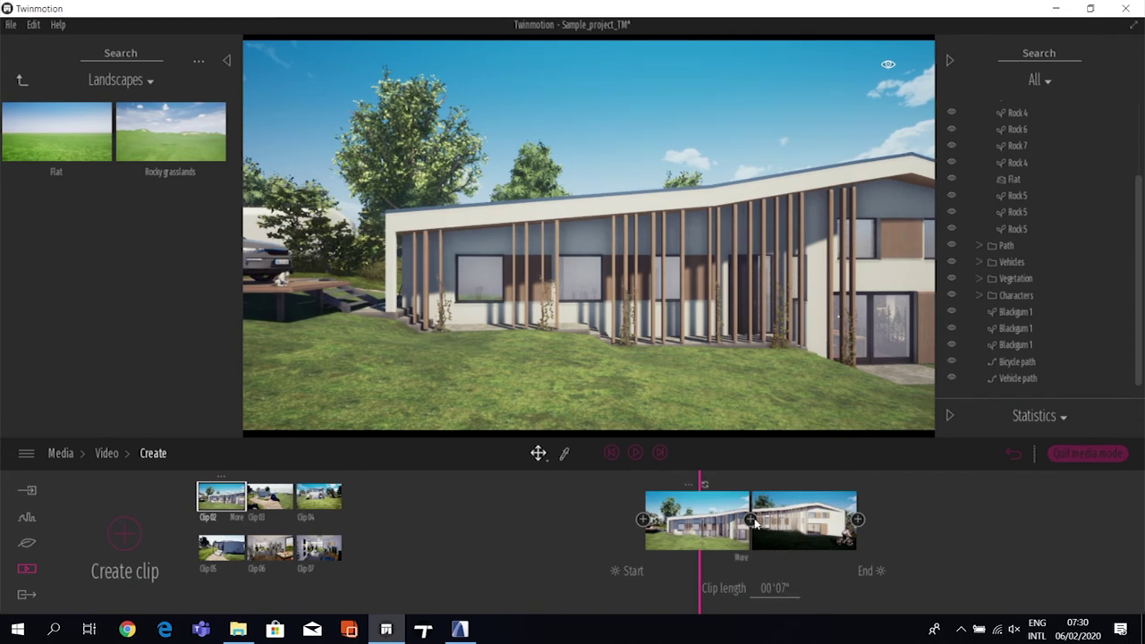
click(787, 594)
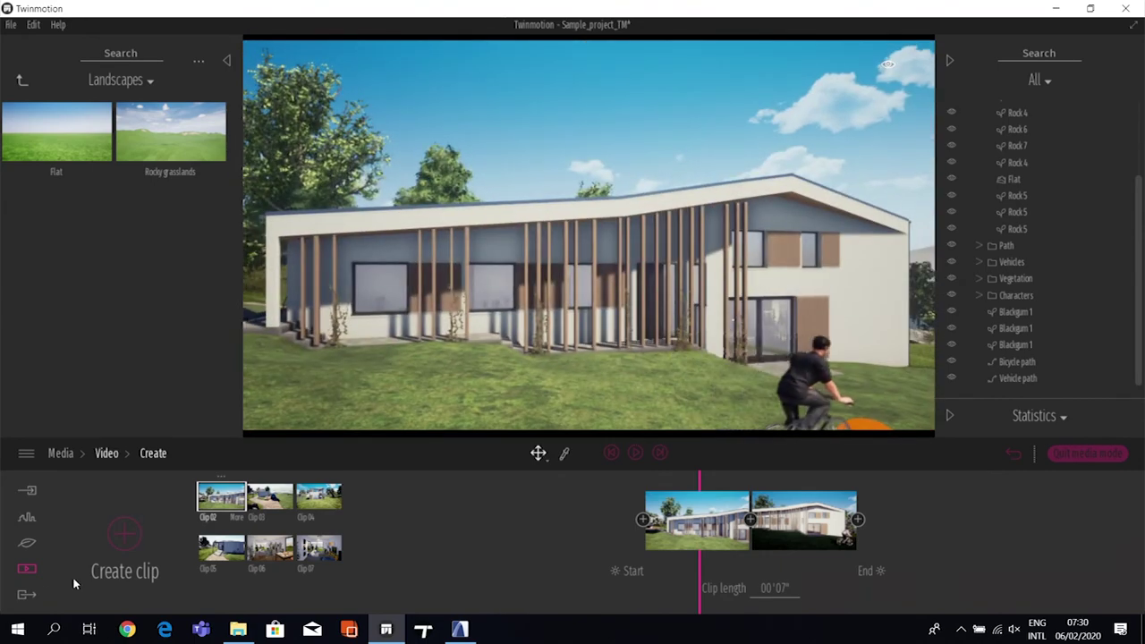
click(28, 543)
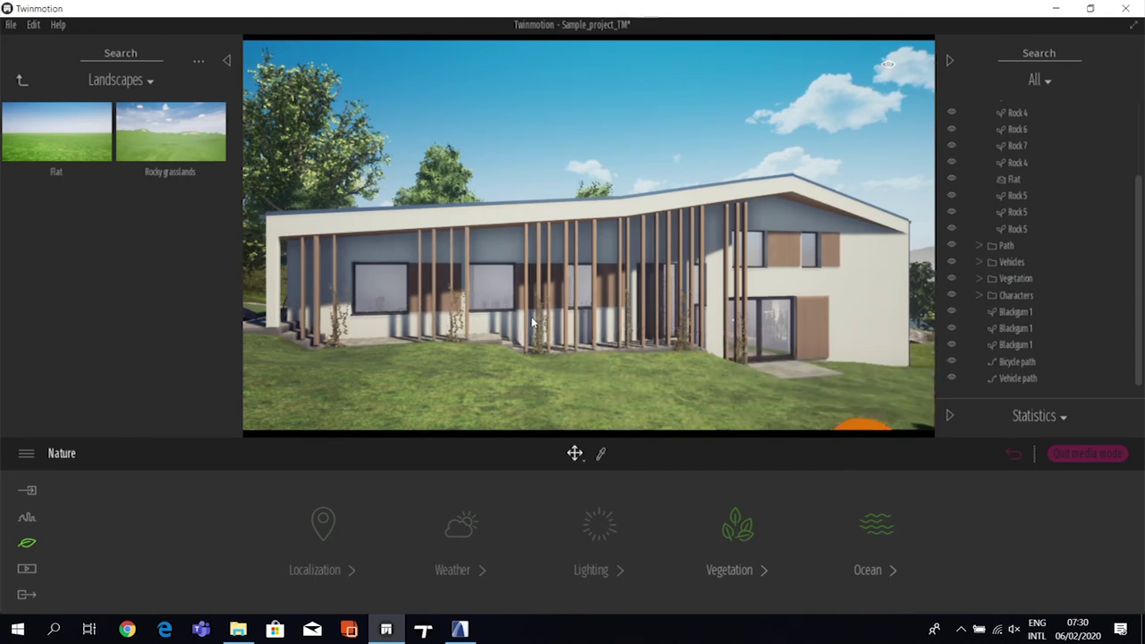
- Move into the living room and pick the material of the television screen for editing
scroll(539, 324, up, 3)
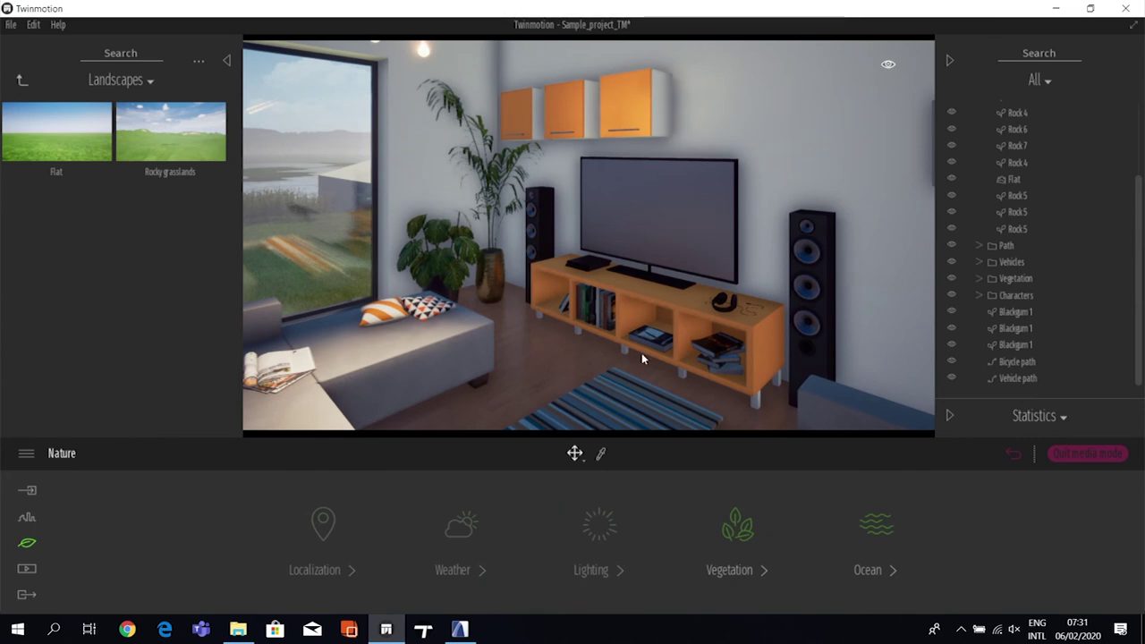
click(601, 456)
click(649, 182)
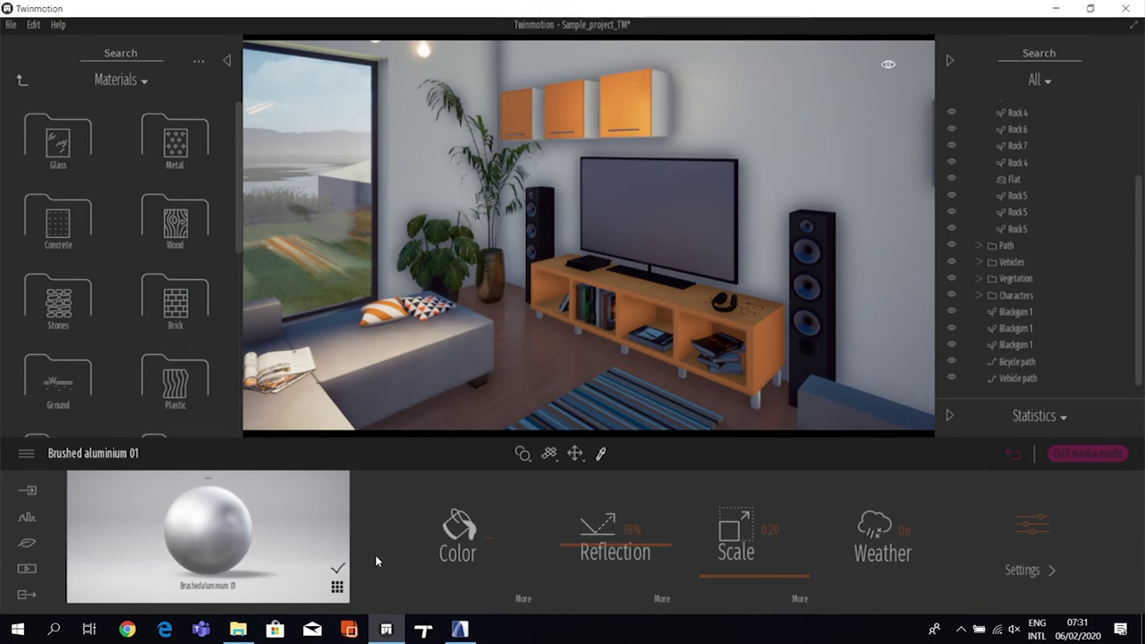
- Create a new blank material from the material collection and show its large preview for editing
click(337, 587)
scroll(326, 581, down, 5)
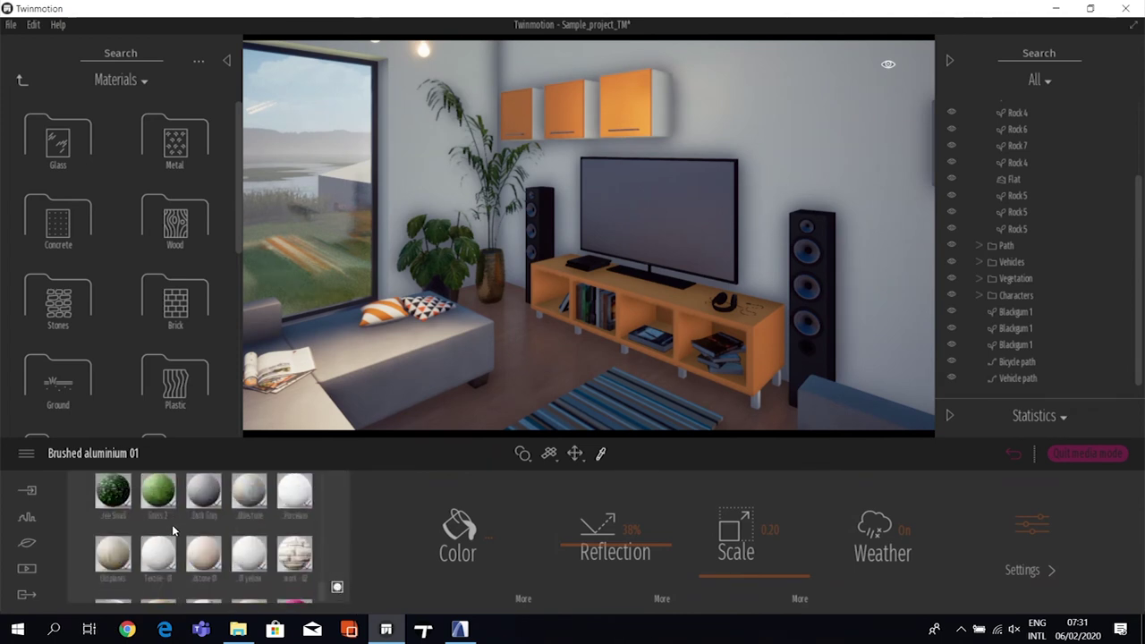
drag(320, 588, 323, 482)
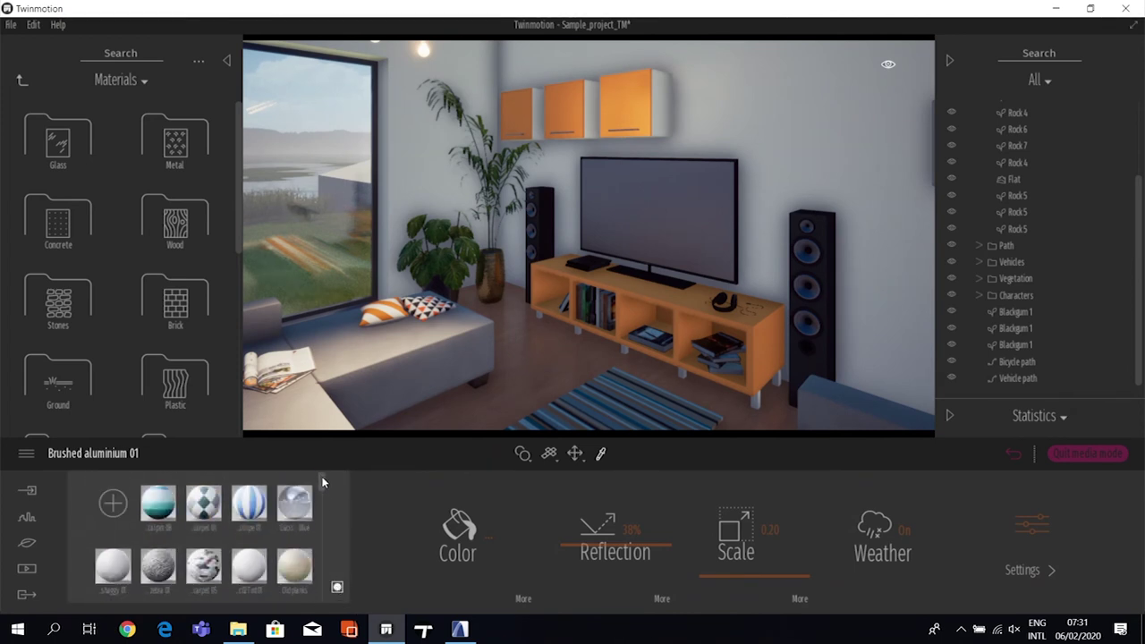
click(115, 506)
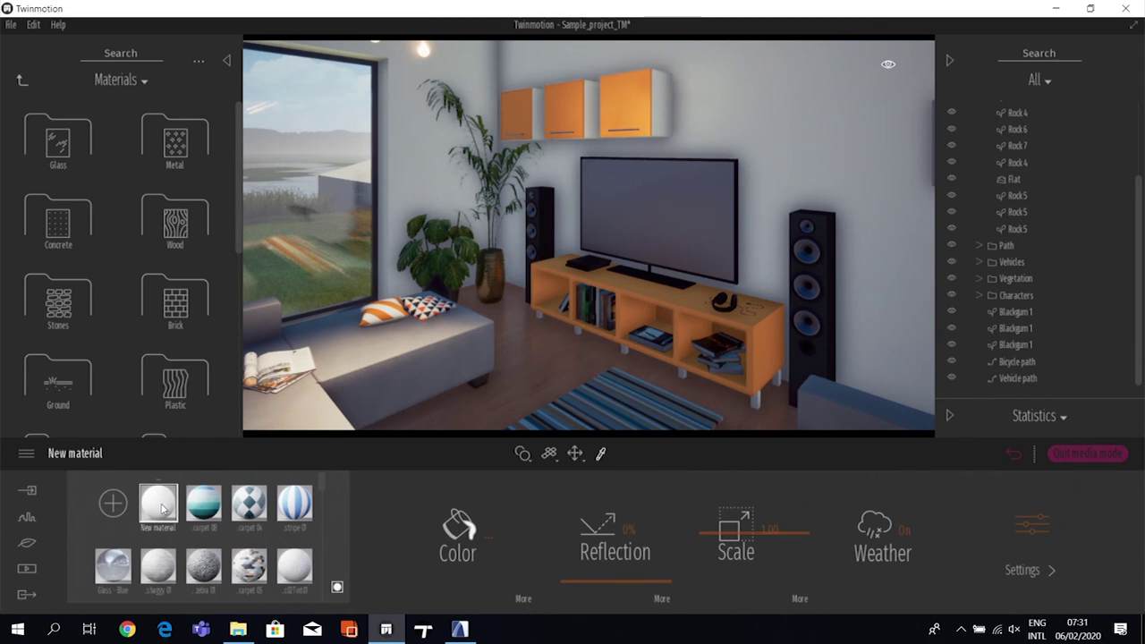
click(338, 587)
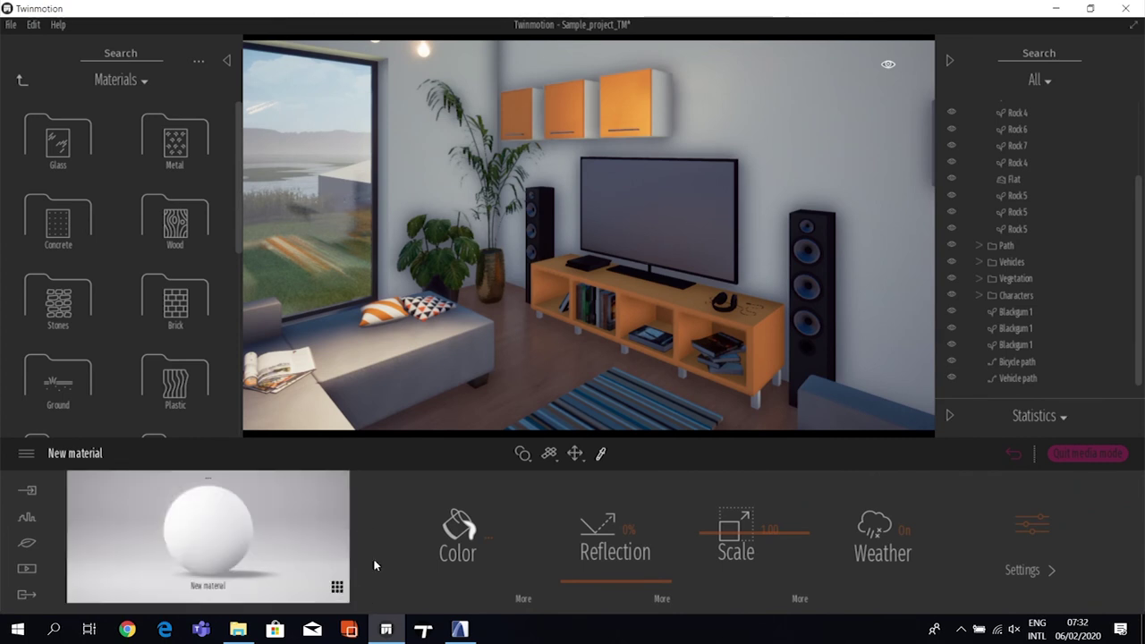
- Leave the new material's colour unchanged and open the file selection for its colour texture
click(487, 543)
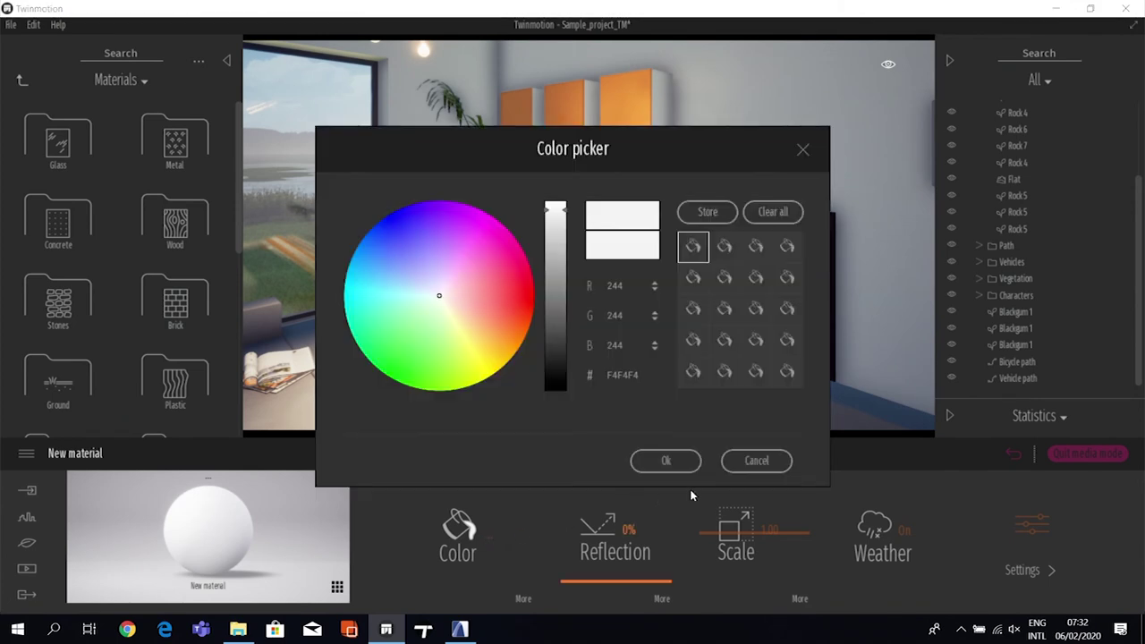
click(770, 465)
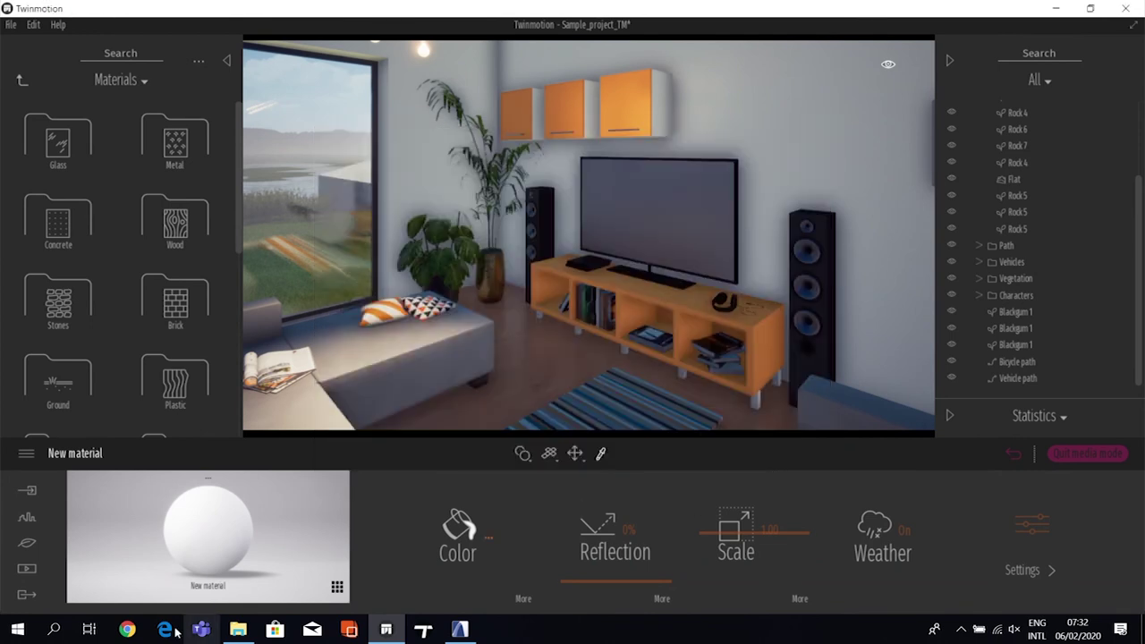
click(524, 599)
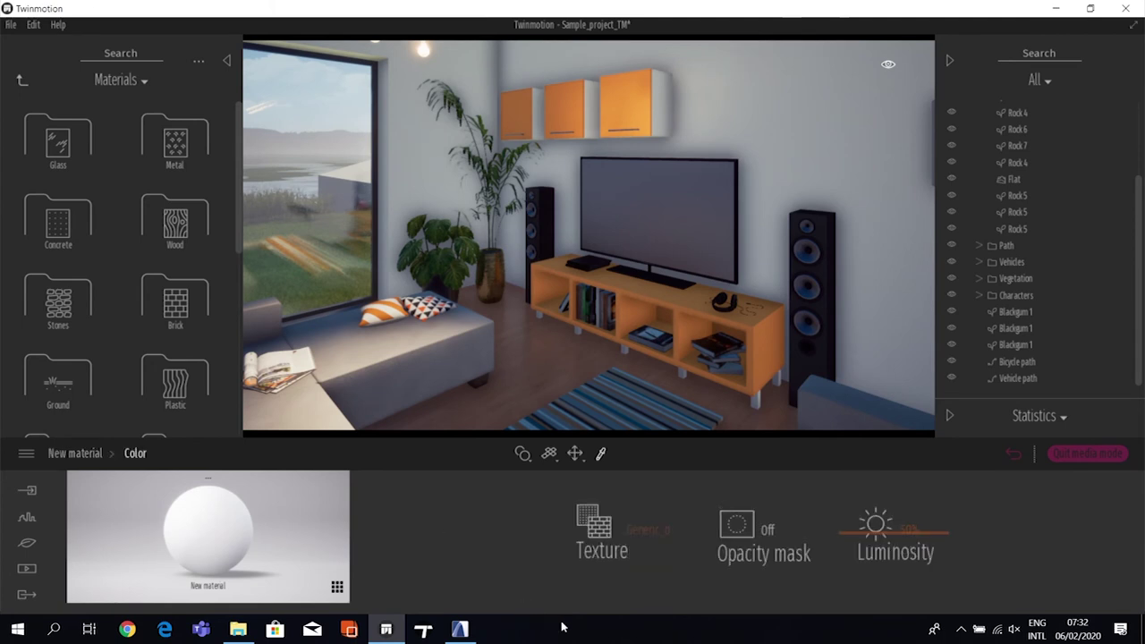
right_click(638, 525)
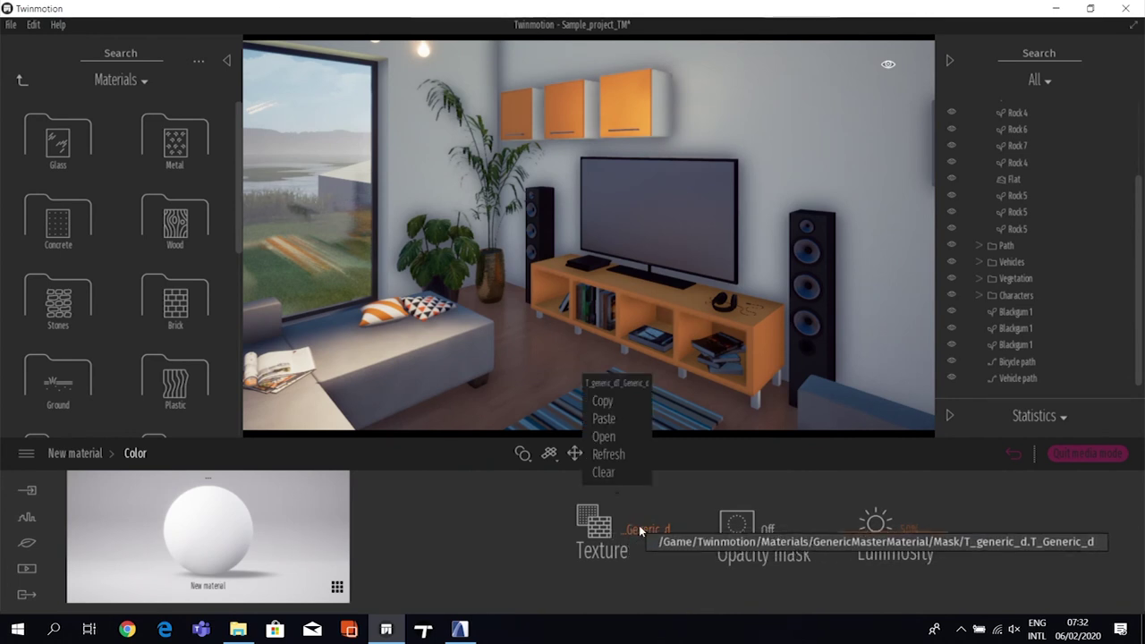
click(621, 438)
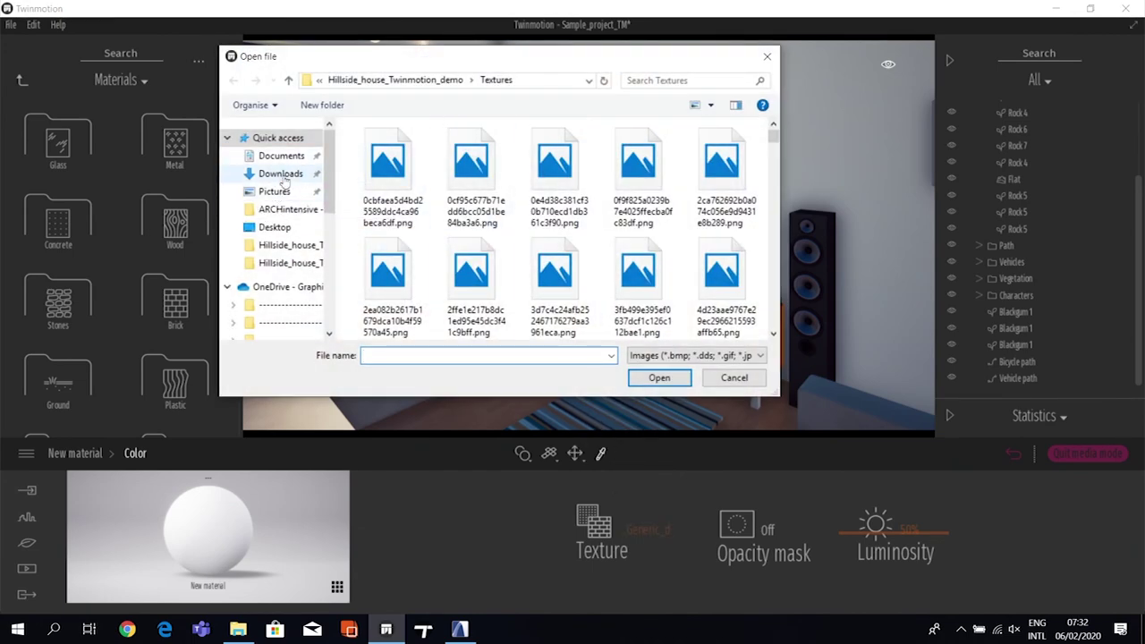
- Try to find the texture video by the name "bris" on the Desktop and in both Hillside_house_Twinmotion_demo folders
click(274, 228)
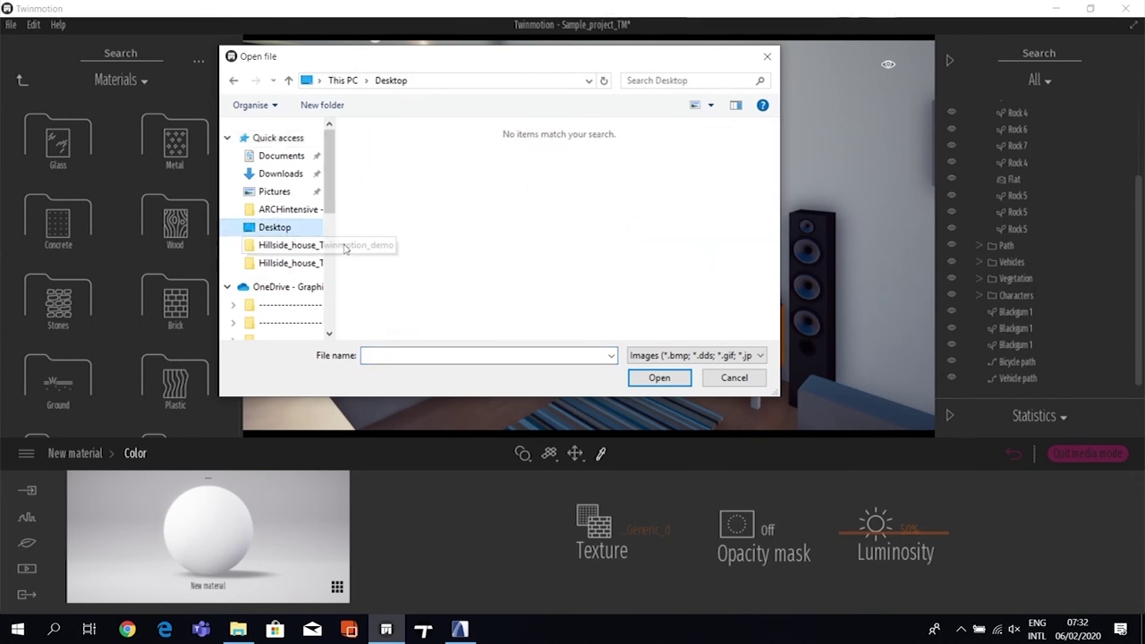
click(707, 355)
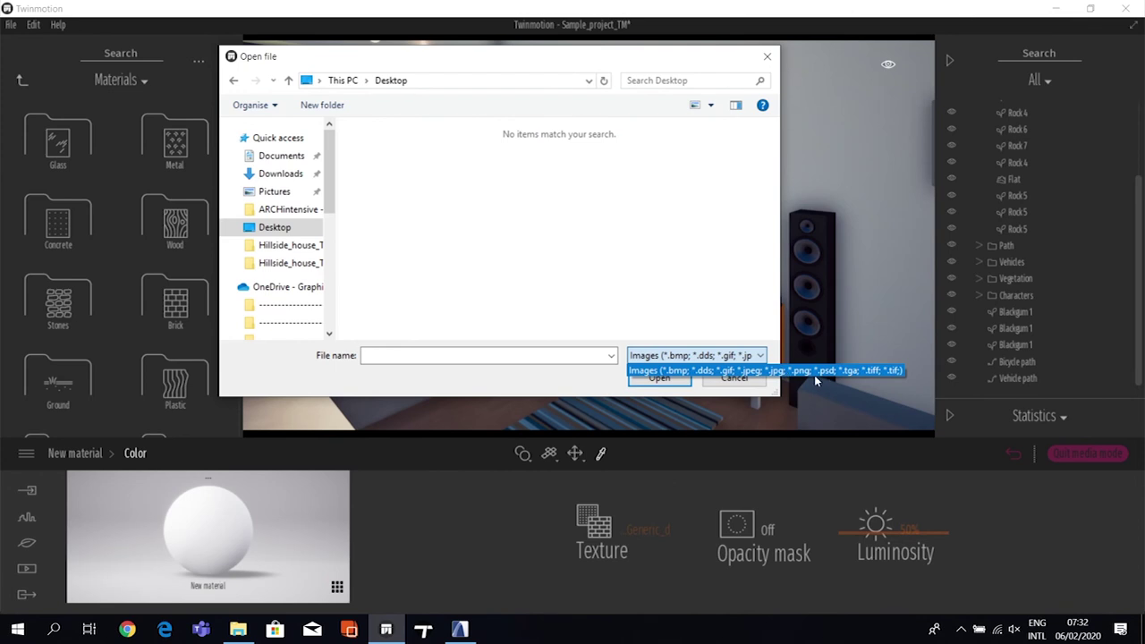
click(515, 359)
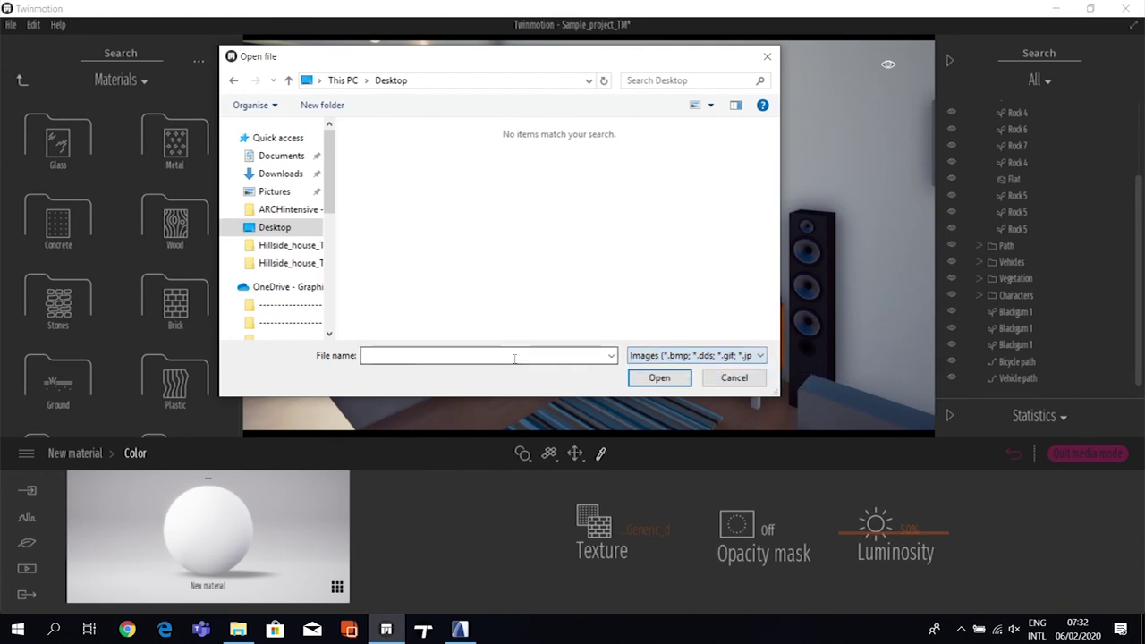
text(brisa)
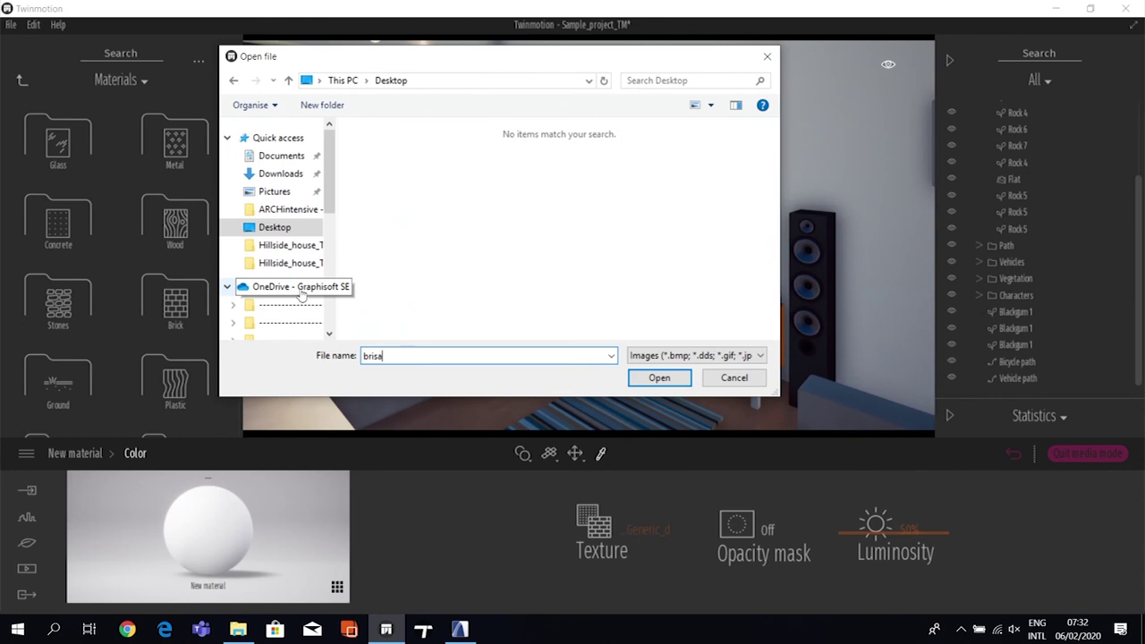
click(298, 260)
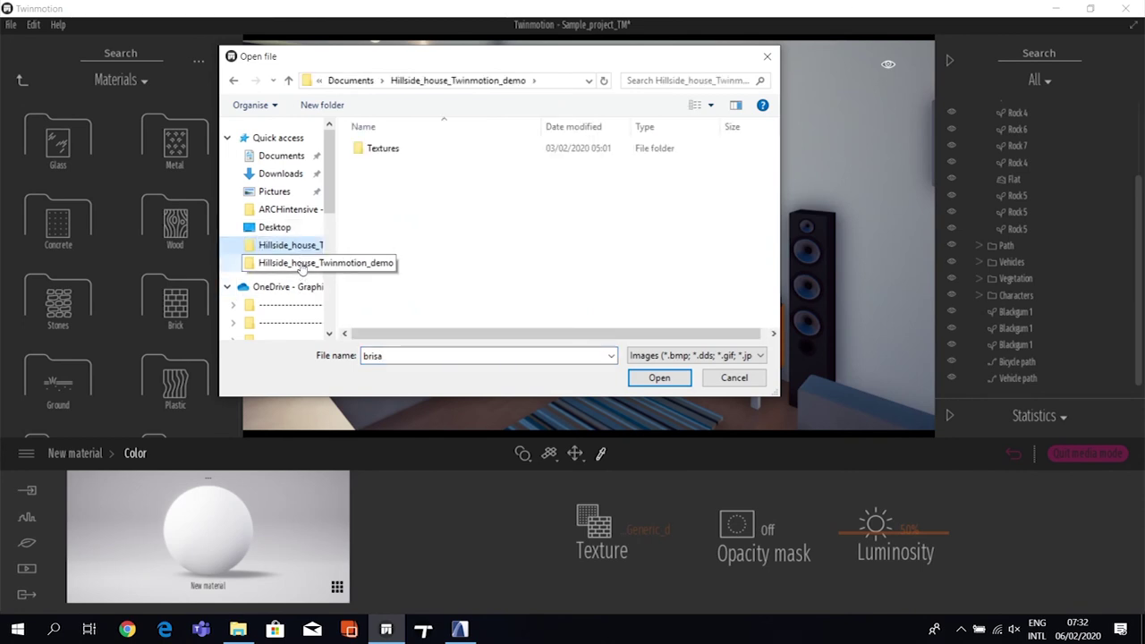
click(302, 264)
double_click(393, 356)
text(bris)
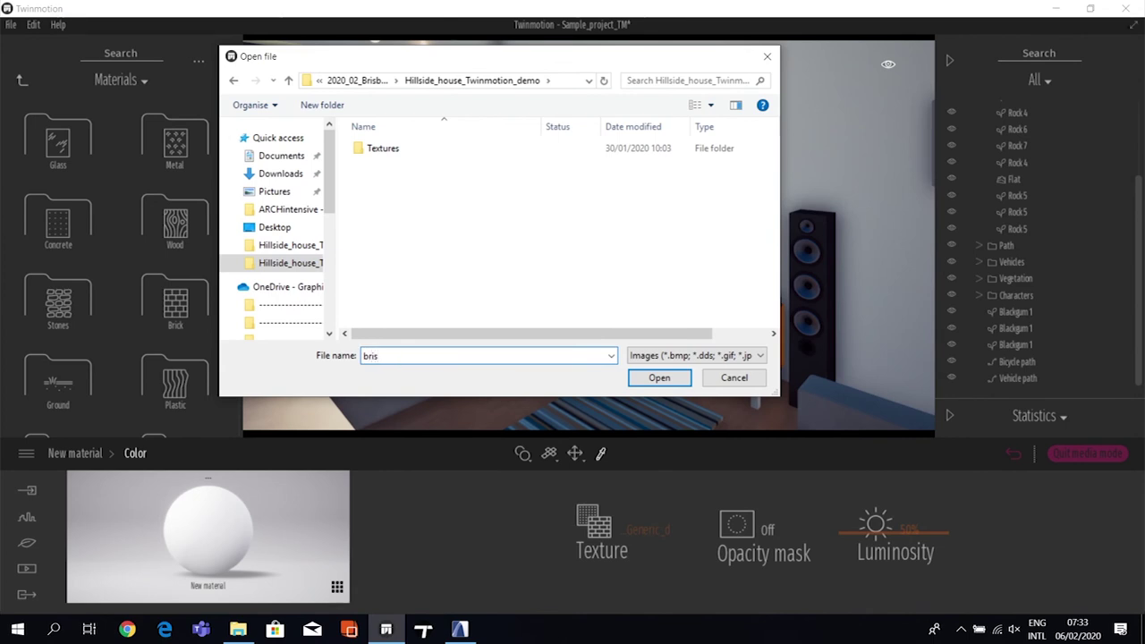
- Look up the video file on the Desktop and load sample project.mp4 as the new material's colour texture
click(274, 228)
double_click(473, 355)
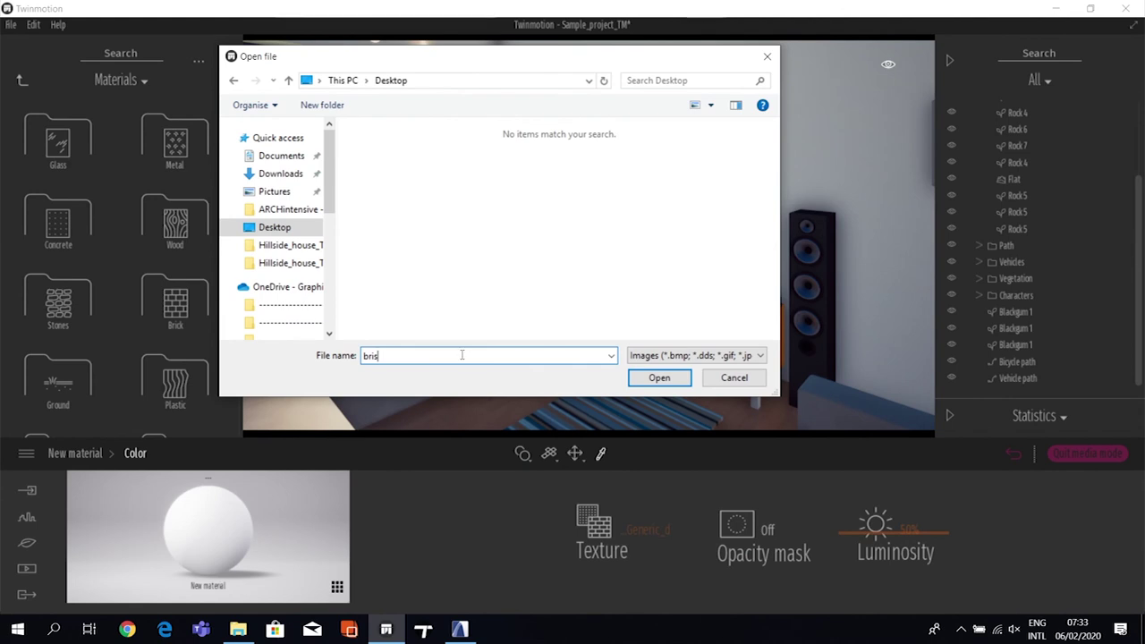
click(238, 630)
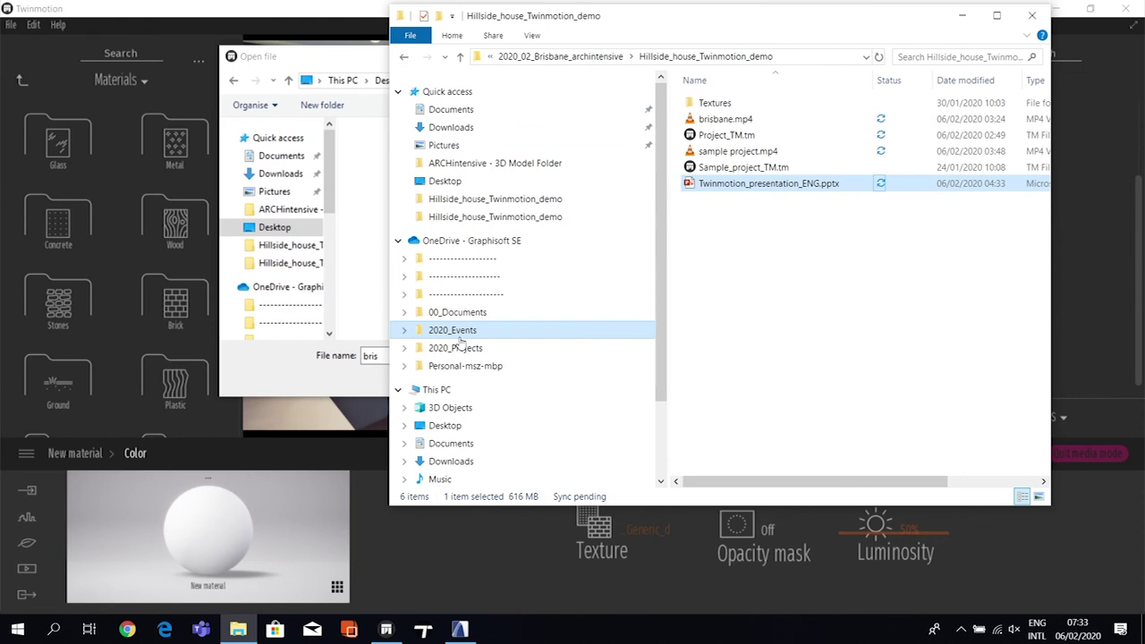
click(445, 181)
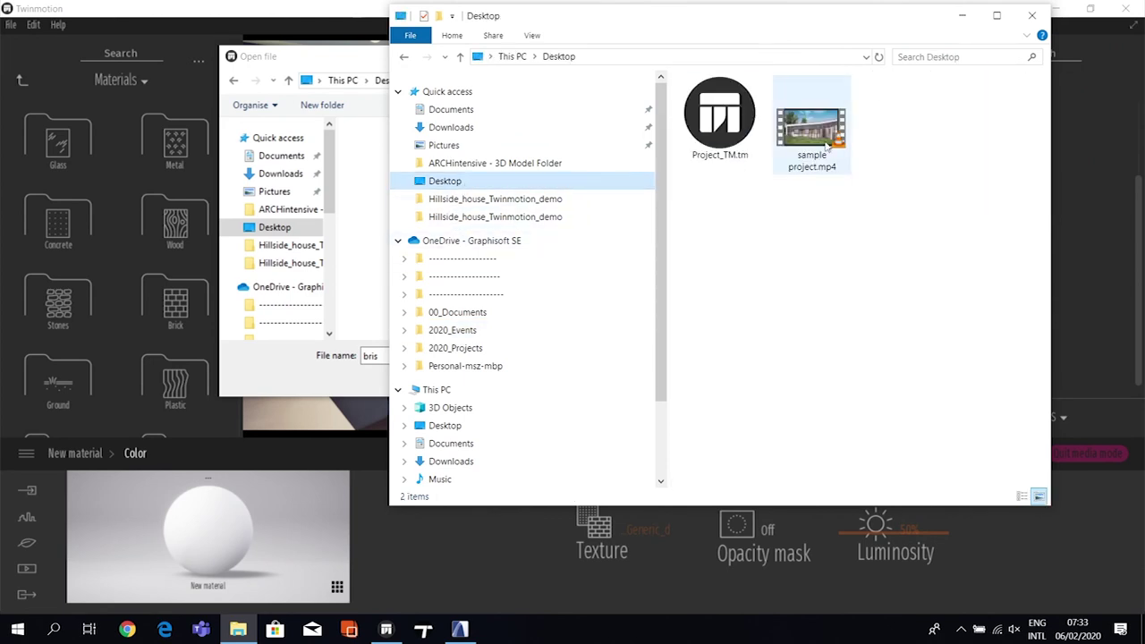
click(961, 15)
text(sam)
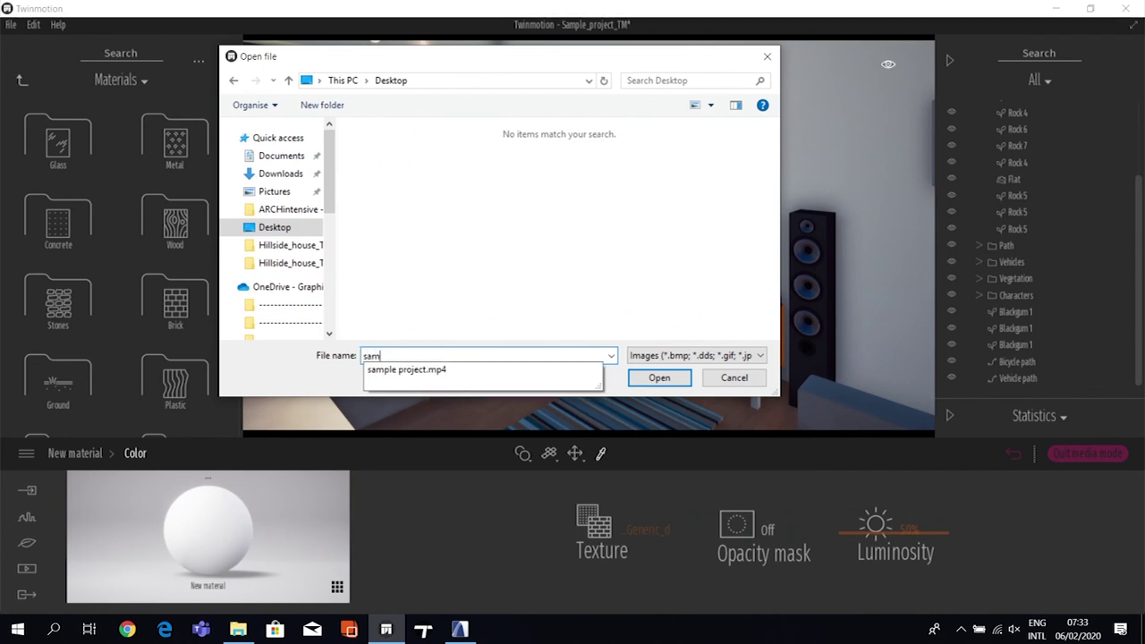
click(434, 369)
click(659, 379)
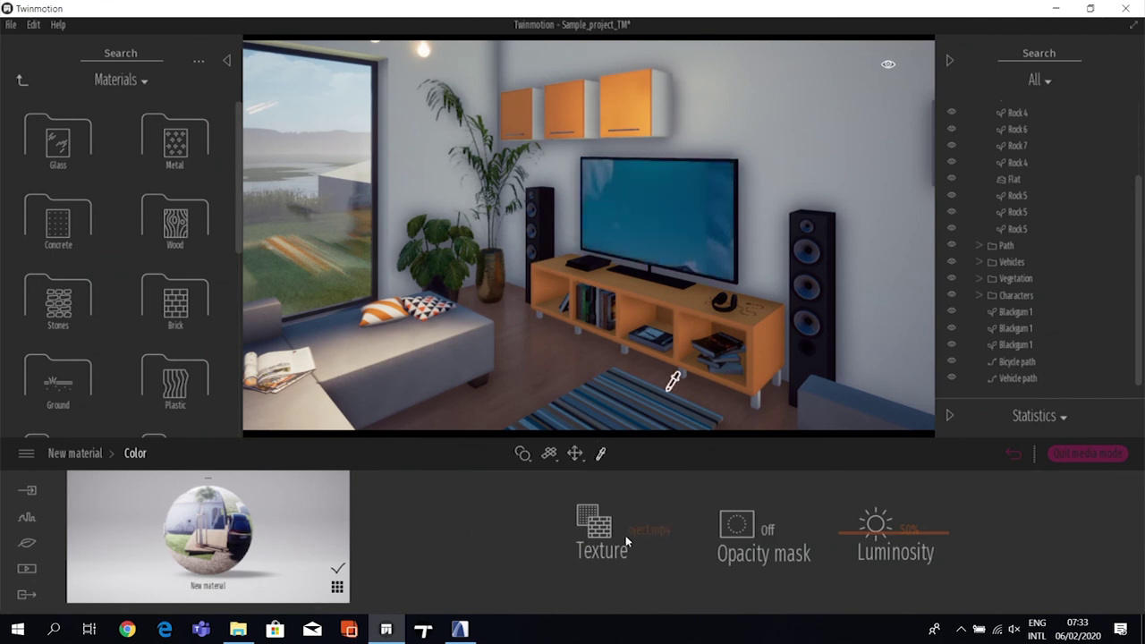
- Return to the new material's main settings and set its texture scale to 0.54
click(553, 459)
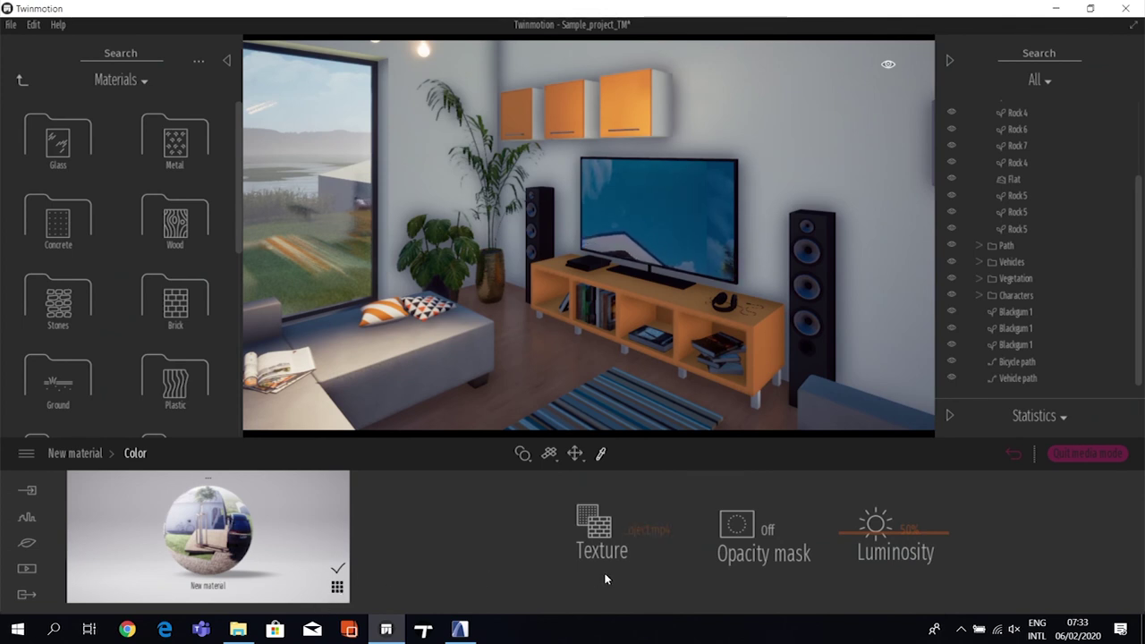
click(95, 454)
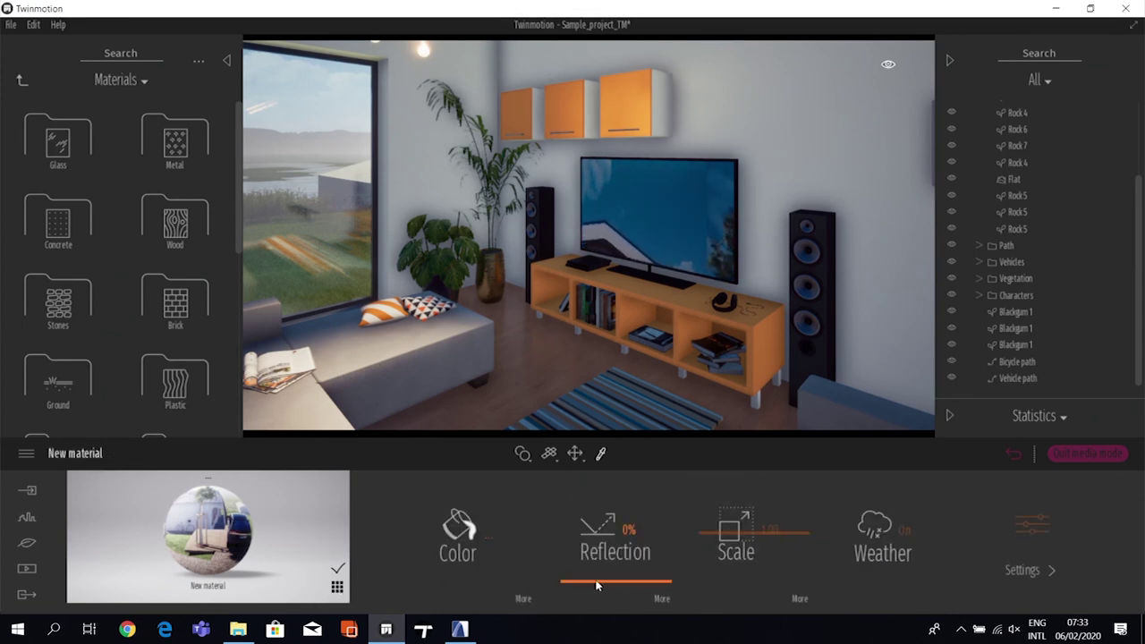
click(713, 539)
mouse_move(713, 544)
mouse_down()
mouse_move(710, 569)
mouse_move(705, 557)
mouse_up()
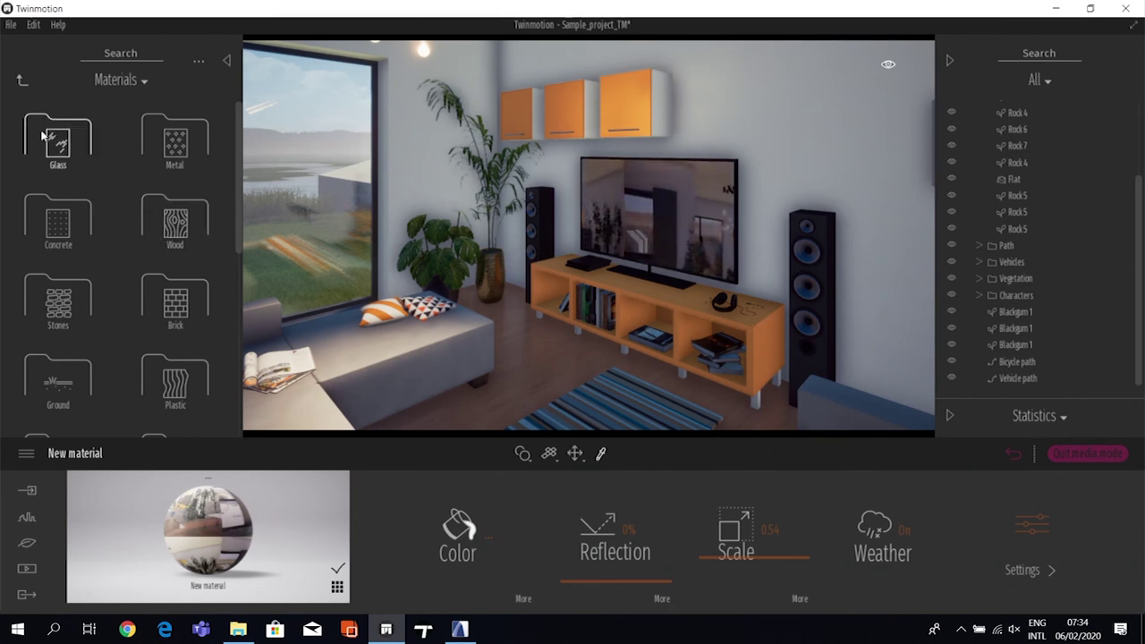
- Look through the media types, open BIMmotion and view the house from its start point
click(22, 80)
click(27, 570)
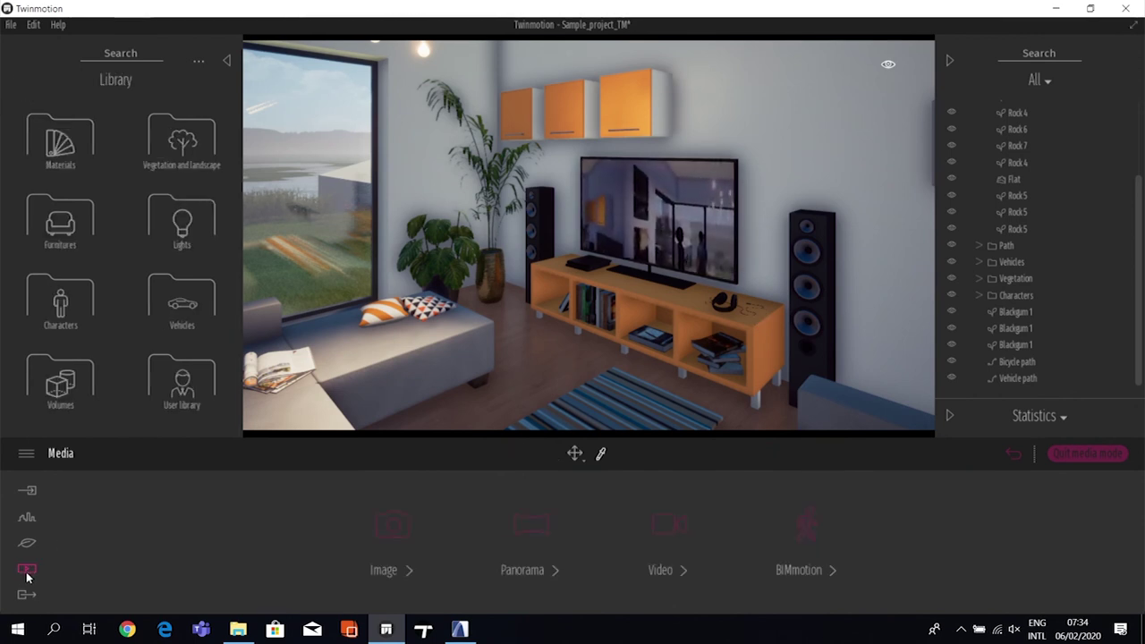
click(675, 565)
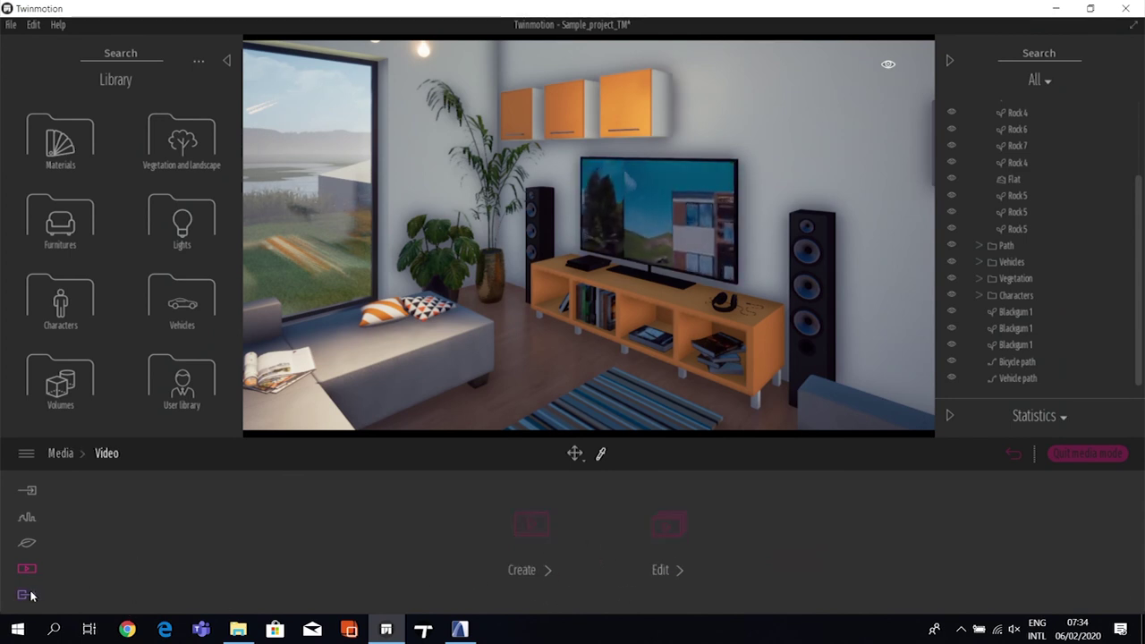
click(60, 453)
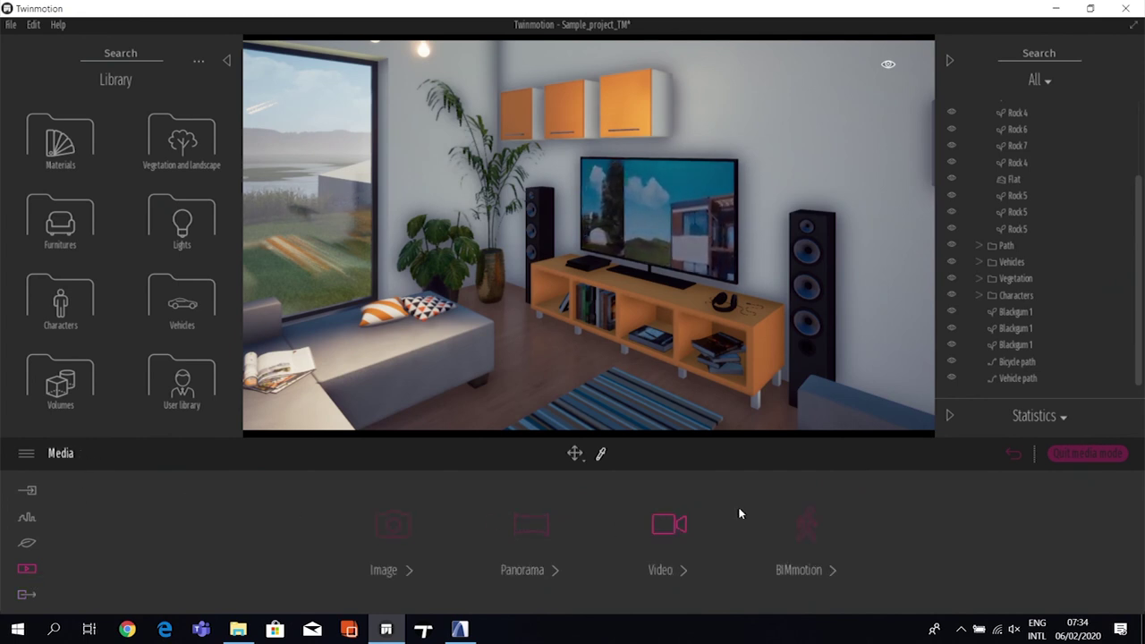
click(829, 574)
click(674, 531)
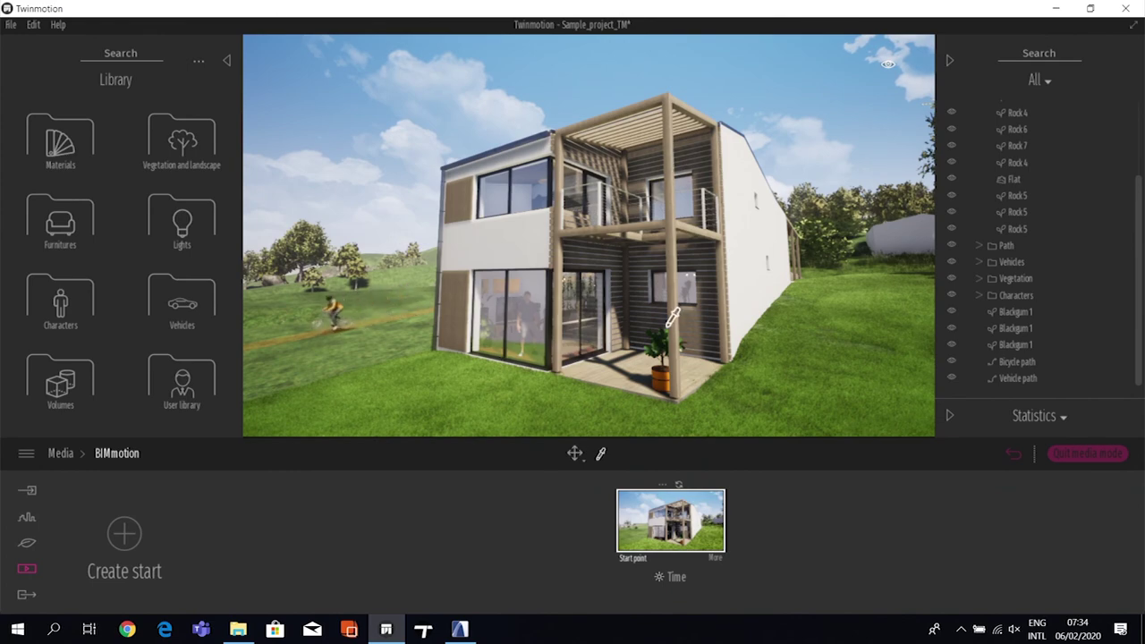
scroll(671, 316, up, 2)
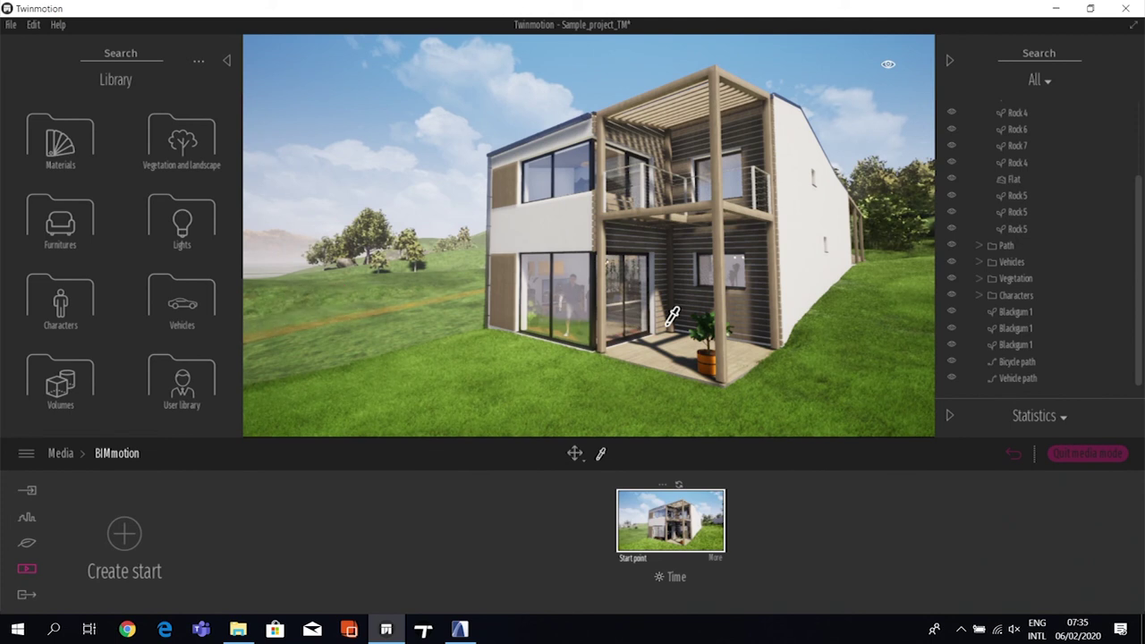
- Go to the export settings and list the movies and clips available for video export
click(26, 594)
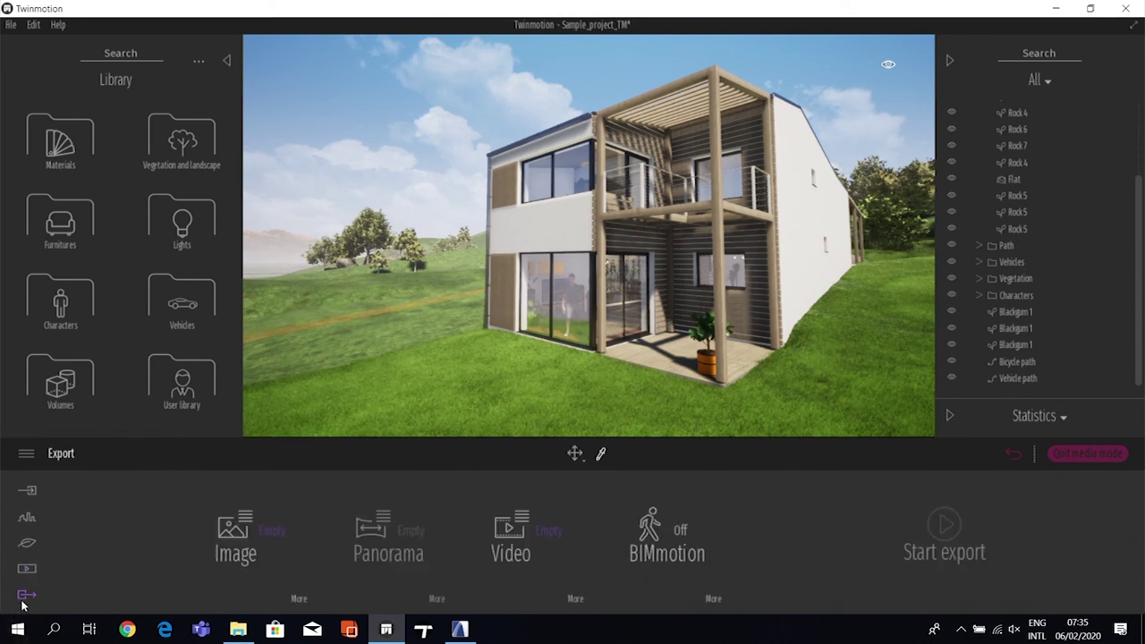
click(555, 531)
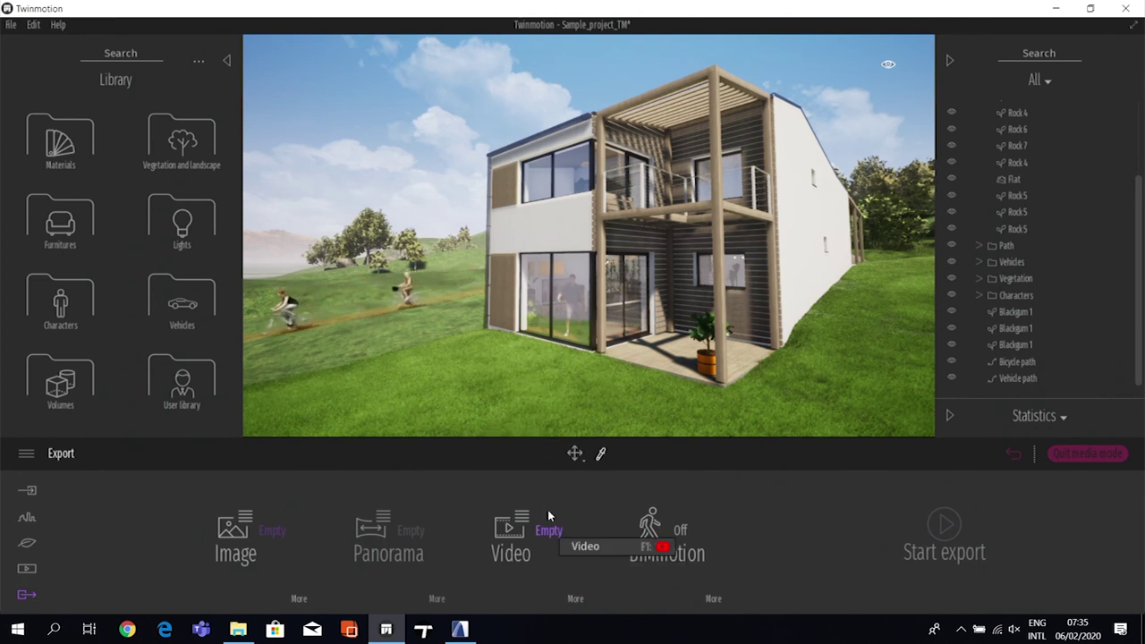
mouse_move(555, 531)
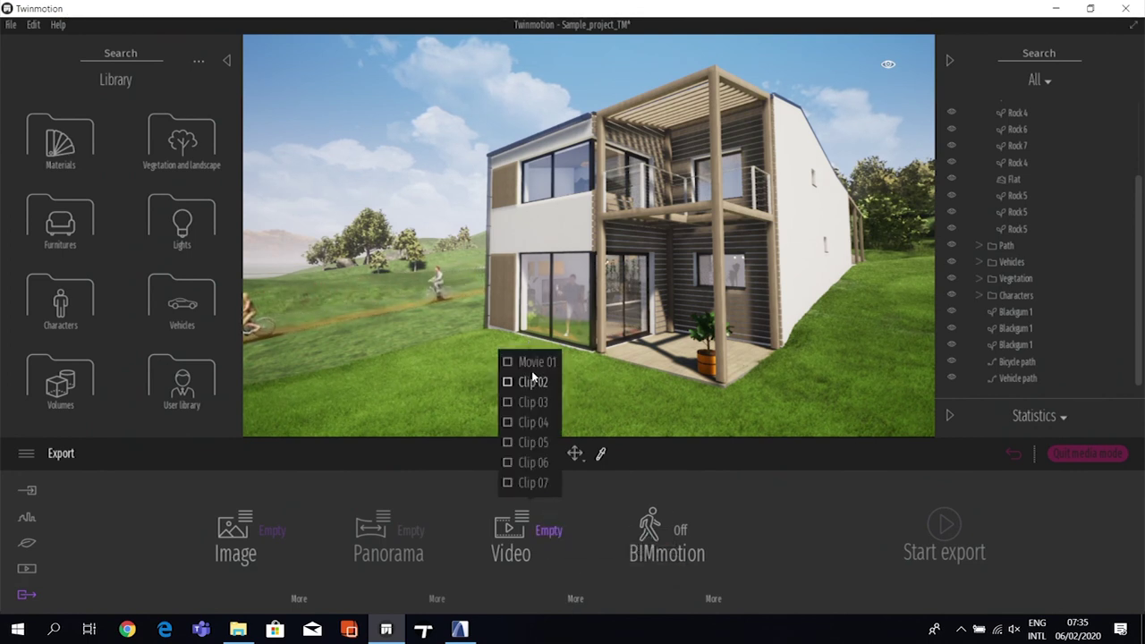